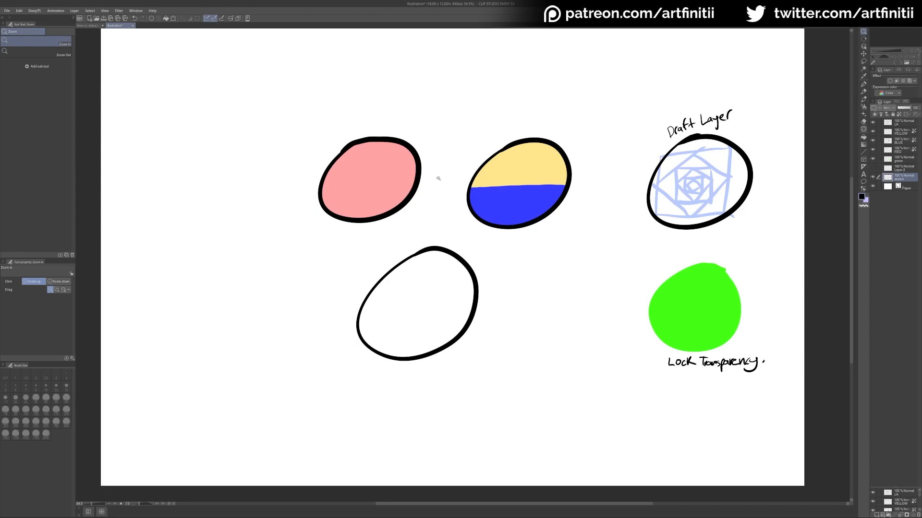
Step: Hide and show the RED, BLUE and YELLOW layers one at a time to see which area each one colours
left_click(570, 257)
left_click_drag(649, 326, 566, 370)
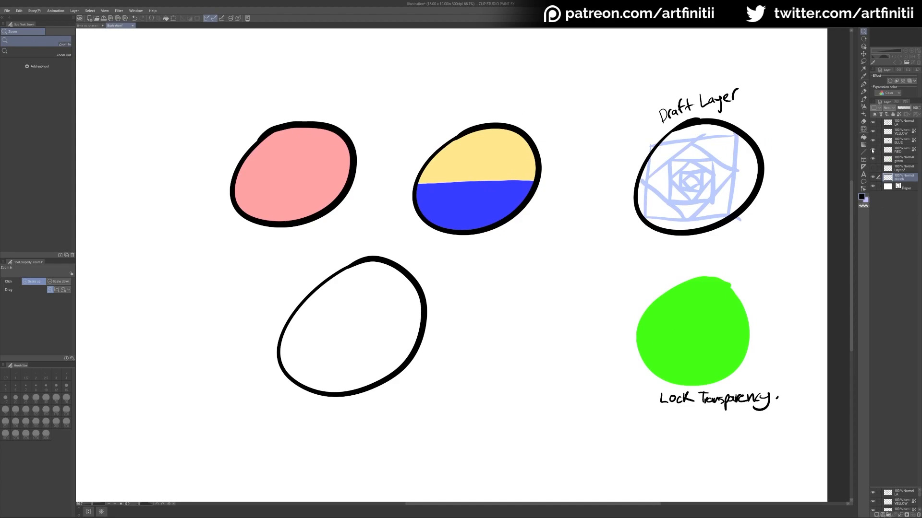
left_click(872, 151)
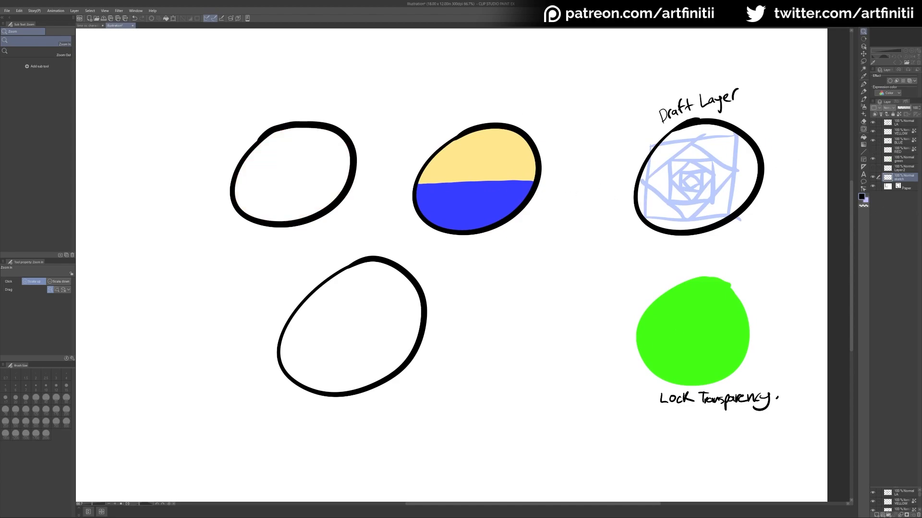
left_click(873, 152)
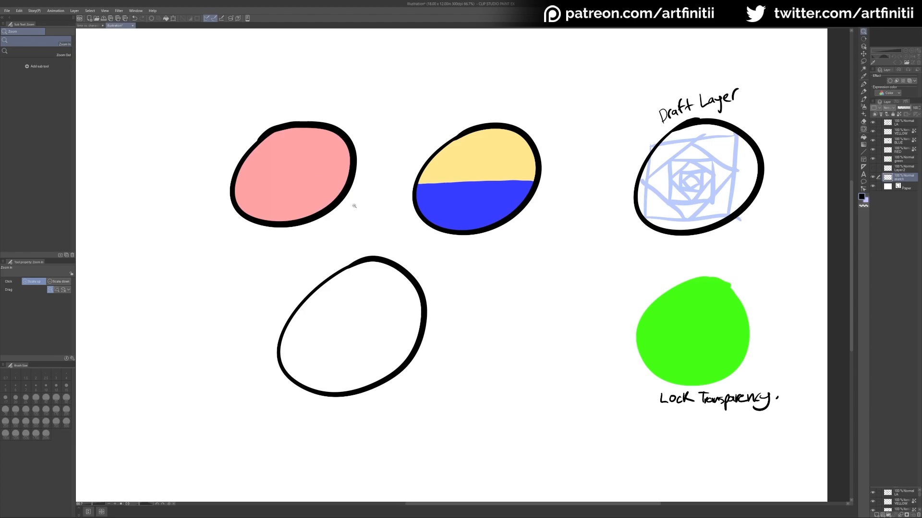
left_click(872, 142)
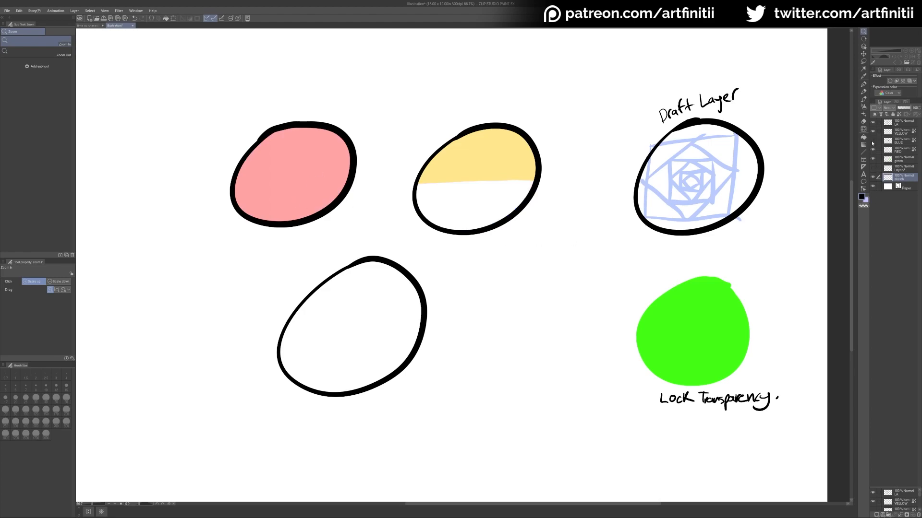
left_click(873, 141)
left_click(873, 131)
left_click(873, 132)
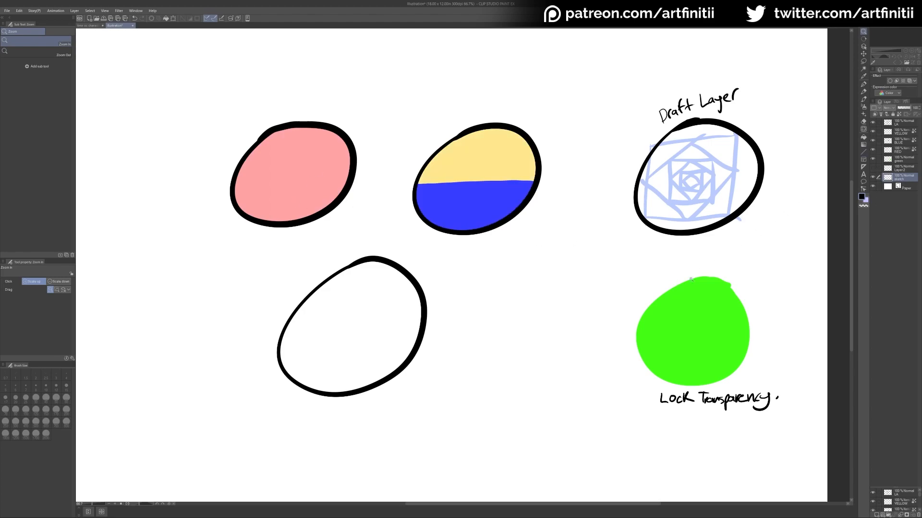
Step: Add a new layer at the top of the stack and try a black fill using Refer only to editing layer, then undo the fill
left_click_drag(741, 348, 700, 343)
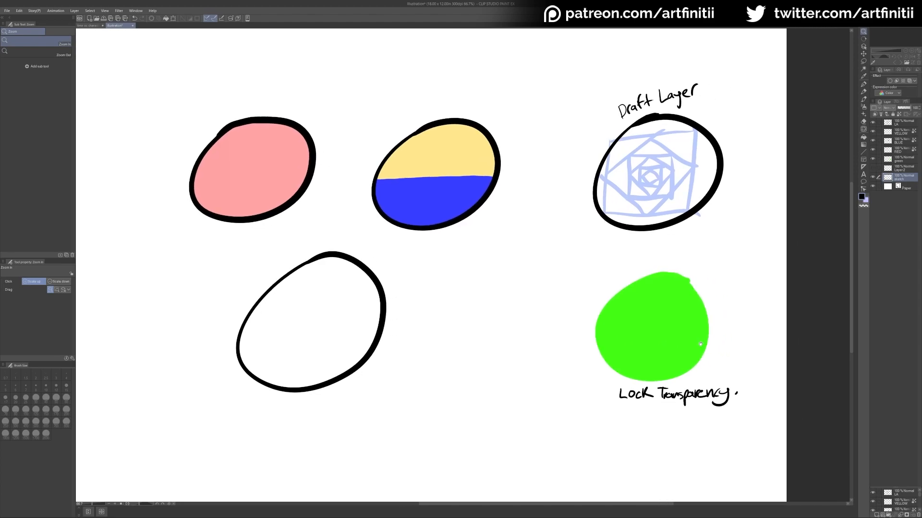
mouse_move(692, 139)
left_mouse_down()
mouse_move(719, 140)
mouse_move(691, 139)
left_mouse_up()
left_click_drag(569, 402, 629, 400)
key("g")
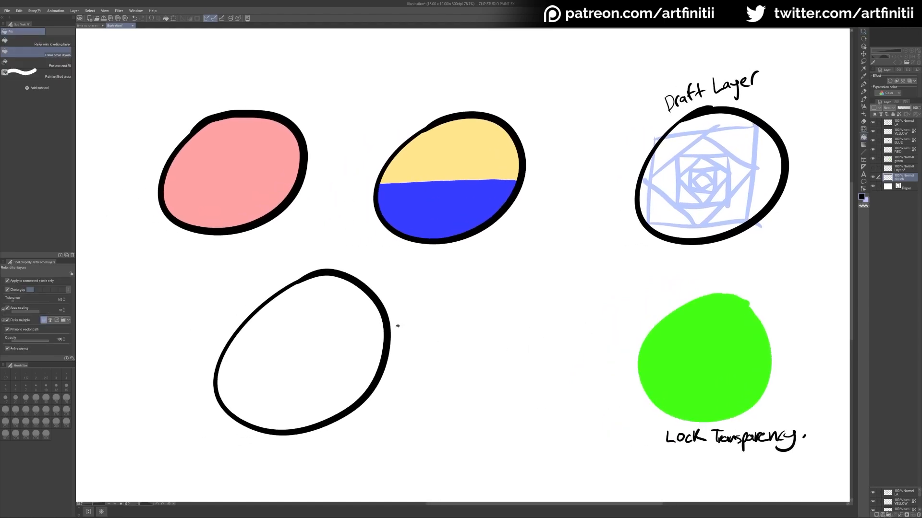
left_click(67, 46)
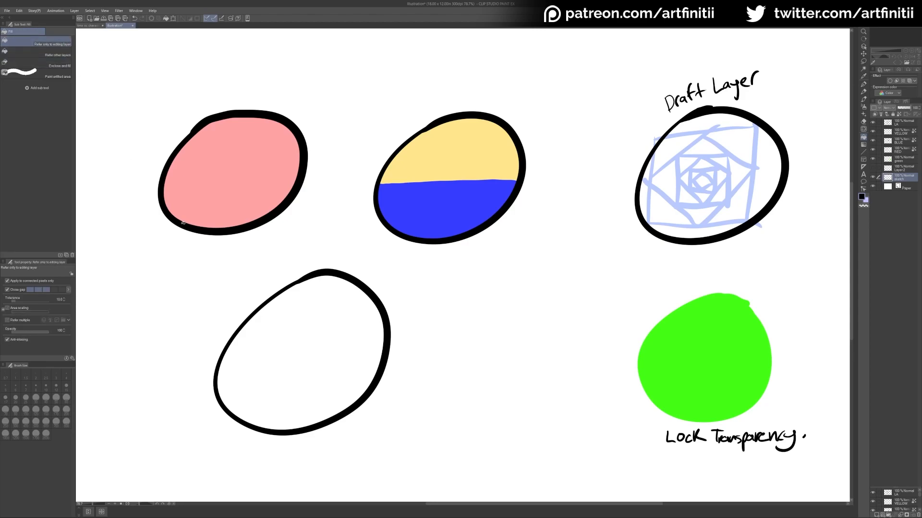
left_click(874, 513)
left_click_drag(889, 178, 888, 120)
left_click(555, 398)
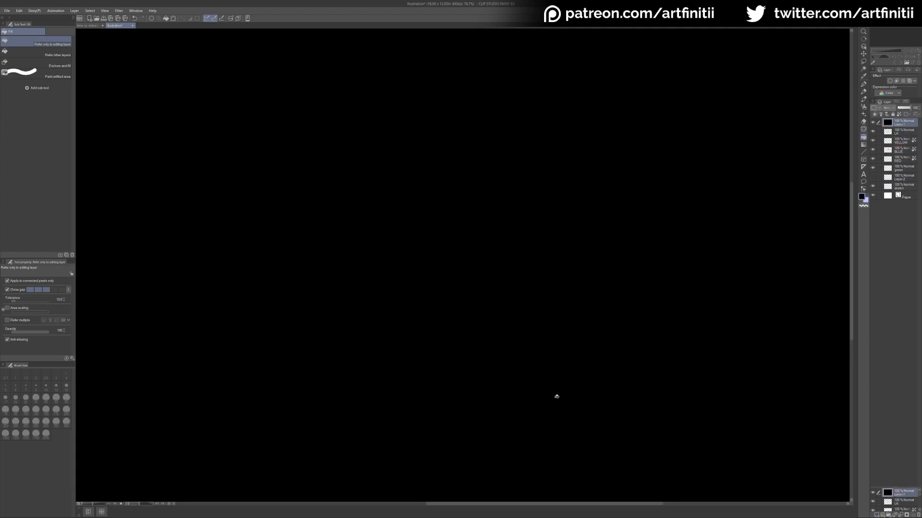
key("ctrl+z")
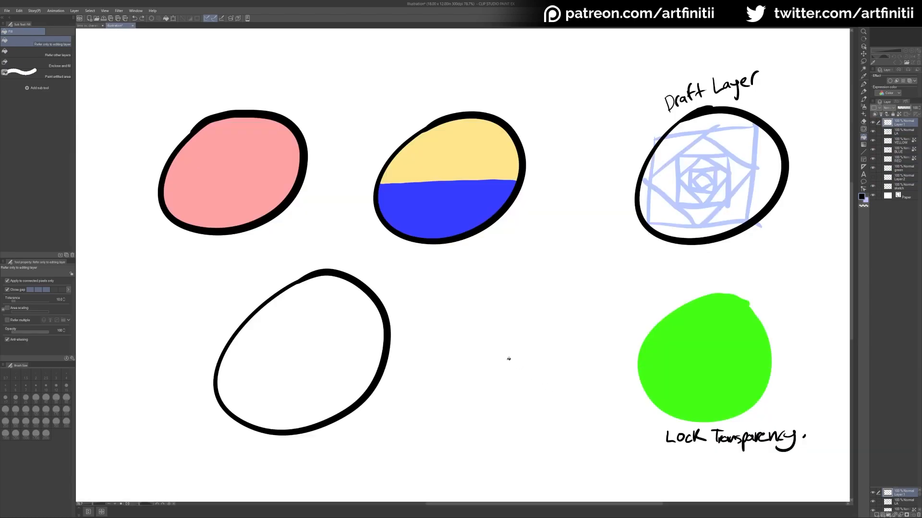
Step: Switch the fill to Refer other layers, try it in black on the empty lower oval, and undo the fill
left_click(48, 53)
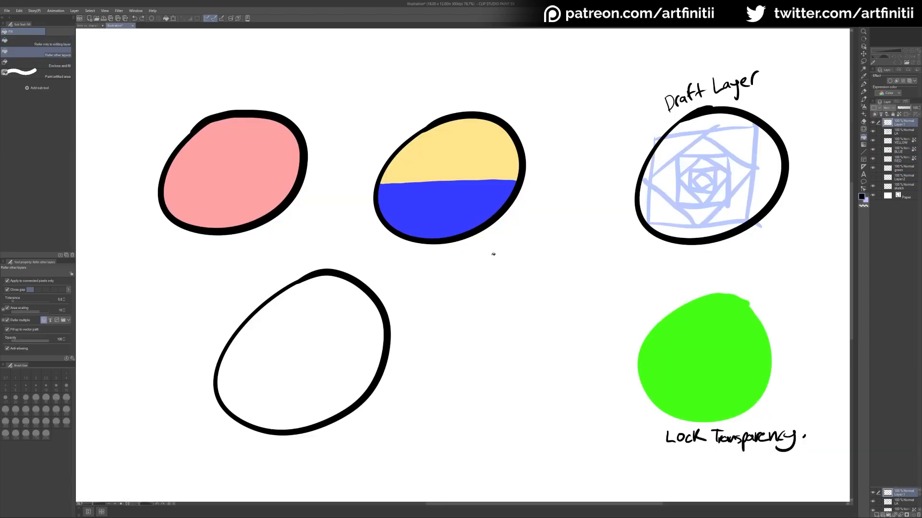
left_click(355, 332)
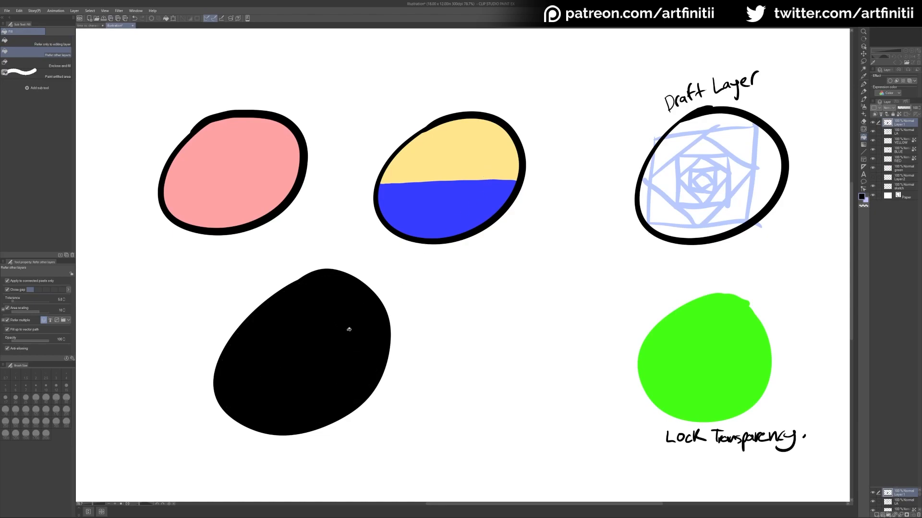
key("ctrl+z")
Step: Move the new layer directly below the LA line art layer
left_click_drag(673, 364, 532, 375)
key("o")
key("p")
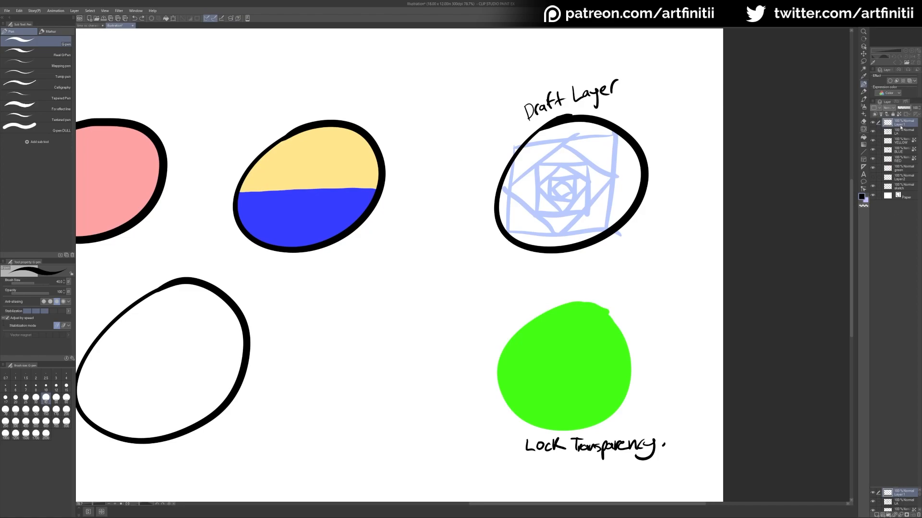
left_click_drag(900, 124, 900, 135)
Step: Try to fill the areas around and between the blue sketch lines inside the Draft Layer oval with black
key("g")
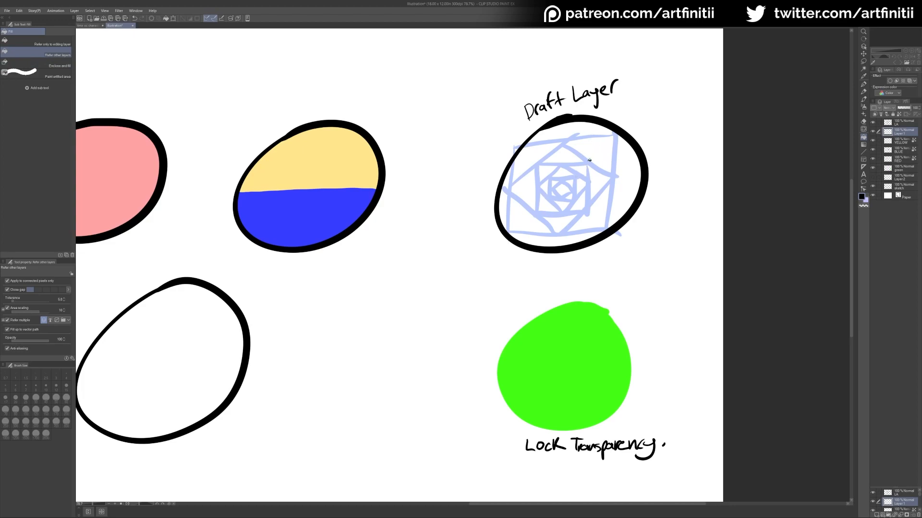
left_click(566, 129)
left_click(598, 148)
left_click(601, 181)
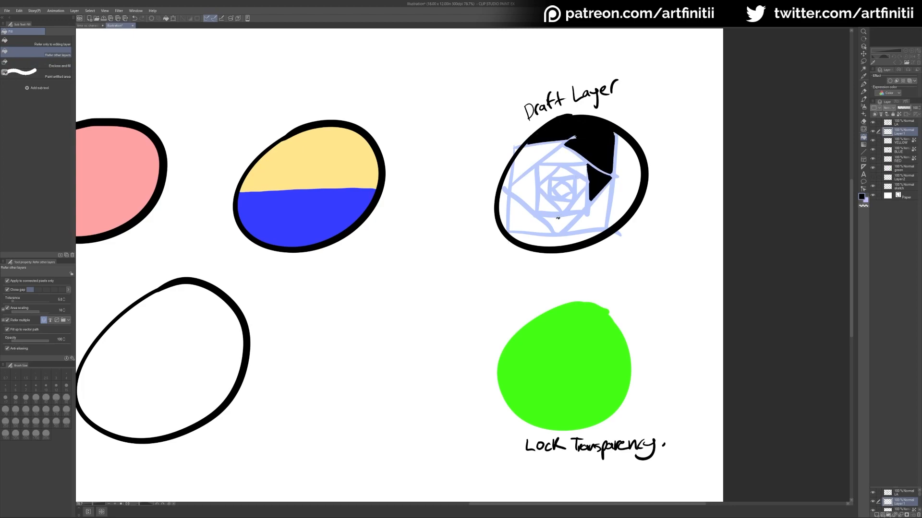
left_click(556, 220)
left_click(518, 223)
left_click(522, 186)
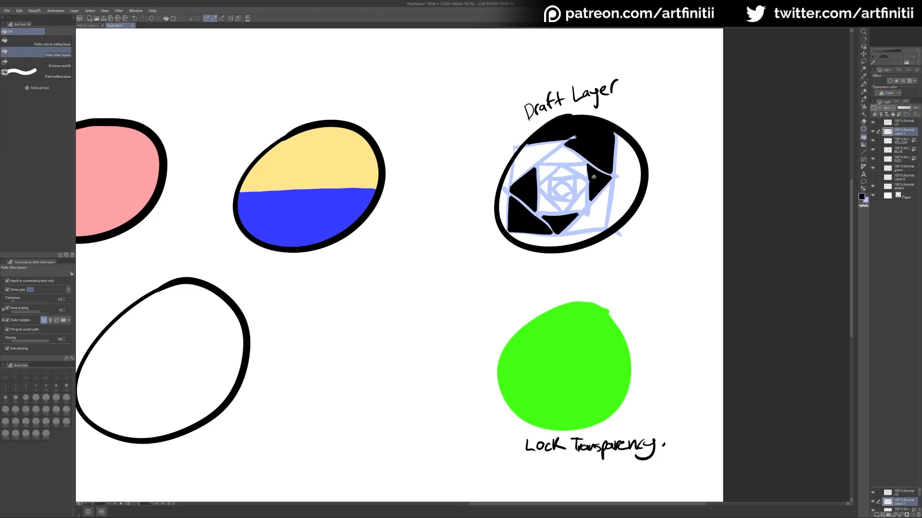
left_click(565, 189)
left_click(624, 182)
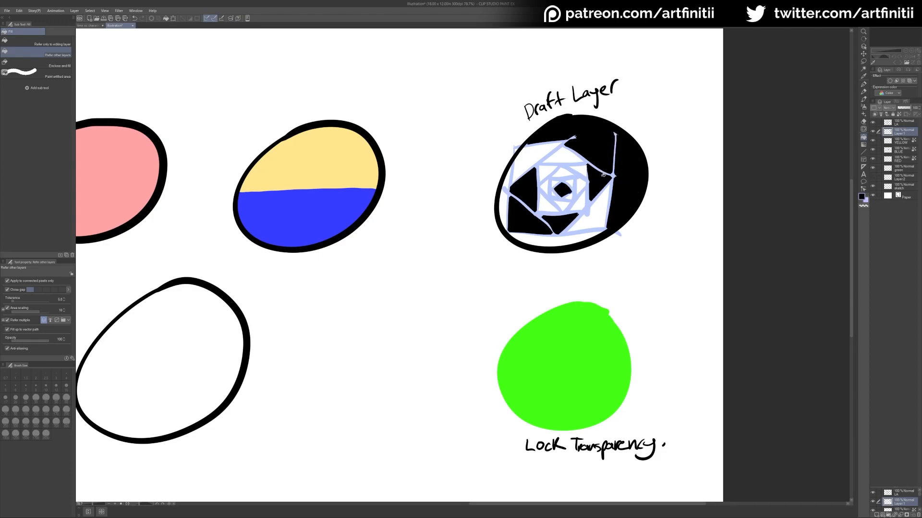
Step: Undo all the black fills inside the Draft Layer oval
key("ctrl+z")
key("ctrl+z")
key("ctrl+z")
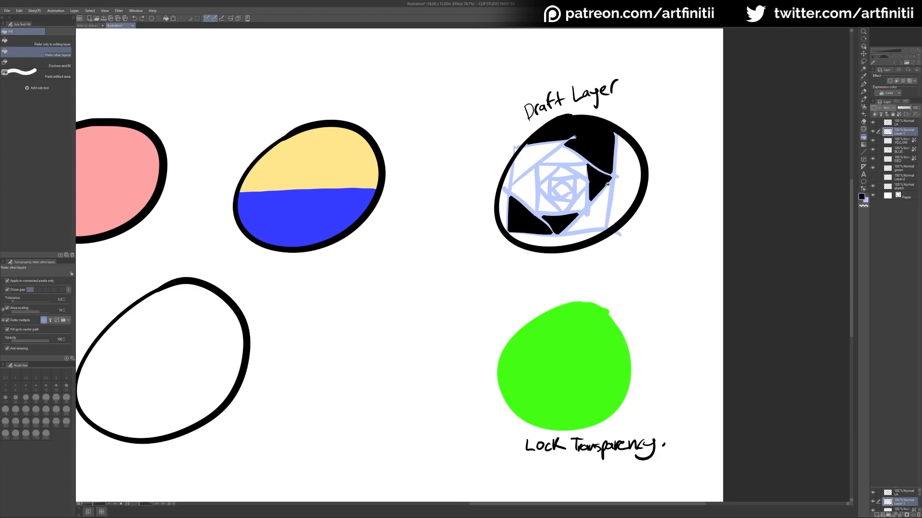
key("ctrl+z")
key("ctrl+z")
key("ctrl+z")
key("ctrl+z")
key("ctrl+z")
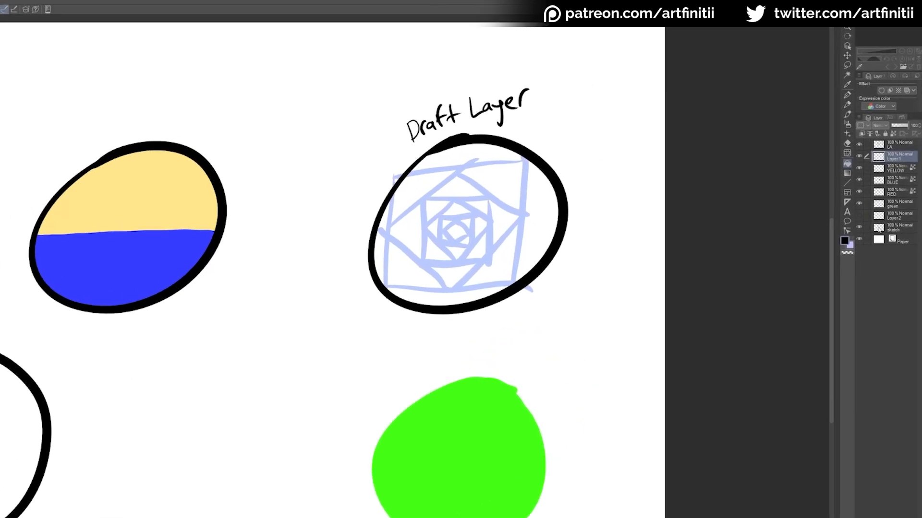
Step: Hide the sketch layer, try filling the Draft Layer oval with black on Layer 1, and undo the fill
left_click(880, 188)
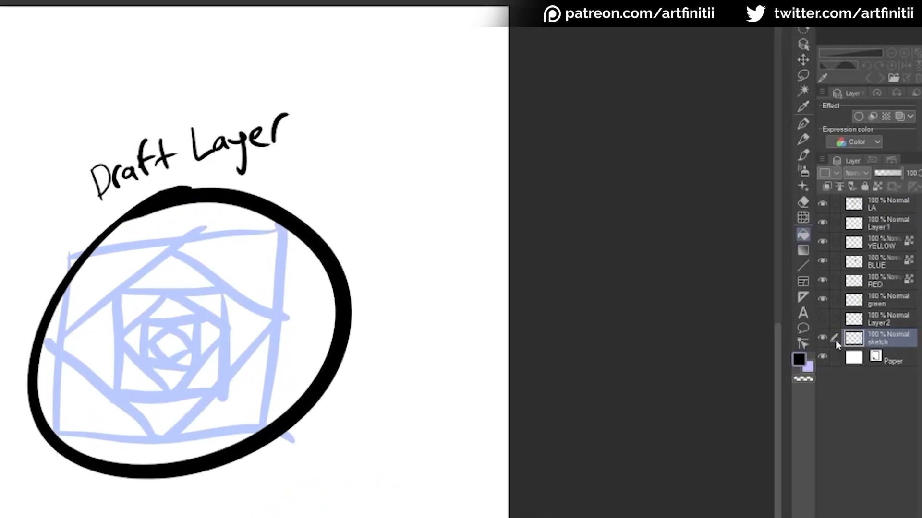
left_click(823, 339)
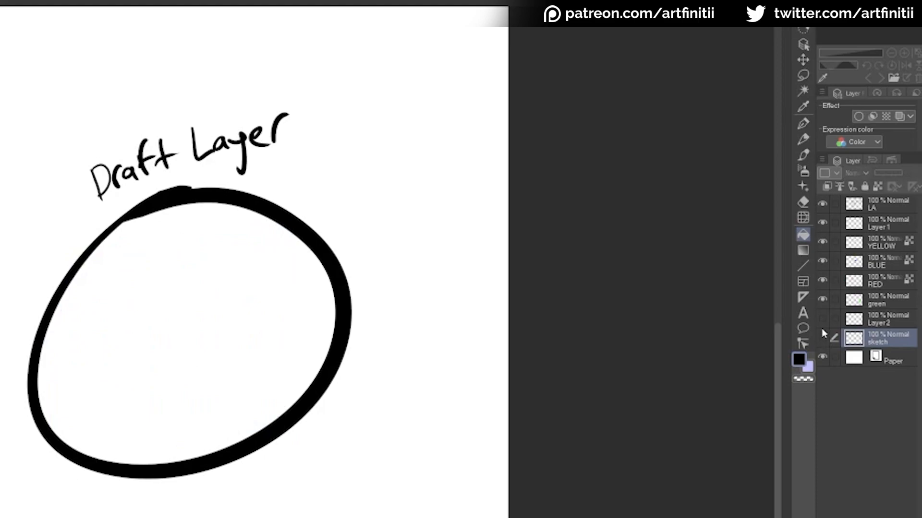
left_click(860, 225)
left_click(242, 357)
key("ctrl+z")
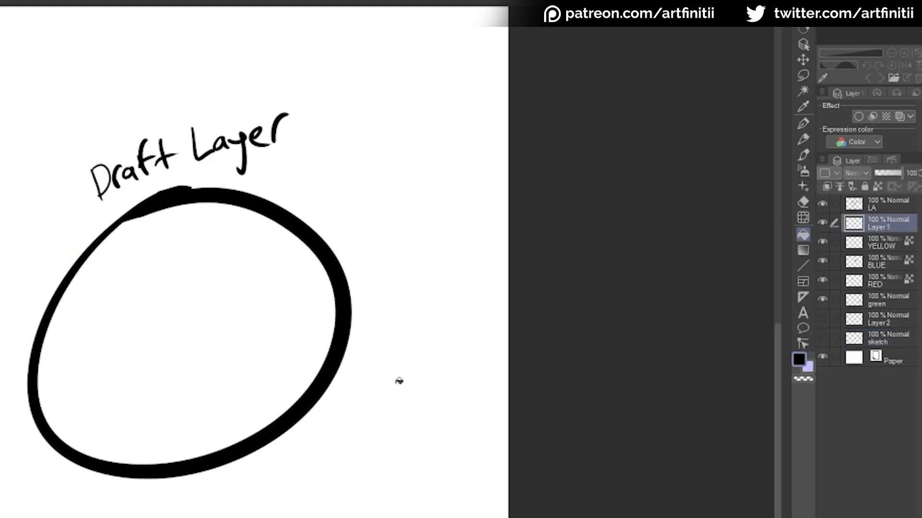
Step: Show the sketch layer and set it as a draft layer
left_click(822, 339)
left_click(858, 339)
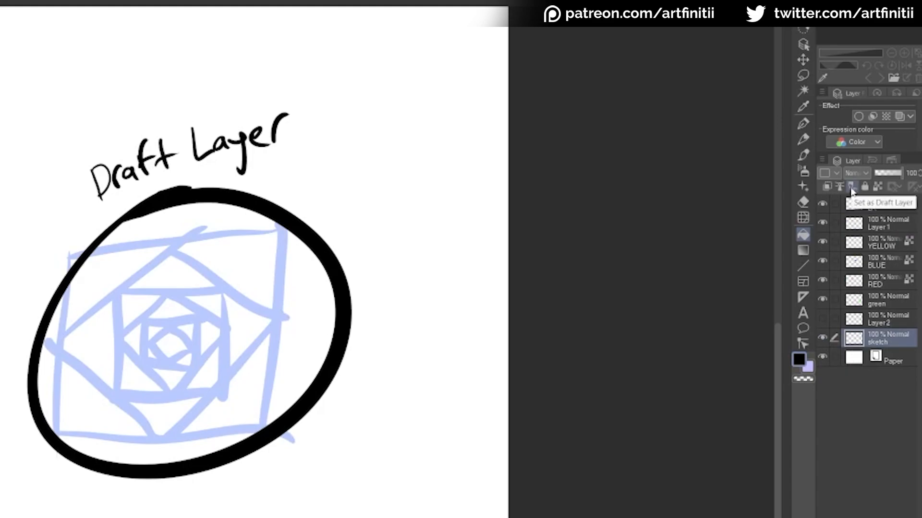
left_click(851, 191)
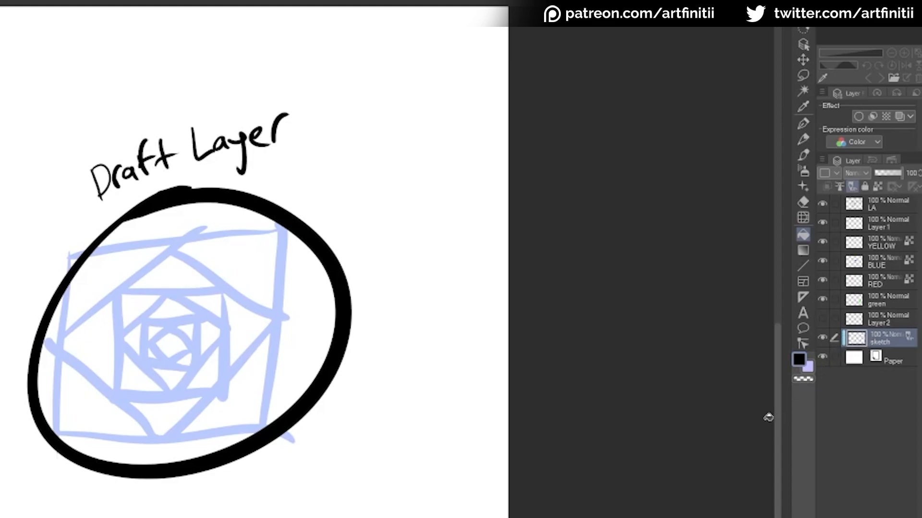
Step: Try filling the Draft Layer oval on Layer 1 and shifting the sketch out from beneath it, then cancel the move and undo the fill
left_click(852, 228)
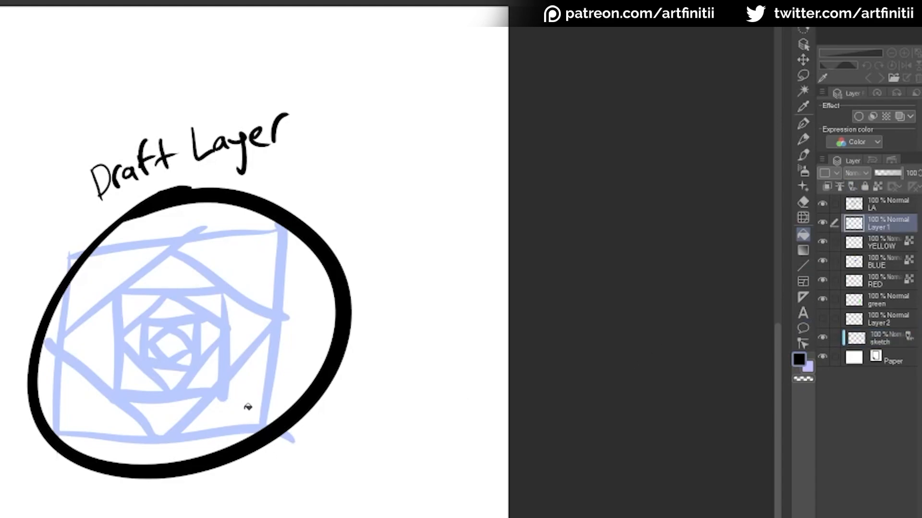
left_click(253, 381)
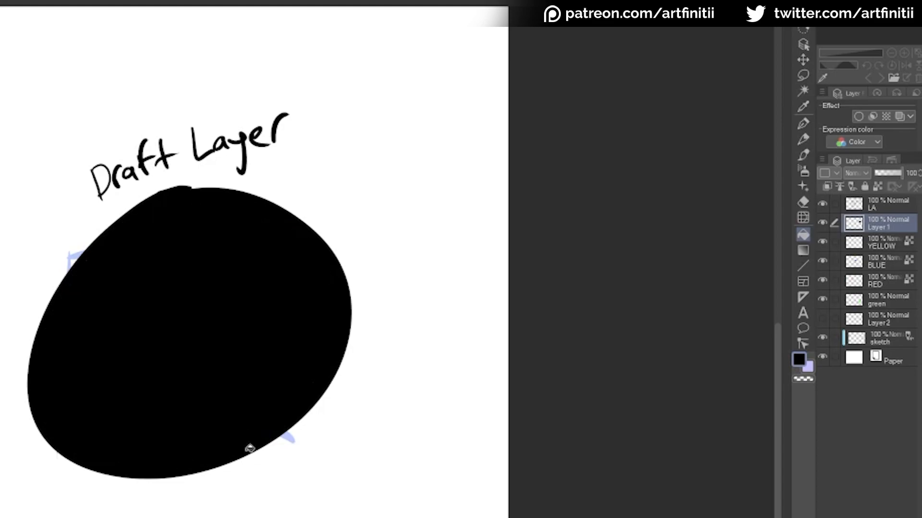
left_click(863, 336)
key("ctrl+t")
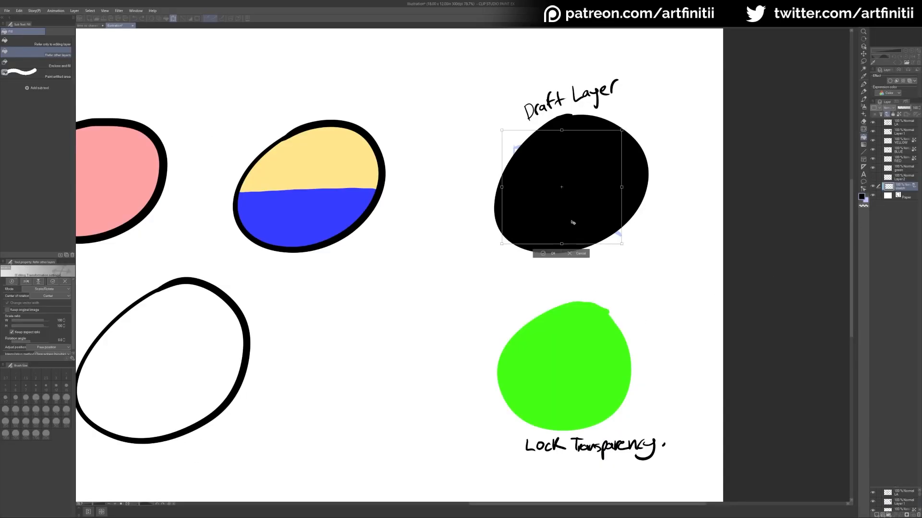
mouse_move(573, 222)
left_mouse_down()
mouse_move(533, 202)
mouse_move(541, 206)
mouse_move(540, 189)
mouse_move(530, 223)
left_mouse_up()
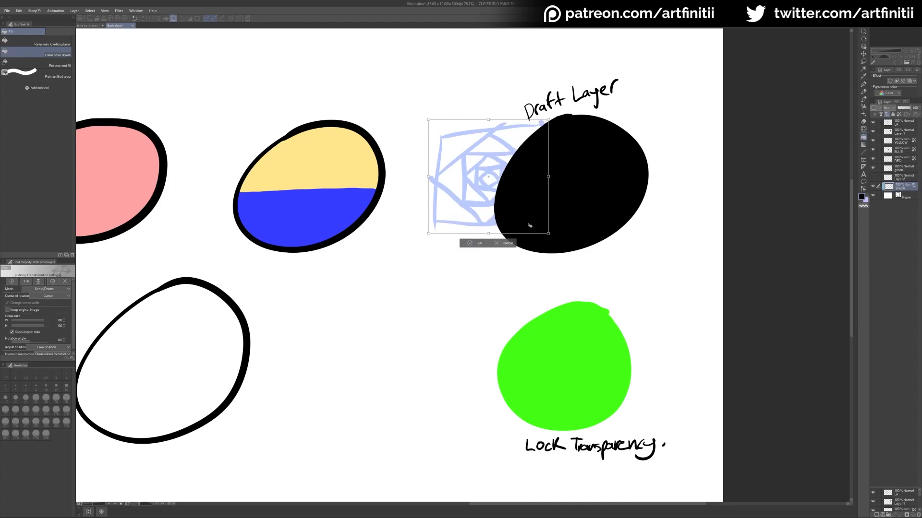
left_click(505, 244)
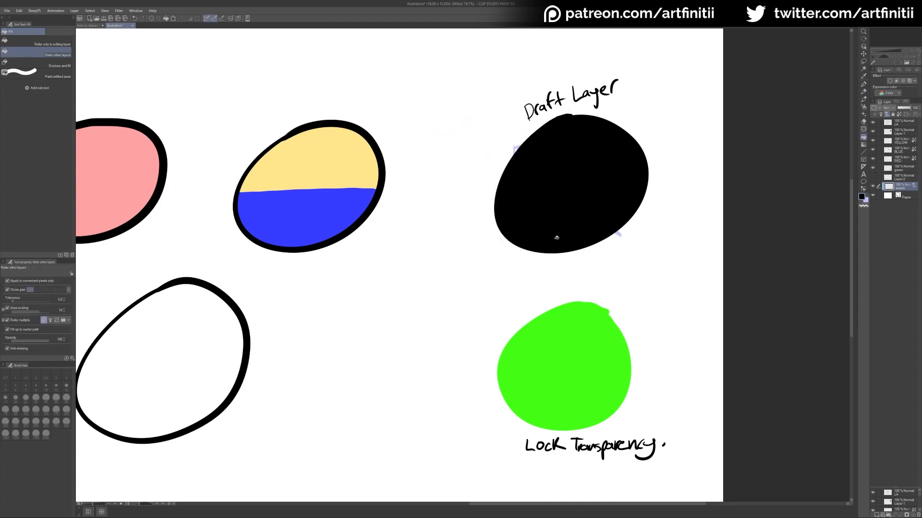
key("ctrl+z")
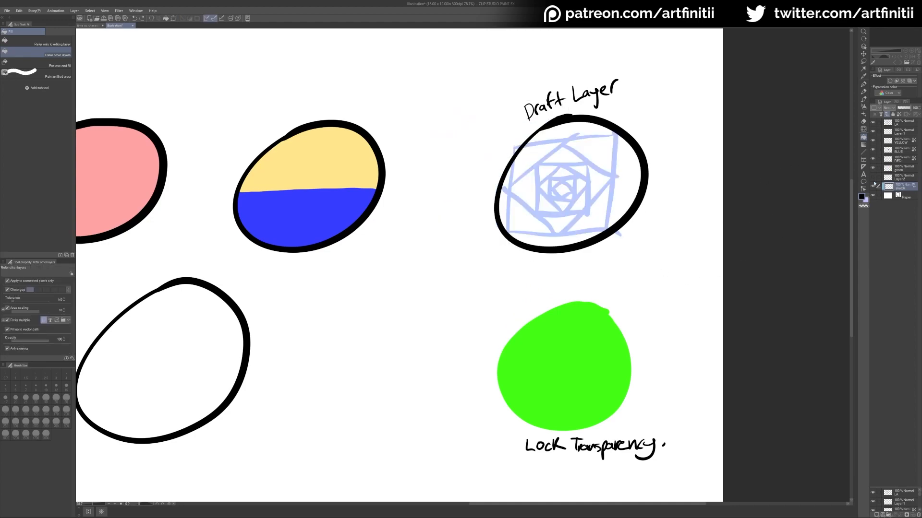
key("ctrl+z")
Step: Draw a large circle with curved hatching beneath it inside the Draft Layer oval on Layer 1, and fill the circle black
key("p")
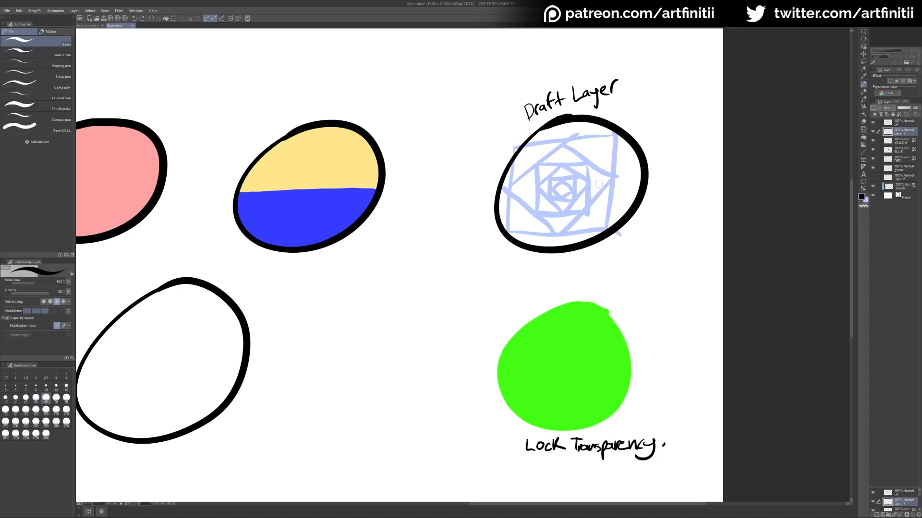
mouse_move(627, 195)
left_mouse_down()
mouse_move(579, 172)
mouse_move(587, 208)
mouse_move(550, 230)
mouse_move(528, 218)
mouse_move(595, 222)
mouse_move(633, 183)
mouse_move(615, 211)
left_mouse_up()
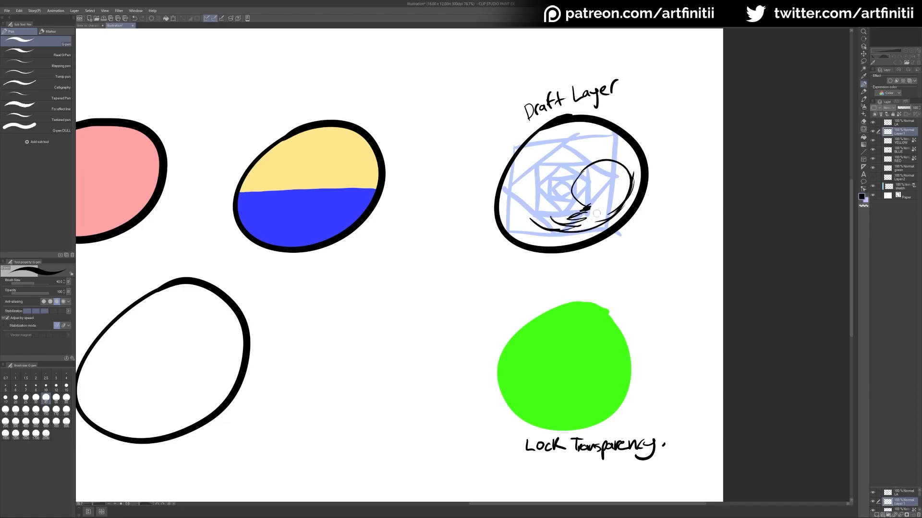
key("g")
left_click(613, 179)
Step: Draw a small ellipse near the upper edge inside the Draft Layer oval and fill it black
key("p")
mouse_move(575, 130)
left_mouse_down()
mouse_move(557, 139)
mouse_move(572, 132)
left_mouse_up()
key("g")
left_click(565, 135)
key("p")
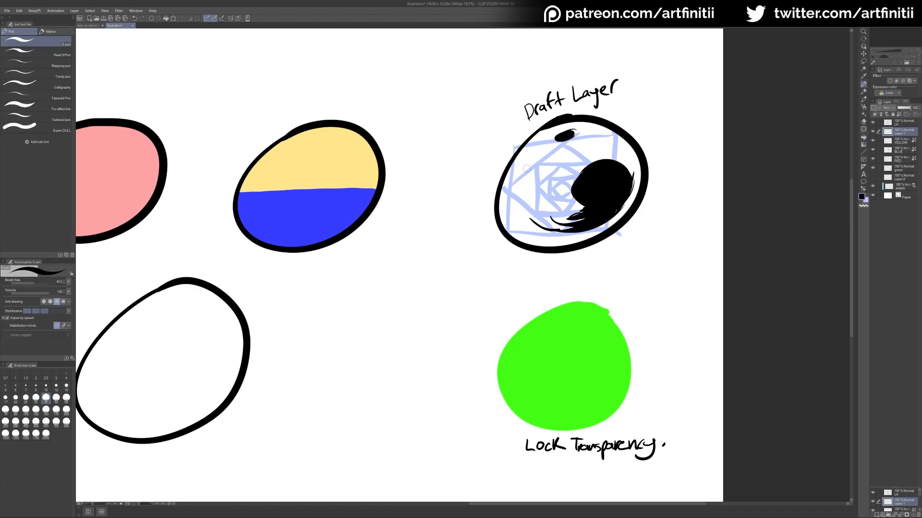
Step: Add light purple pen strokes to the left part of the rose sketch on the sketch layer
left_click(882, 190)
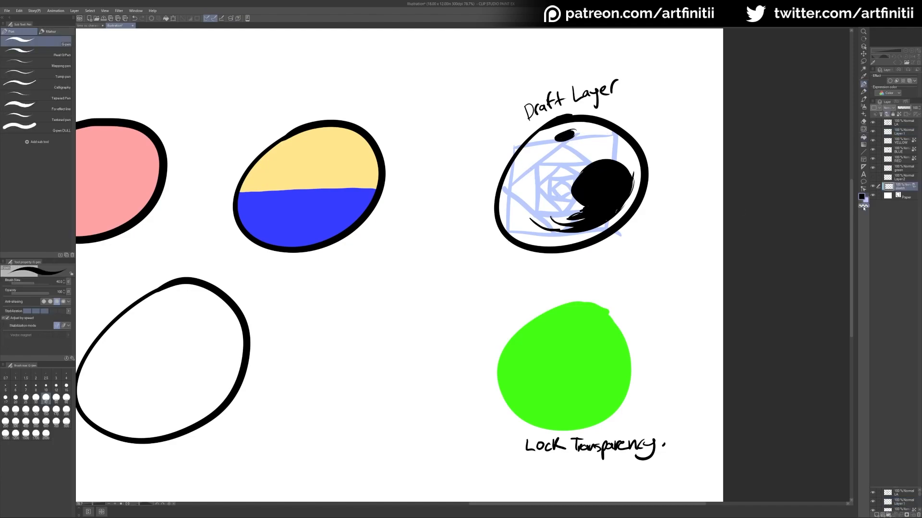
left_click(865, 200)
left_click_drag(513, 174, 520, 187)
left_click_drag(523, 167, 536, 199)
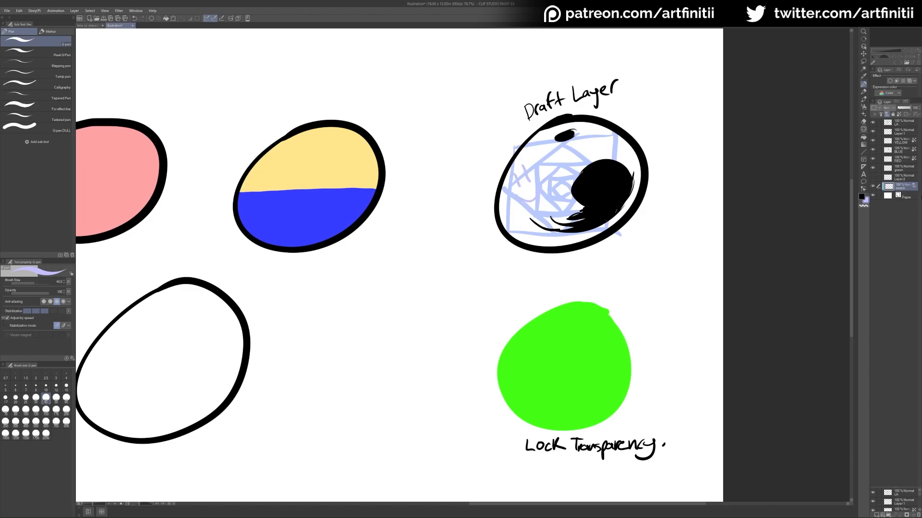
Step: Draw a small black smiley face on Layer 1 over the sketch inside the Draft Layer oval
left_click(895, 133)
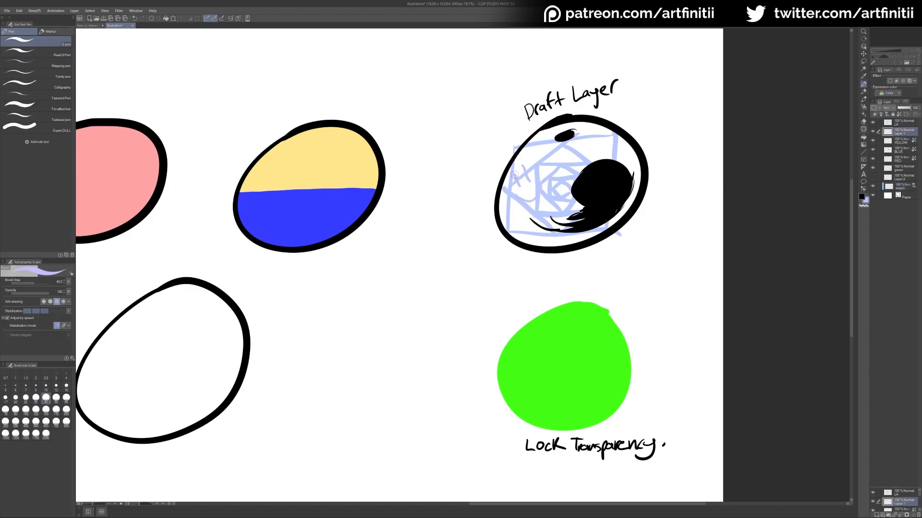
left_click(861, 196)
left_click(861, 197)
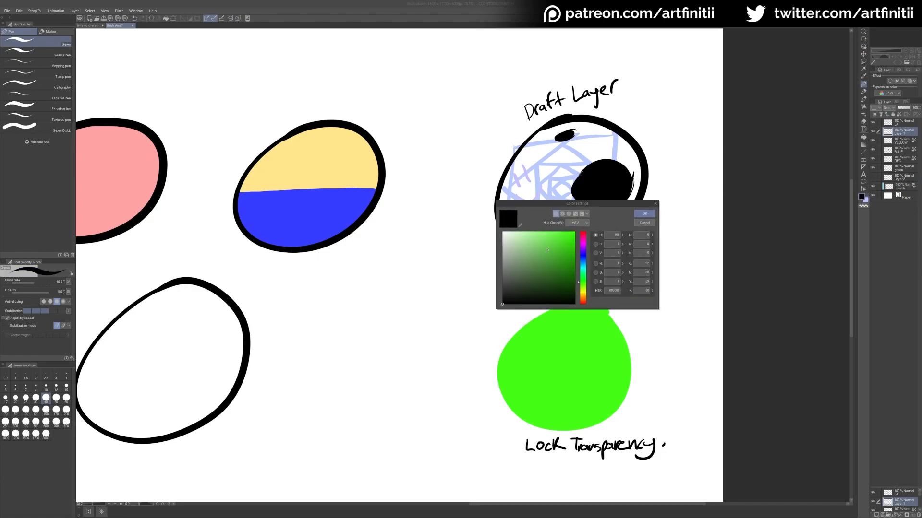
left_click(644, 214)
left_click_drag(516, 174, 538, 199)
Step: On the green layer, sample the circle's green and scribble loose pen strokes across and beyond the circle's edge
mouse_move(620, 401)
left_mouse_down()
mouse_move(664, 356)
mouse_move(674, 318)
left_mouse_up()
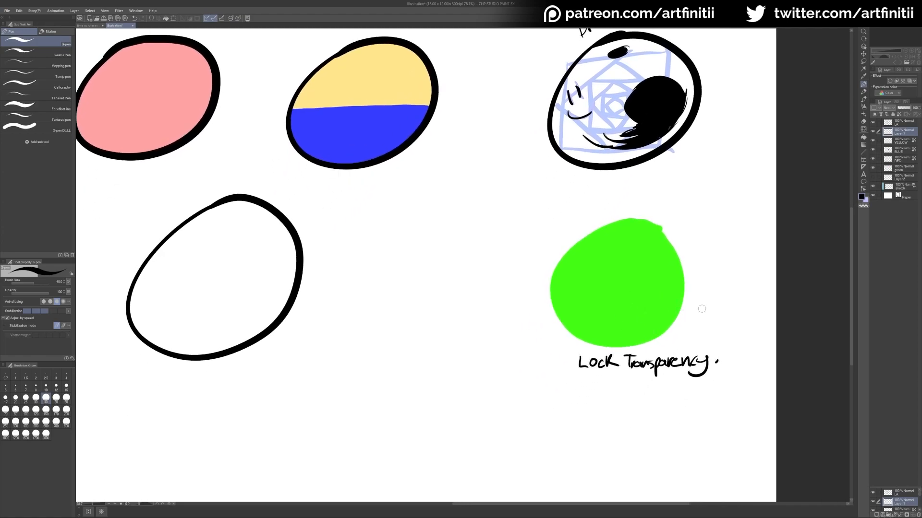
left_click(903, 168)
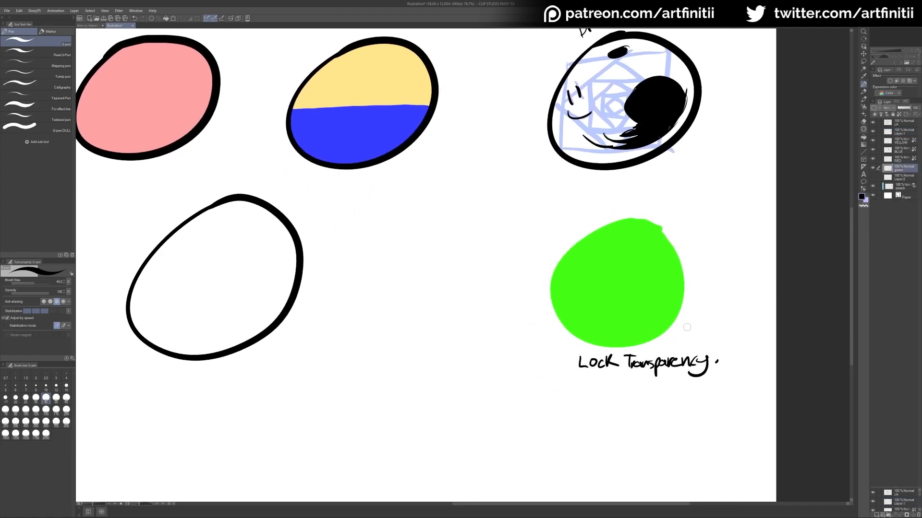
left_click(656, 314, "alt")
mouse_move(615, 300)
left_mouse_down()
mouse_move(546, 295)
mouse_move(696, 281)
mouse_move(682, 413)
mouse_move(541, 348)
mouse_move(513, 363)
mouse_move(745, 270)
left_mouse_up()
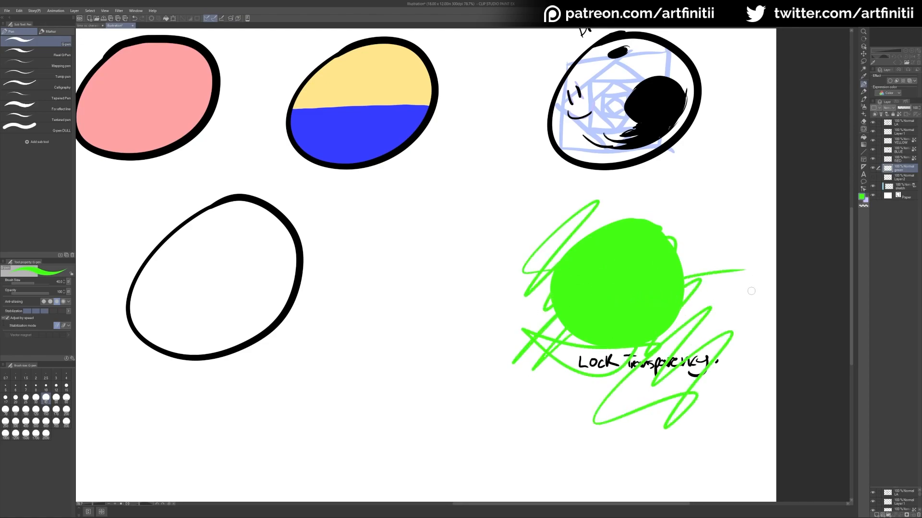
Step: Set the drawing colour to magenta and undo the green scribbles around the circle
double_click(861, 198)
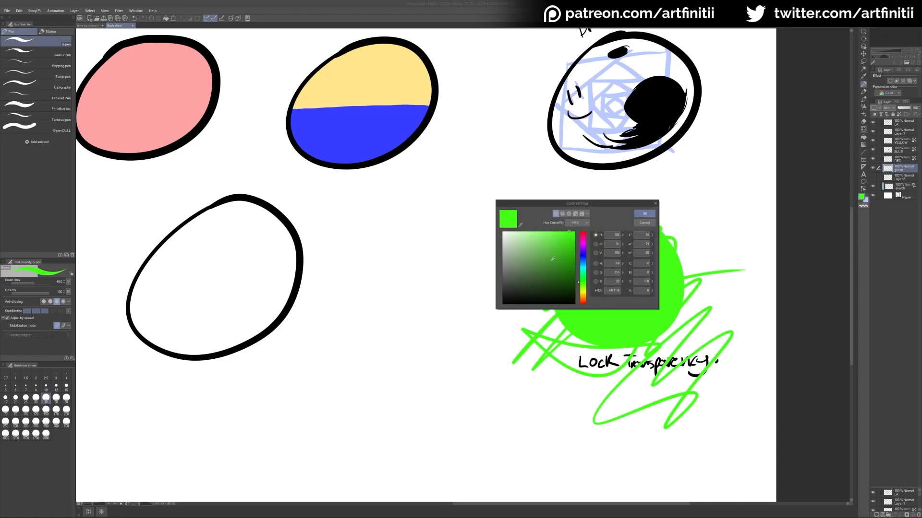
left_click(582, 241)
left_click(644, 214)
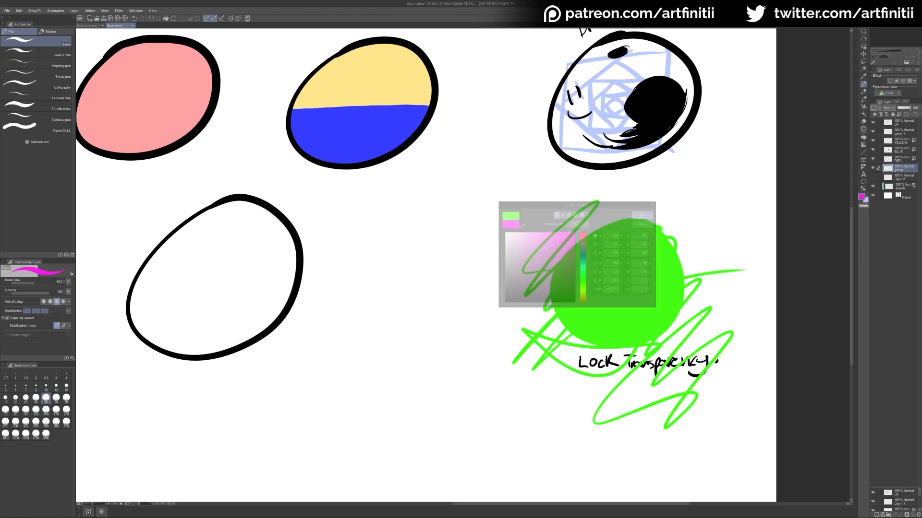
key("ctrl+z")
Step: Try magenta strokes across the green circle and past its edge, then undo them
mouse_move(547, 263)
left_mouse_down()
mouse_move(533, 305)
mouse_move(547, 355)
mouse_move(697, 314)
mouse_move(642, 382)
left_mouse_up()
mouse_move(580, 331)
left_mouse_down()
mouse_move(600, 360)
mouse_move(639, 312)
mouse_move(674, 331)
left_mouse_up()
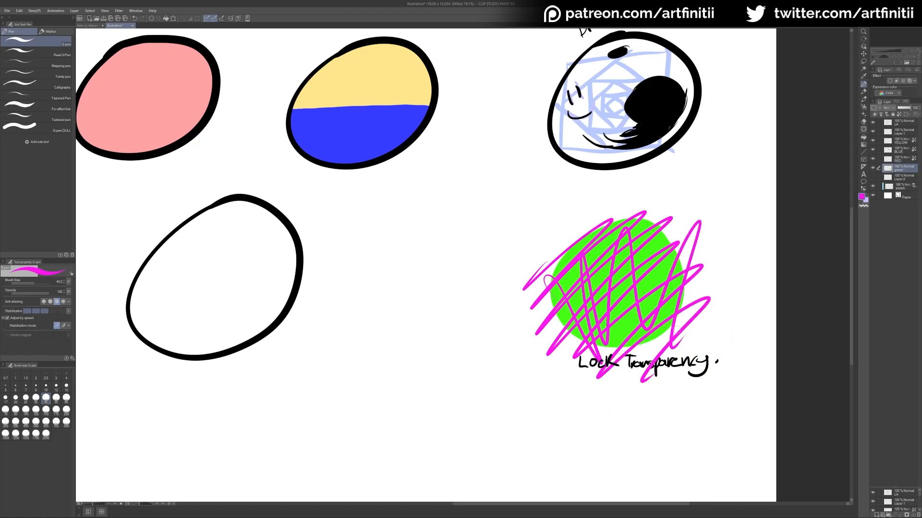
key("ctrl+z")
key("ctrl+z")
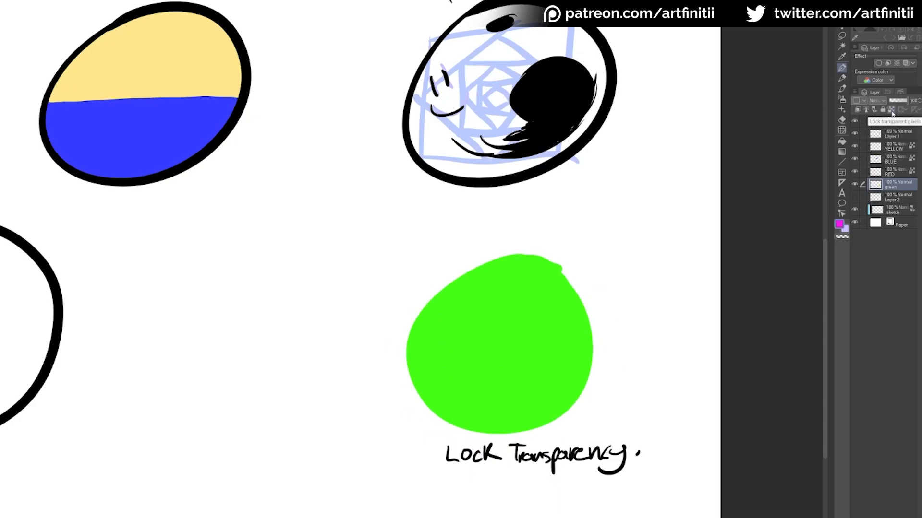
Step: Lock the transparent pixels of the green layer and hatch the whole circle with magenta pen strokes
left_click(892, 111)
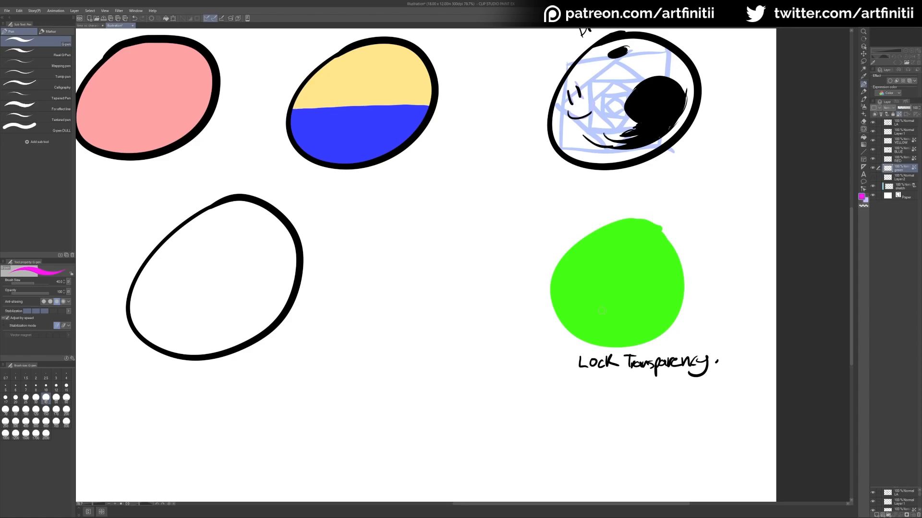
mouse_move(548, 318)
left_mouse_down()
mouse_move(607, 228)
mouse_move(553, 331)
mouse_move(672, 245)
mouse_move(603, 348)
left_mouse_up()
left_click_drag(666, 251, 671, 323)
left_click_drag(658, 233, 643, 330)
mouse_move(624, 220)
left_mouse_down()
mouse_move(580, 346)
mouse_move(550, 306)
left_mouse_up()
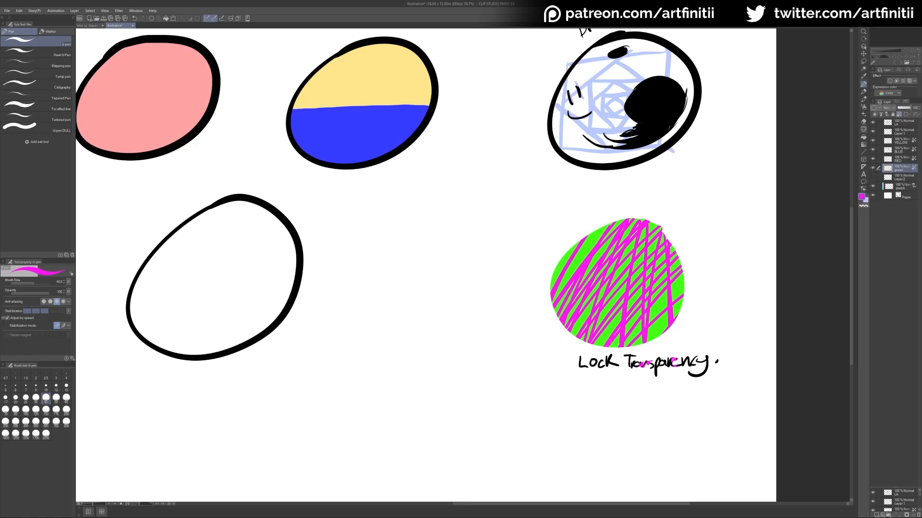
left_click_drag(595, 288, 640, 293)
Step: Undo all the magenta hatching on the green circle
key("ctrl+z")
key("ctrl+z")
key("ctrl+z")
key("ctrl+z")
key("ctrl+z")
key("ctrl+z")
key("ctrl+z")
key("ctrl+z")
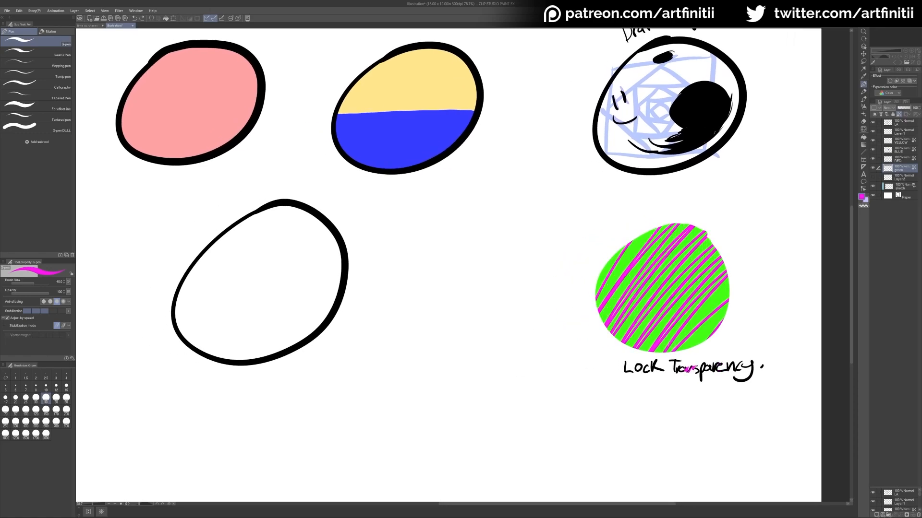
Step: View the shaded character sheet document, then return to the illustration with the coloured ovals
left_click_drag(497, 372, 603, 378)
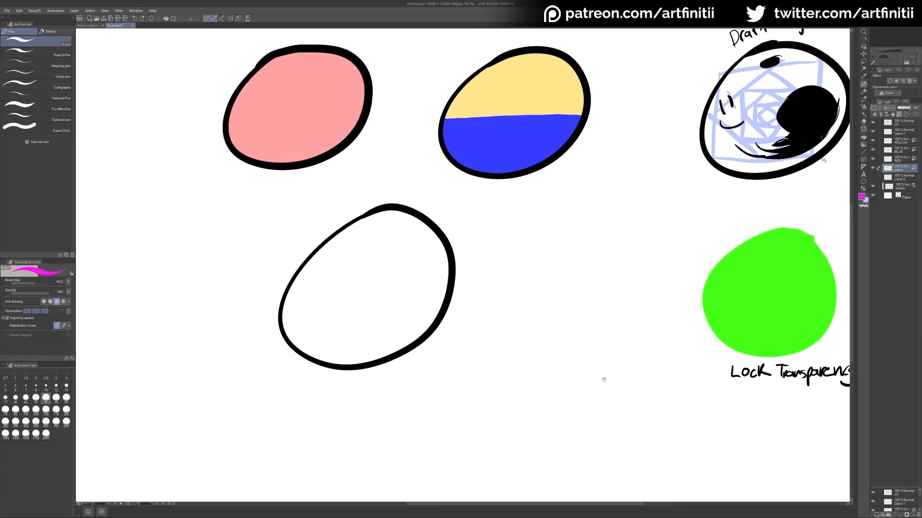
left_click_drag(547, 378, 554, 394)
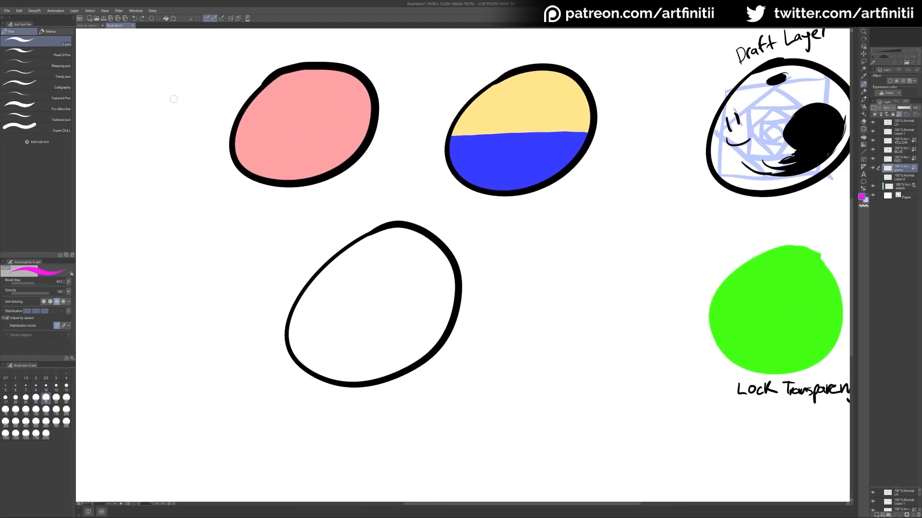
left_click(83, 25)
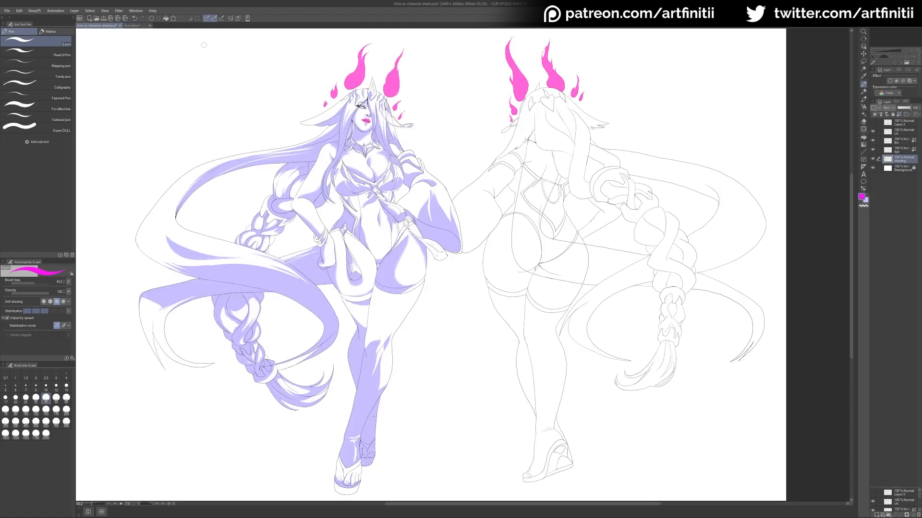
left_click(132, 26)
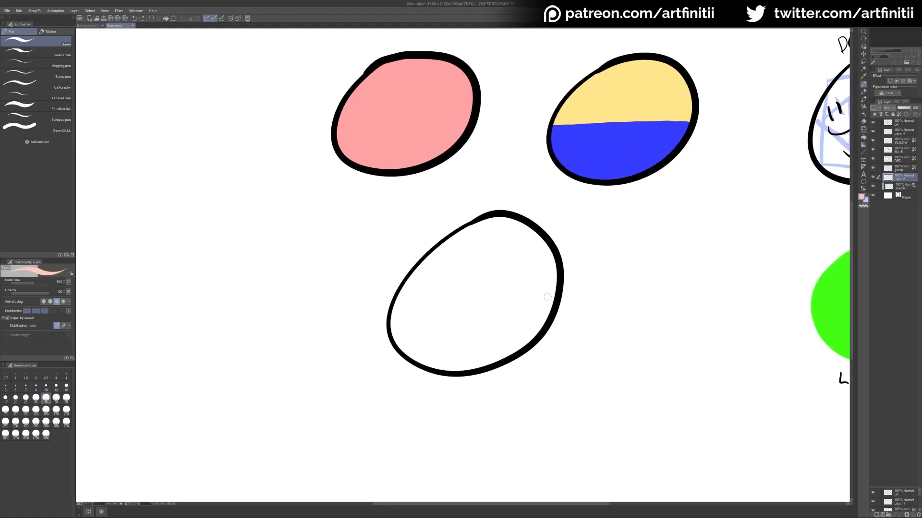
Step: Fill the empty lower oval with light peach on Layer 2 and rename that layer SKIN
key("g")
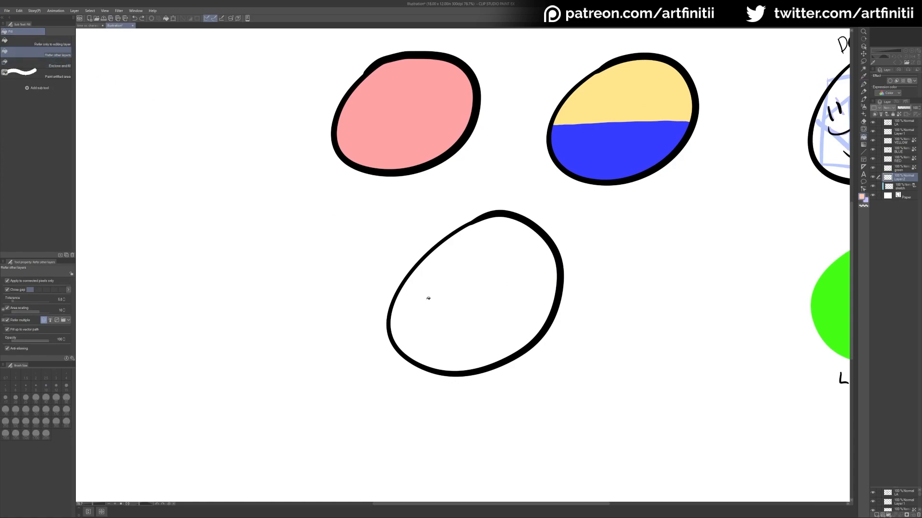
left_click(502, 294)
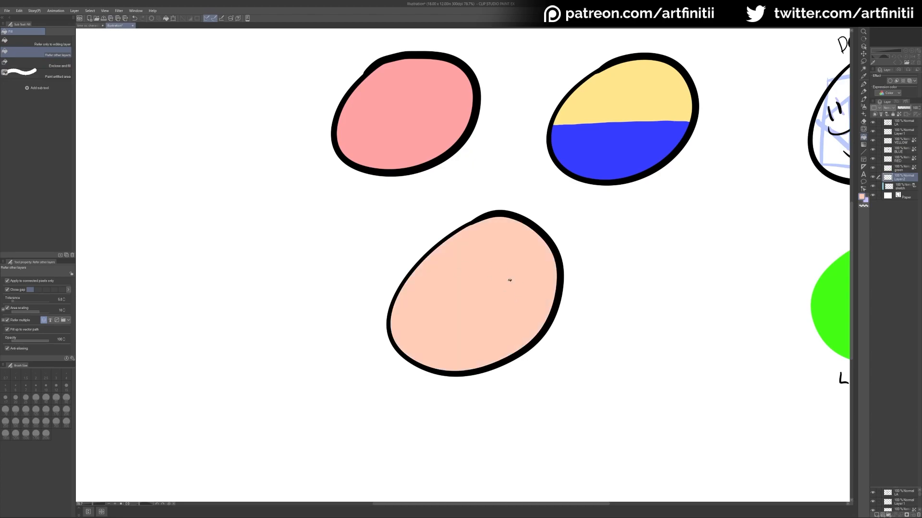
double_click(900, 179)
type("SKIN")
key("Return")
Step: Add a new layer above SKIN and name it shading
left_click(877, 515)
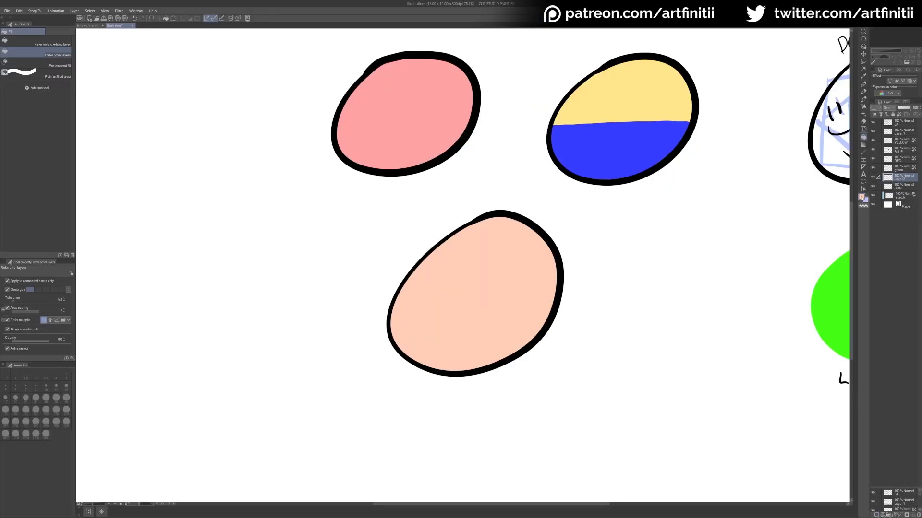
double_click(898, 180)
type("shading")
key("Return")
Step: Hide the SKIN layer and the layers from Layer 1 down to green, leaving the line art showing
left_click(888, 187)
left_click(872, 187)
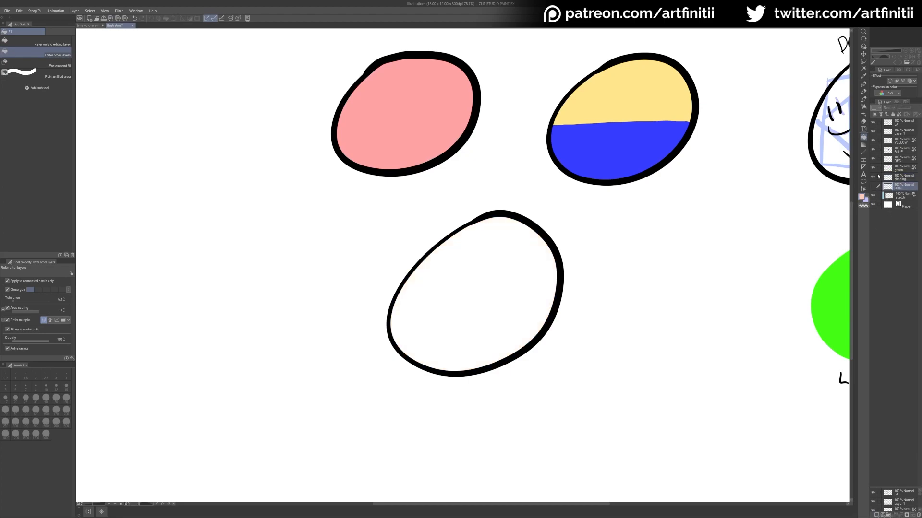
left_click(872, 131)
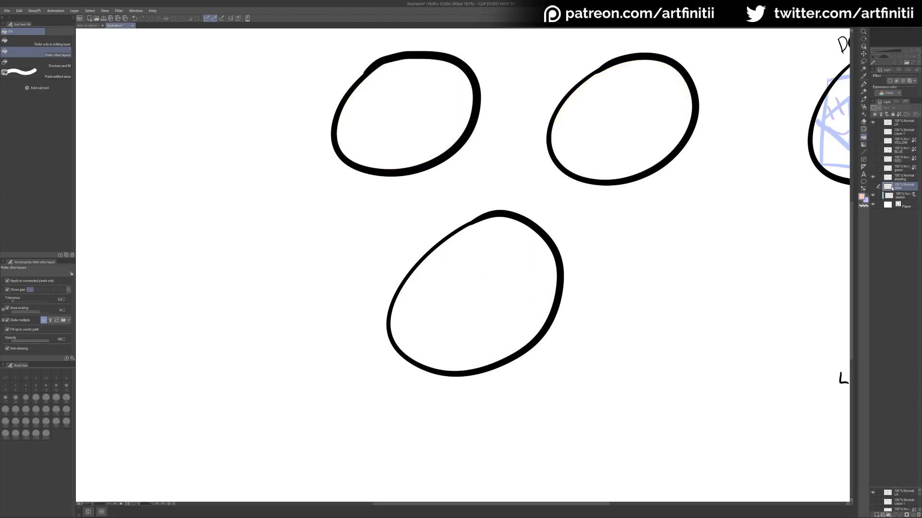
Step: On the shading layer, outline a large rounded shadow inside the lower oval's right side and fill it light purple
left_click(893, 178)
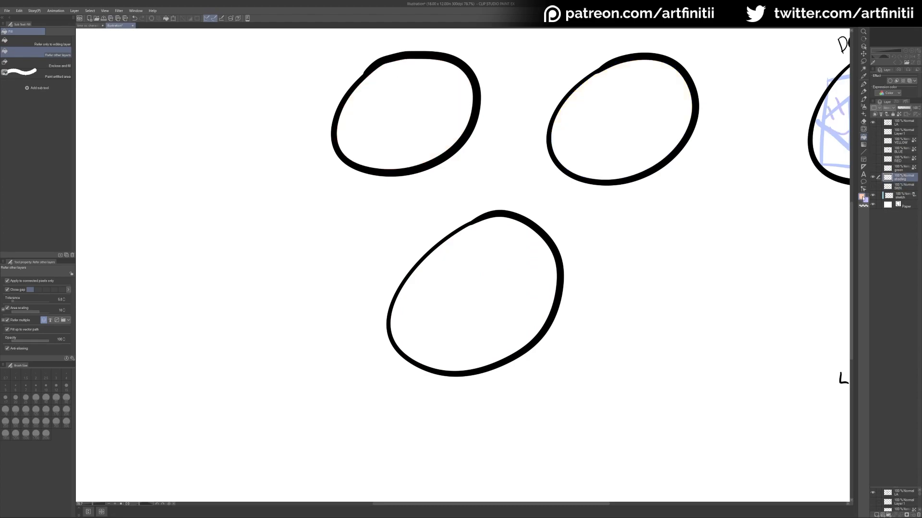
double_click(862, 197)
left_click_drag(582, 256, 582, 252)
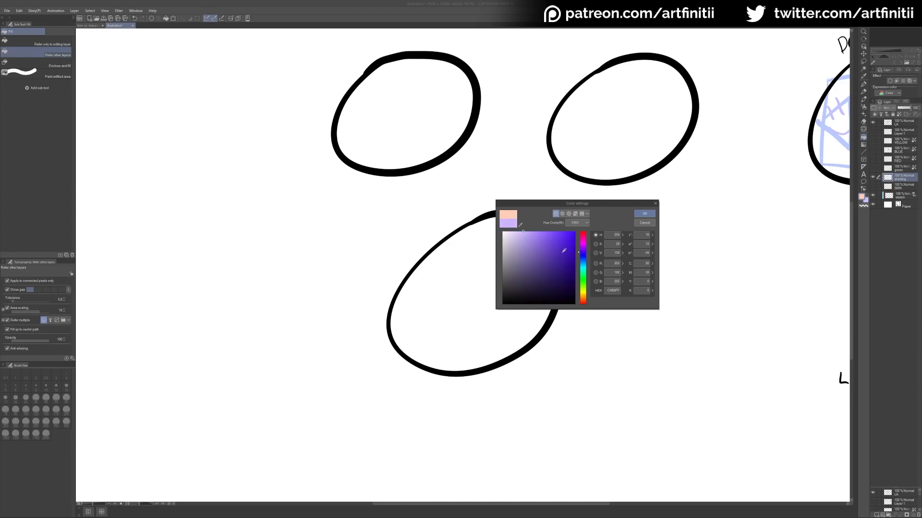
left_click(640, 215)
key("p")
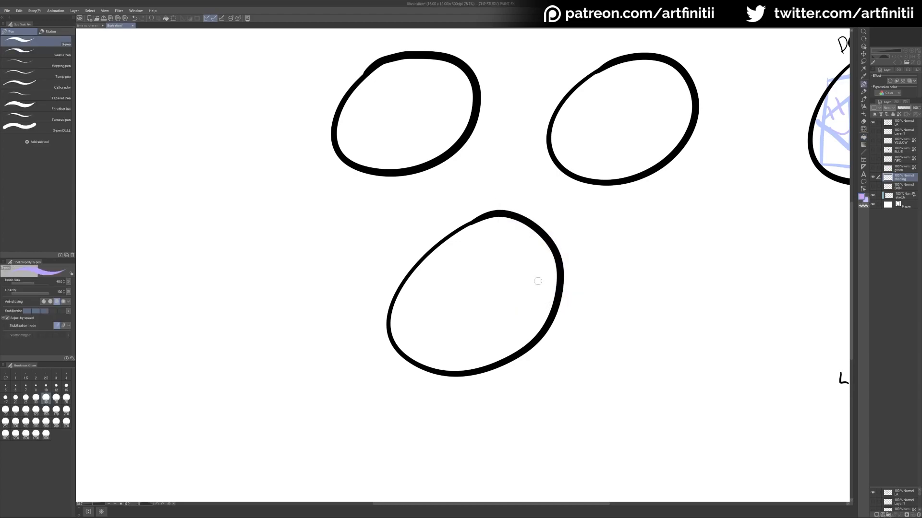
mouse_move(553, 257)
left_mouse_down()
mouse_move(537, 239)
mouse_move(504, 239)
mouse_move(474, 279)
mouse_move(472, 338)
mouse_move(501, 348)
mouse_move(535, 336)
left_mouse_up()
key("g")
left_click(528, 301)
Step: Draw two small light purple spots near the lower oval's left edge and fill them
key("p")
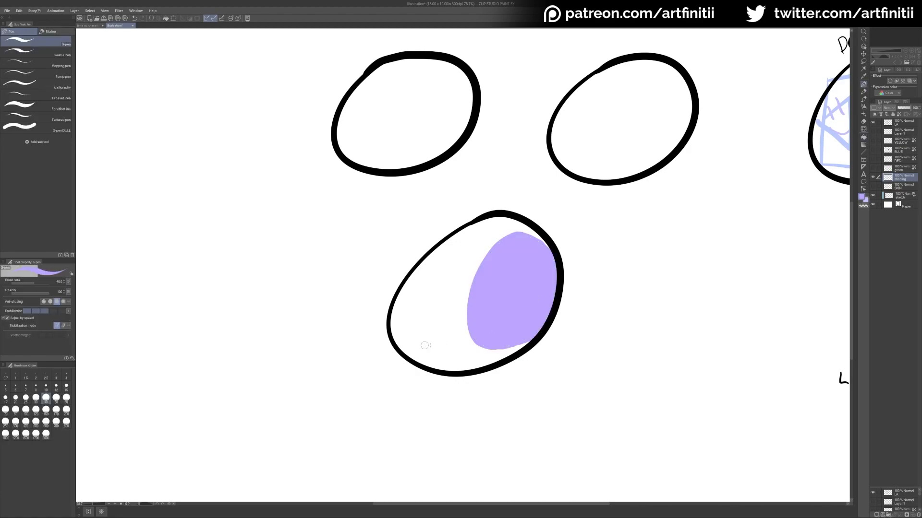
mouse_move(411, 359)
left_mouse_down()
mouse_move(403, 296)
mouse_move(408, 311)
mouse_move(423, 301)
left_mouse_up()
key("ctrl+z")
left_click_drag(426, 339, 425, 340)
left_click_drag(423, 291, 418, 299)
key("g")
left_click(418, 311)
left_click(425, 346)
Step: Draw a light purple shadow with jagged, spiky edges over the right part of the upper-right oval and fill it
left_click_drag(590, 352, 621, 381)
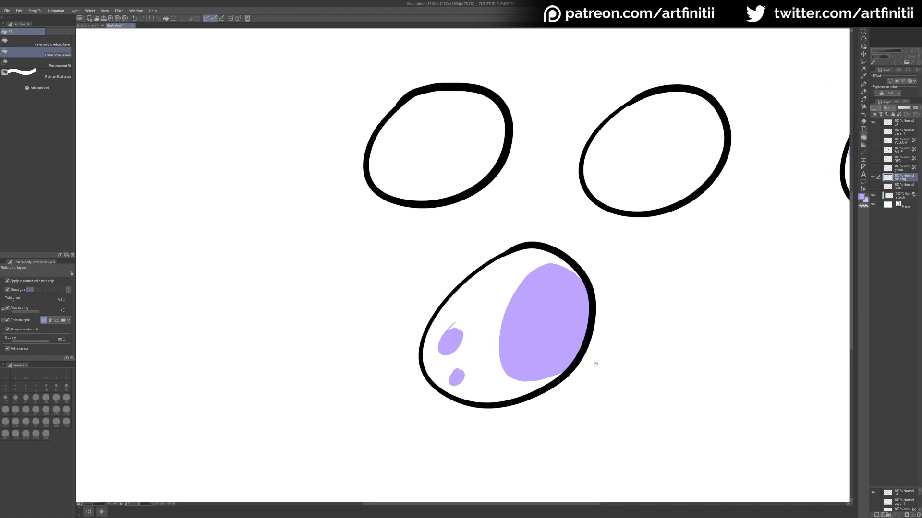
key("p")
mouse_move(670, 92)
left_mouse_down()
mouse_move(631, 157)
mouse_move(661, 119)
mouse_move(648, 169)
mouse_move(680, 135)
mouse_move(633, 202)
mouse_move(685, 189)
left_mouse_up()
key("g")
left_click(693, 179)
key("p")
left_click(686, 167)
Step: Draw a curved shadow with a rounded drop across the top of the upper-left oval and fill it light purple
left_click_drag(494, 195, 545, 216)
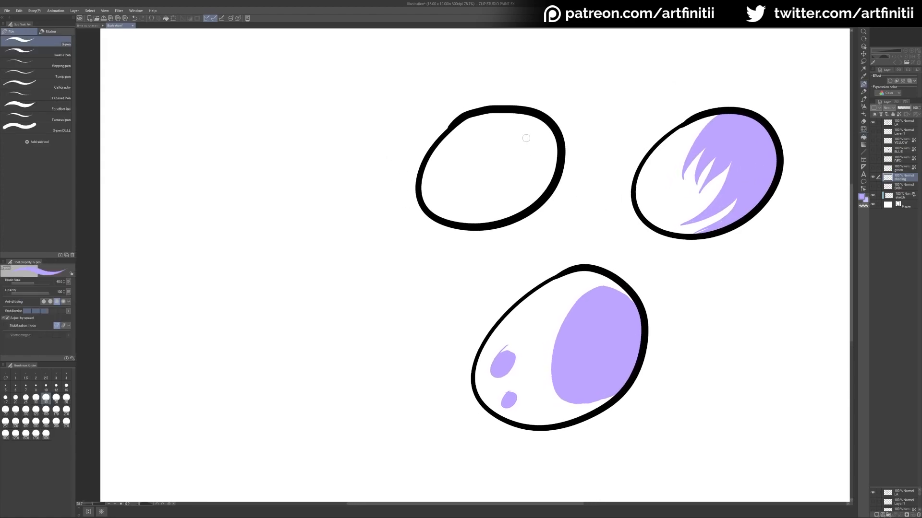
mouse_move(507, 131)
left_mouse_down()
mouse_move(472, 182)
mouse_move(501, 129)
left_mouse_up()
left_click_drag(425, 179, 550, 171)
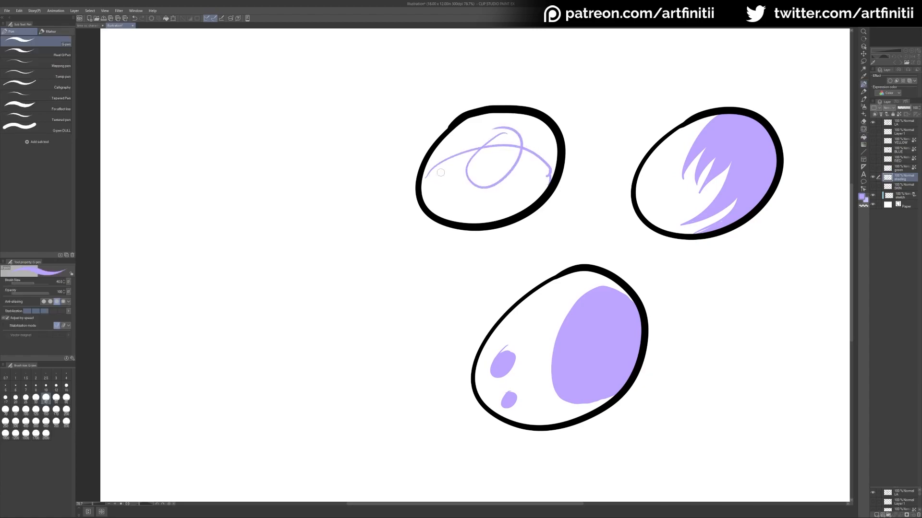
key("g")
left_click(534, 124)
left_click(521, 148)
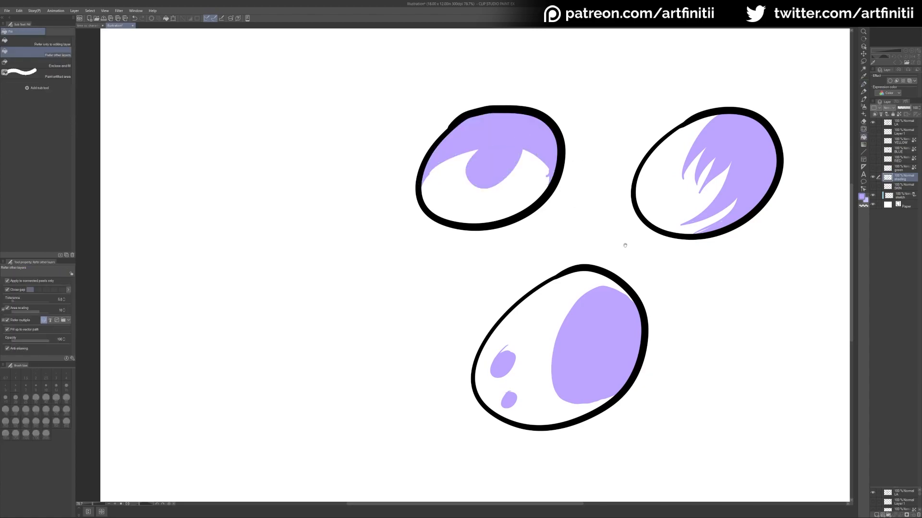
Step: Move the shading layer directly below the LA layer and show the RED, BLUE, YELLOW and SKIN layers
left_click_drag(624, 234, 598, 290)
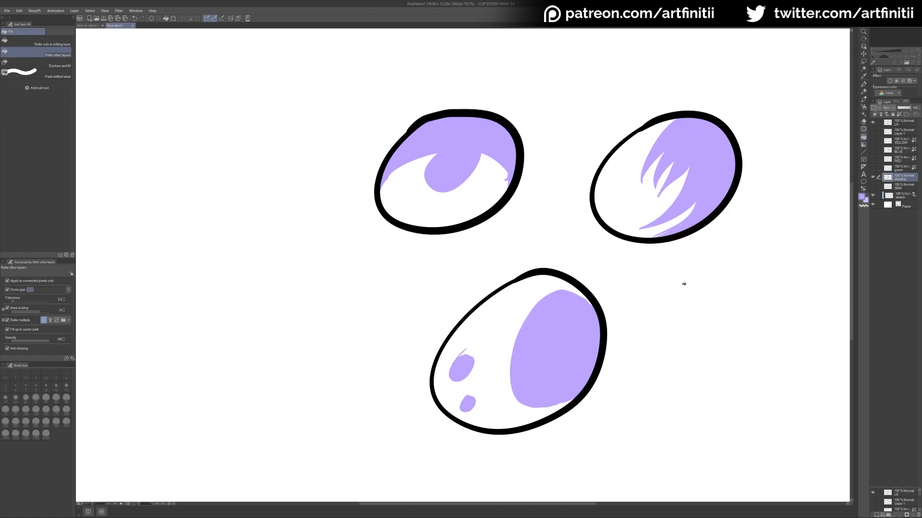
left_click_drag(889, 177, 898, 125)
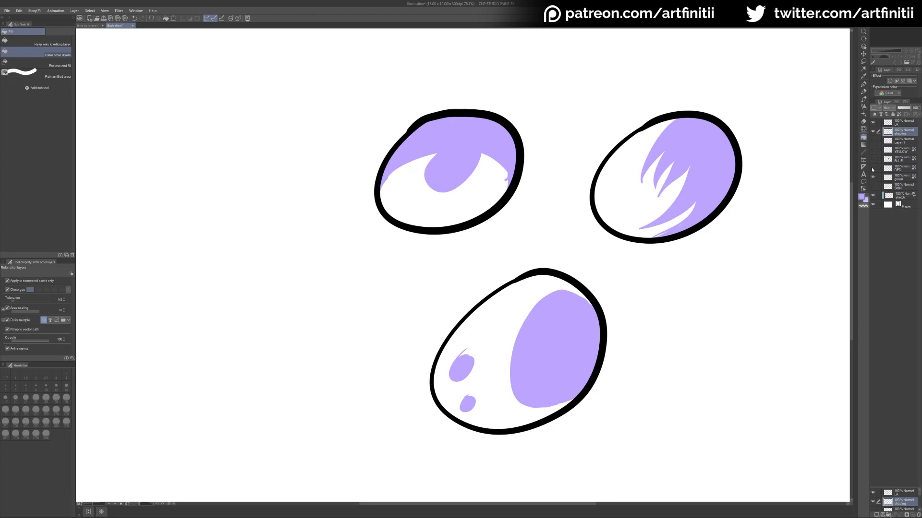
left_click(873, 168)
left_click(872, 159)
left_click(872, 150)
left_click(872, 187)
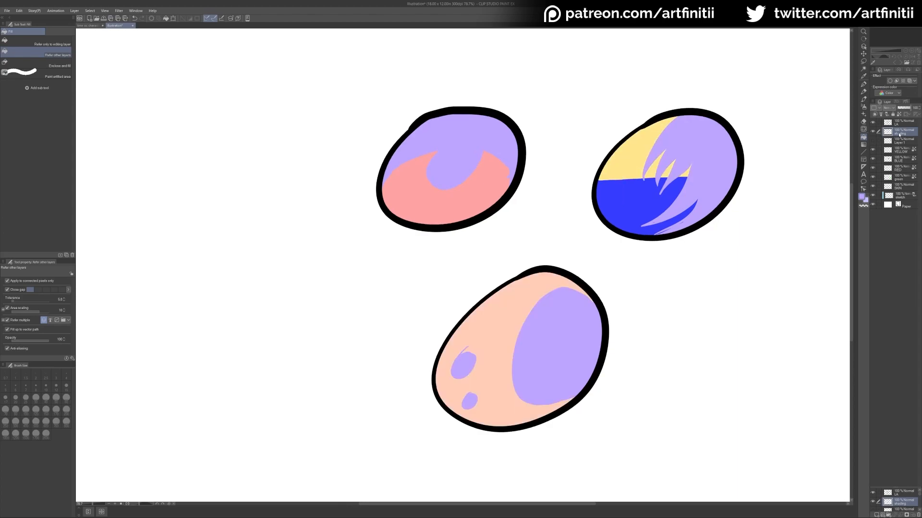
Step: Lock the transparent pixels of the shading layer
left_click(898, 114)
left_click_drag(771, 315, 500, 417)
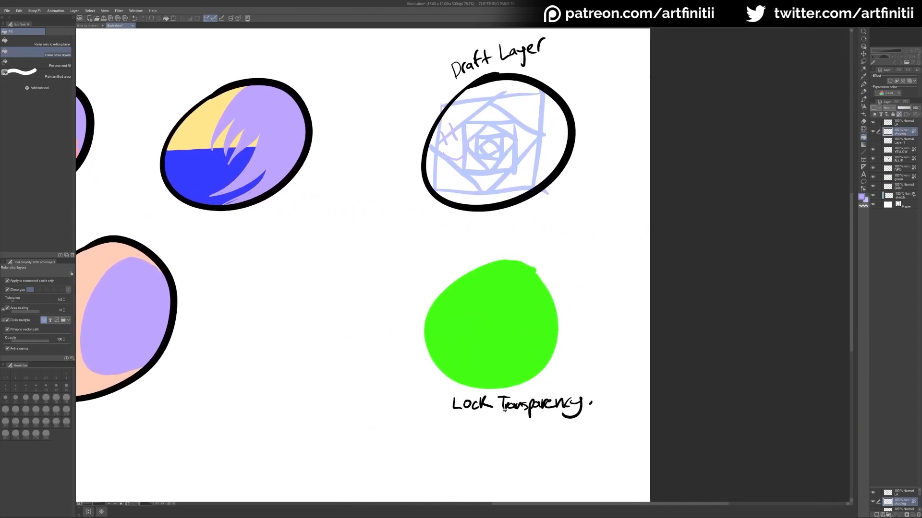
left_click_drag(486, 327, 610, 366)
Step: Sample the skin tone of the lower oval with the pen and darken it to a brown shading colour
key("p")
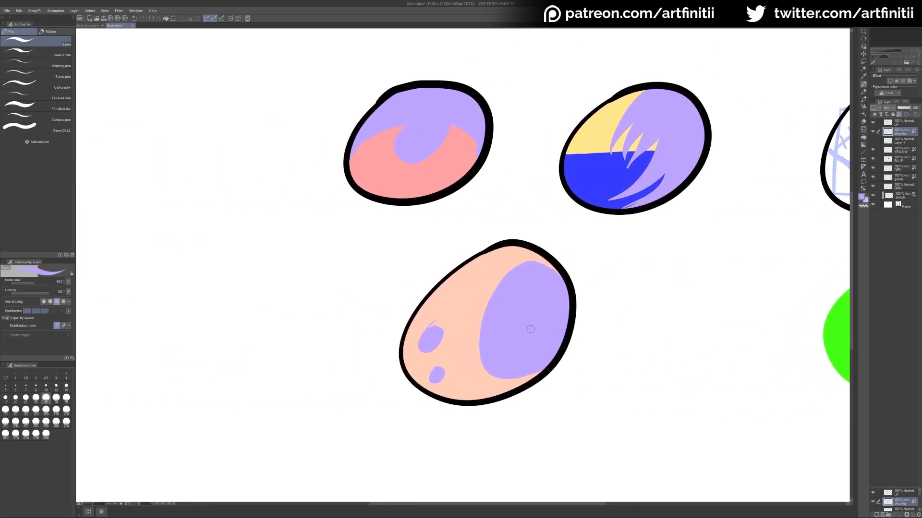
left_click(480, 305, "alt")
double_click(862, 197)
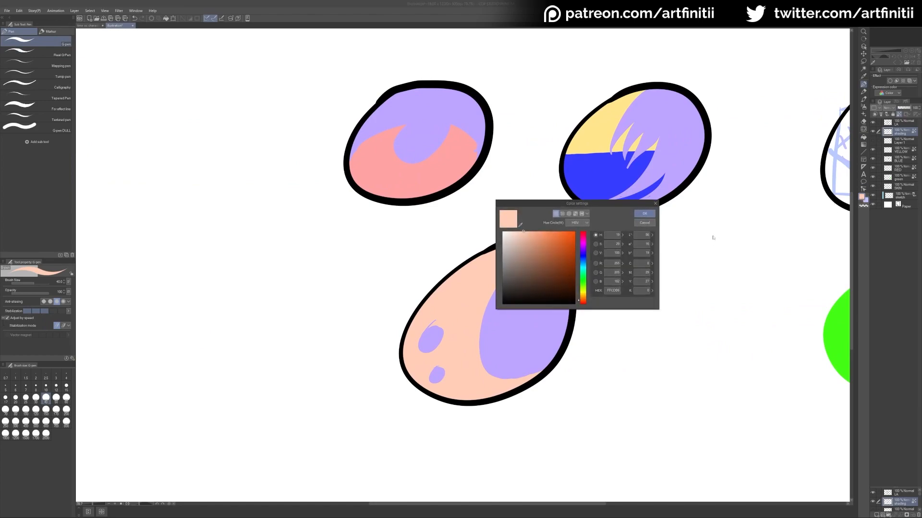
left_click(644, 213)
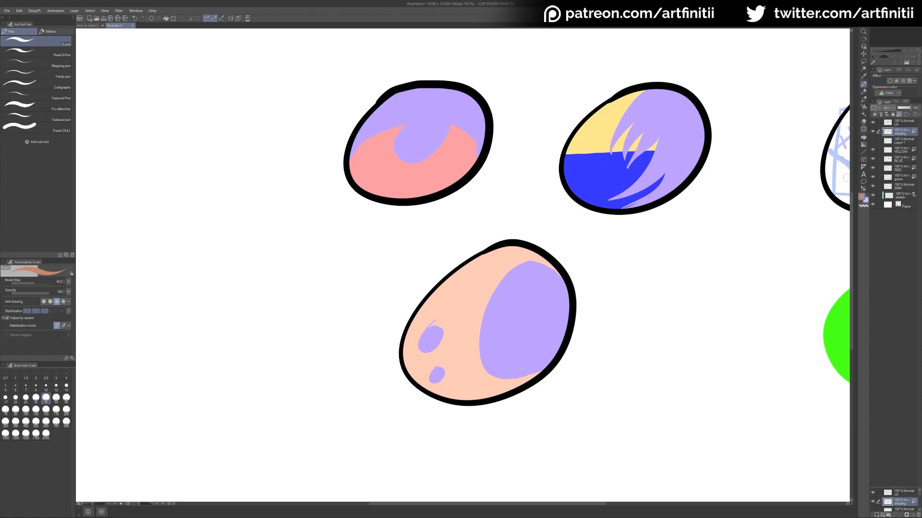
Step: Create a selection from the SKIN layer's painted area and make the shading layer active
left_click(889, 188)
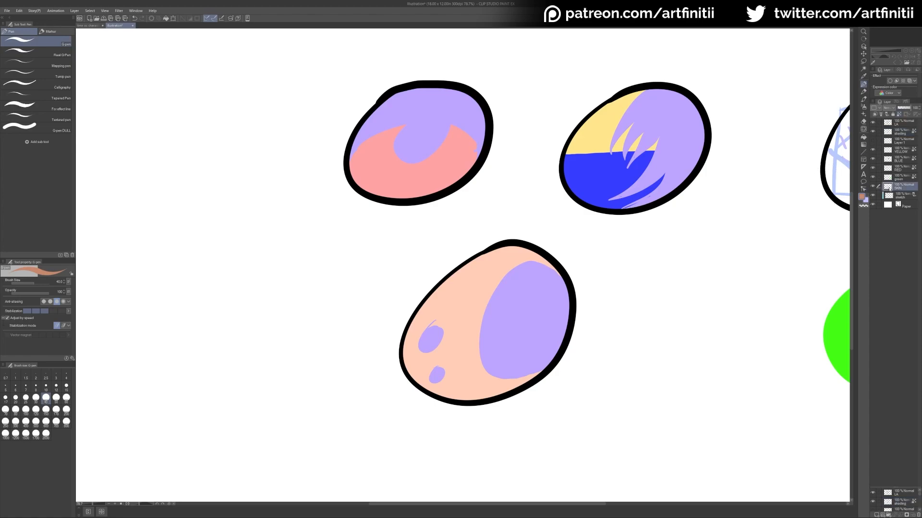
left_click(888, 189, "ctrl")
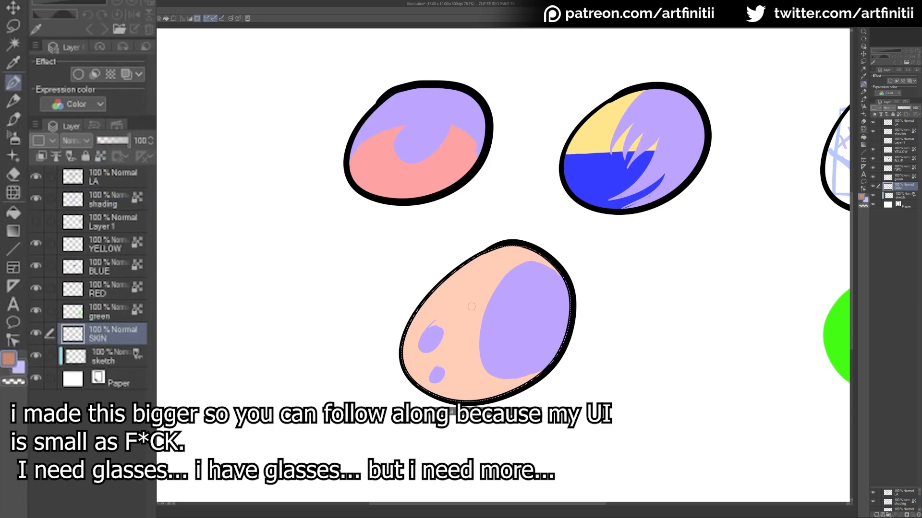
left_click(902, 133)
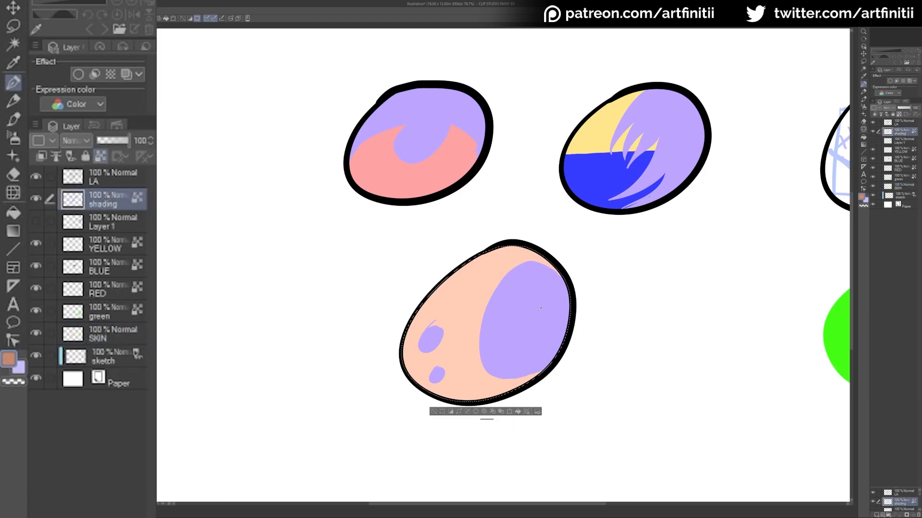
Step: Try several ways of filling the lower oval's purple shadows with brown, including the Fill tool, and undo each fill
key("alt+Delete")
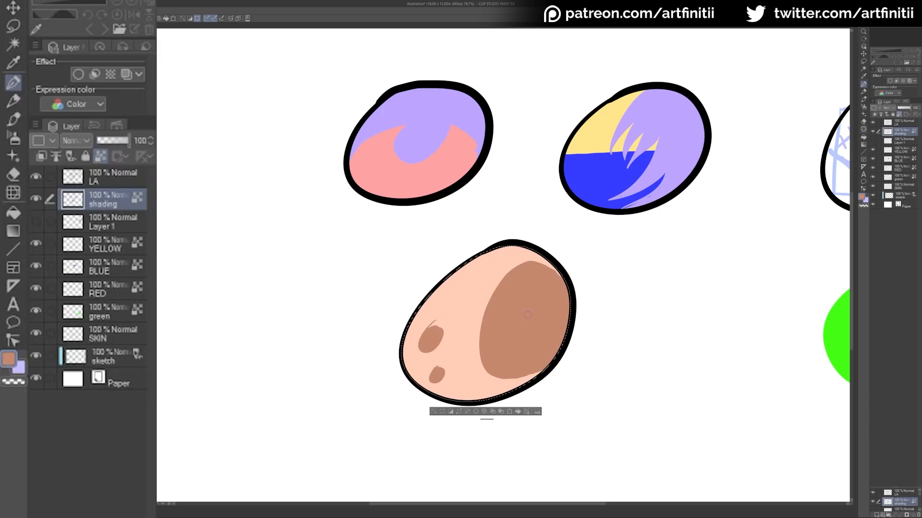
key("ctrl+z")
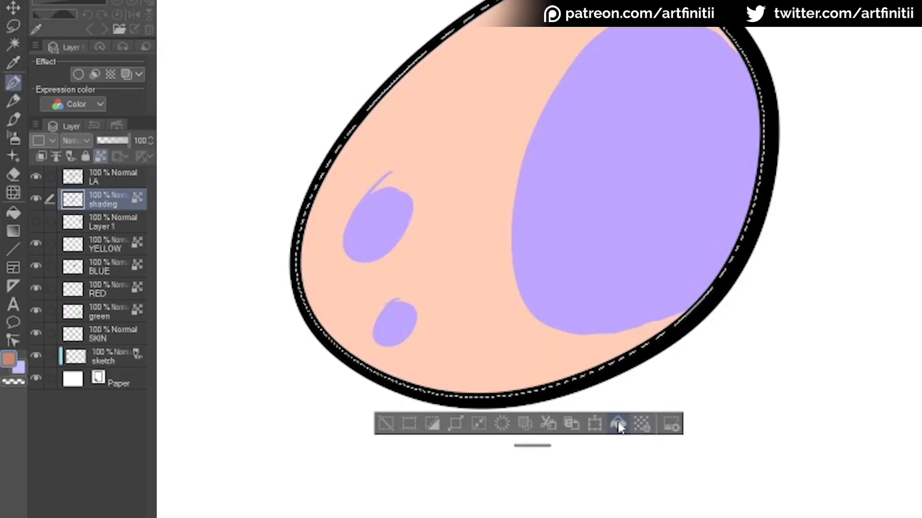
left_click(518, 412)
key("ctrl+z")
key("g")
left_click(528, 323)
left_click(430, 334)
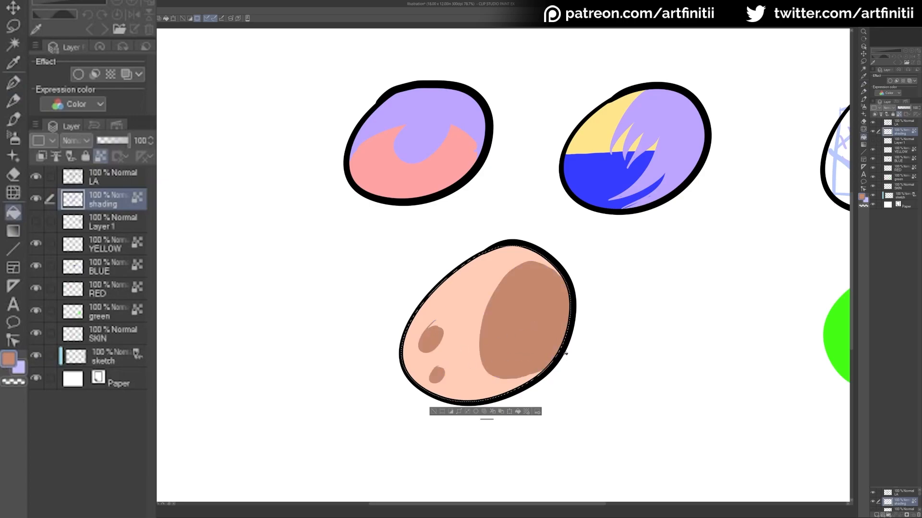
key("ctrl+z")
key("ctrl+z")
key("ctrl+z")
Step: Fill the lower oval's purple shadows with brown within the selection and clear the selection
key("p")
left_click(518, 412)
key("ctrl+d")
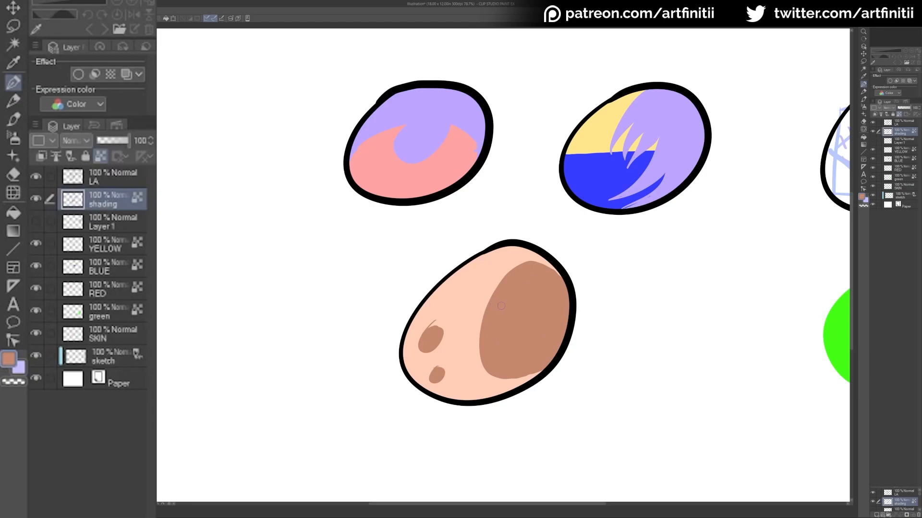
mouse_move(508, 305)
left_mouse_down()
mouse_move(522, 305)
mouse_move(513, 308)
left_mouse_up()
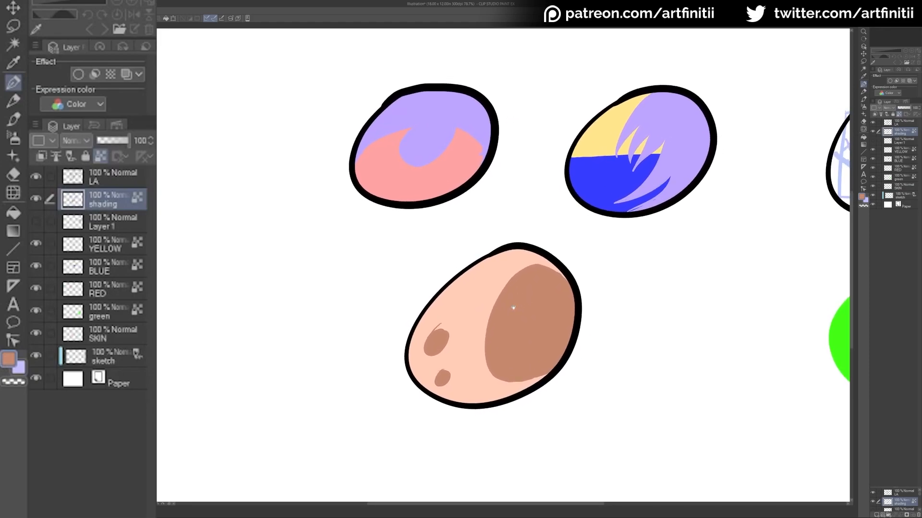
left_click(36, 198)
left_click(36, 199)
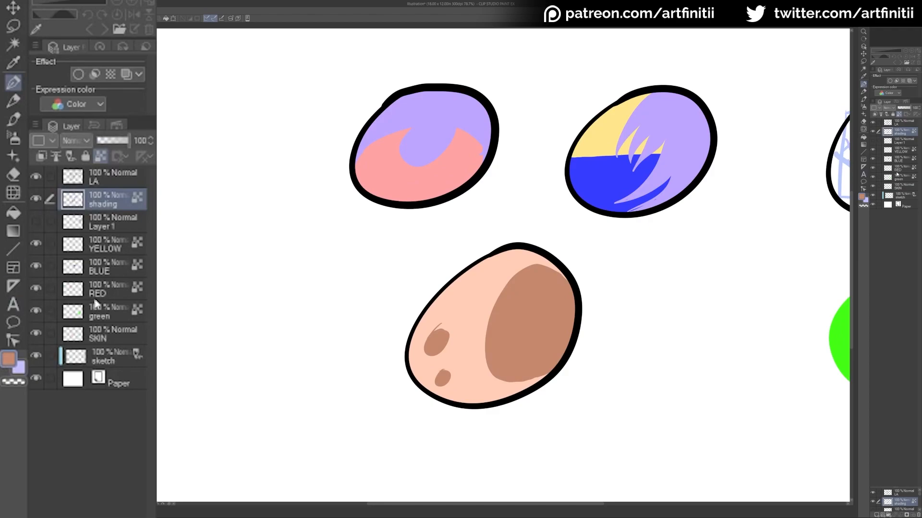
Step: Select the BLUE layer's painted area, return to the shading layer and choose a darker shade of the flat blue
left_click(74, 272)
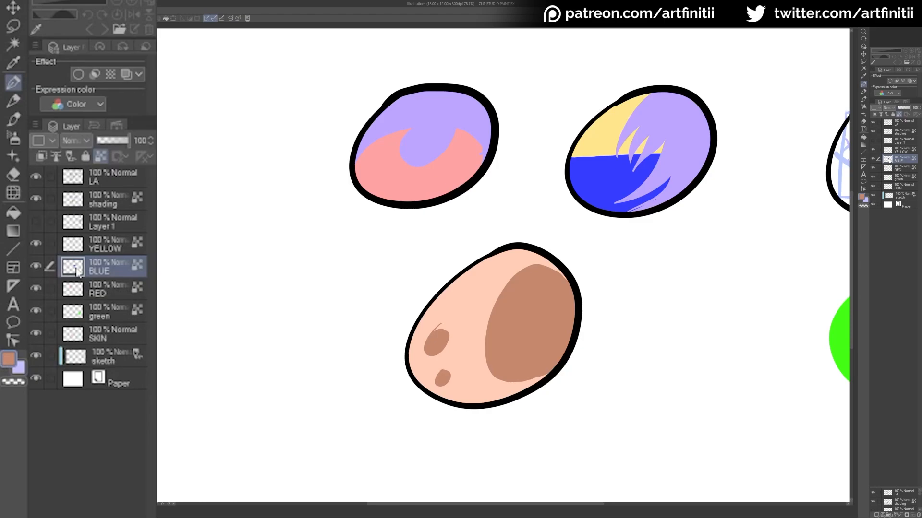
left_click(76, 272, "ctrl")
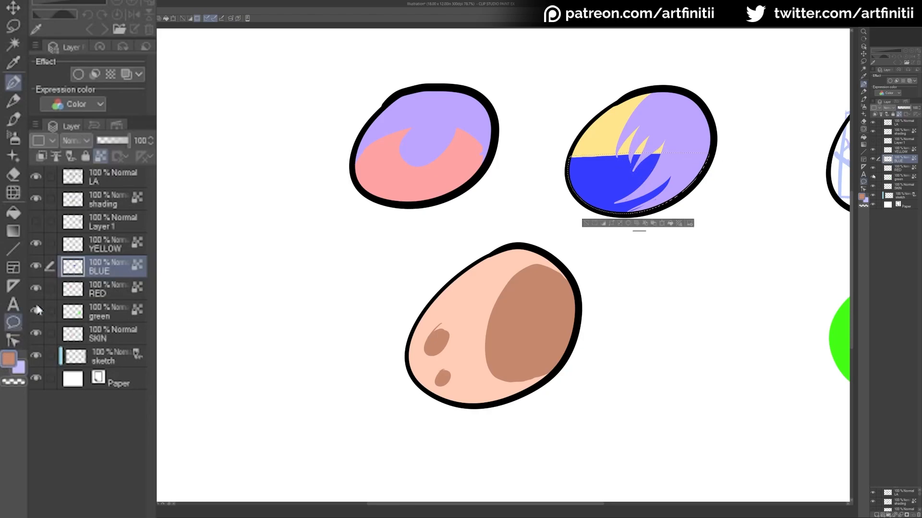
left_click(72, 206)
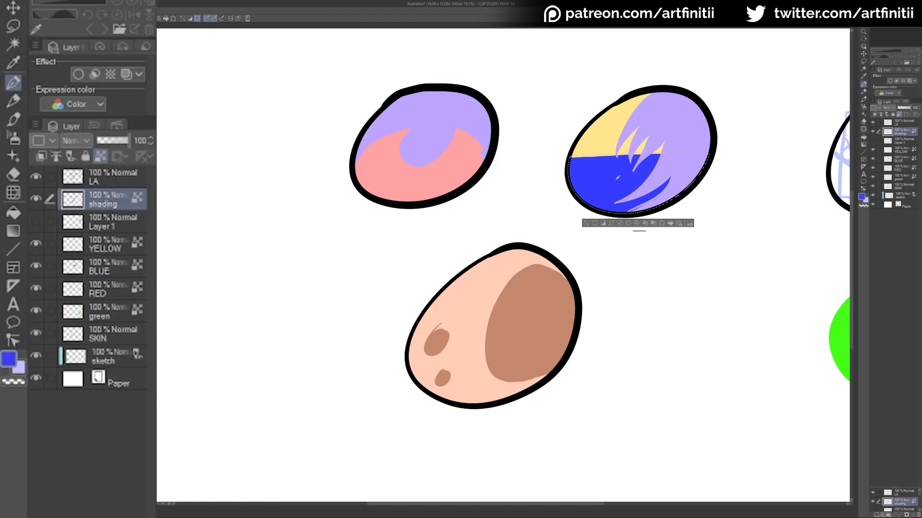
double_click(9, 361)
left_click_drag(561, 236, 576, 253)
left_click(643, 214)
left_click_drag(801, 175, 757, 180)
Step: Try filling the blue area's selection with dark blue with the shading layer's transparent pixels unlocked, undo it and restore the lock
left_click(100, 156)
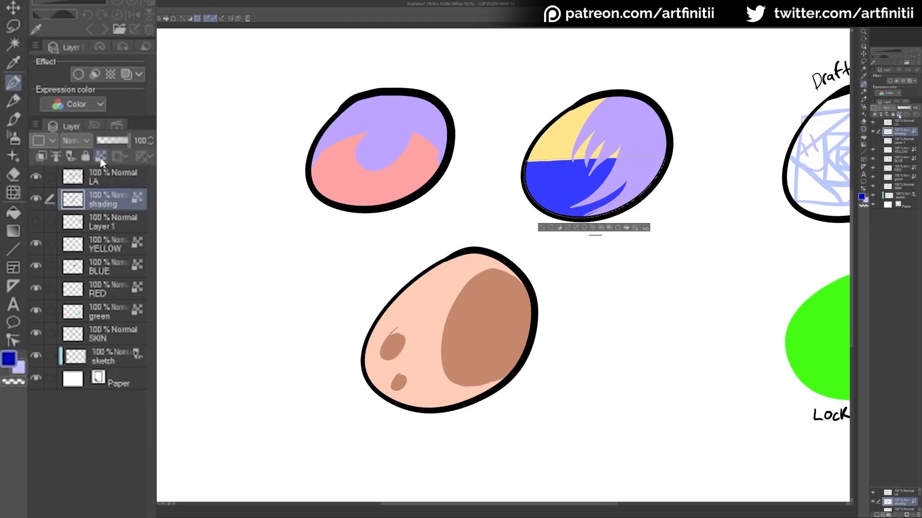
key("alt+Delete")
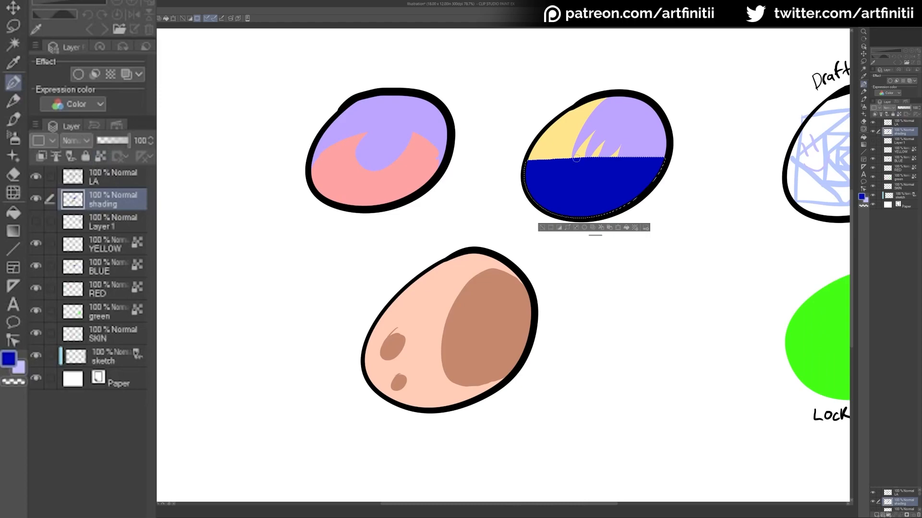
key("ctrl+z")
left_click(100, 157)
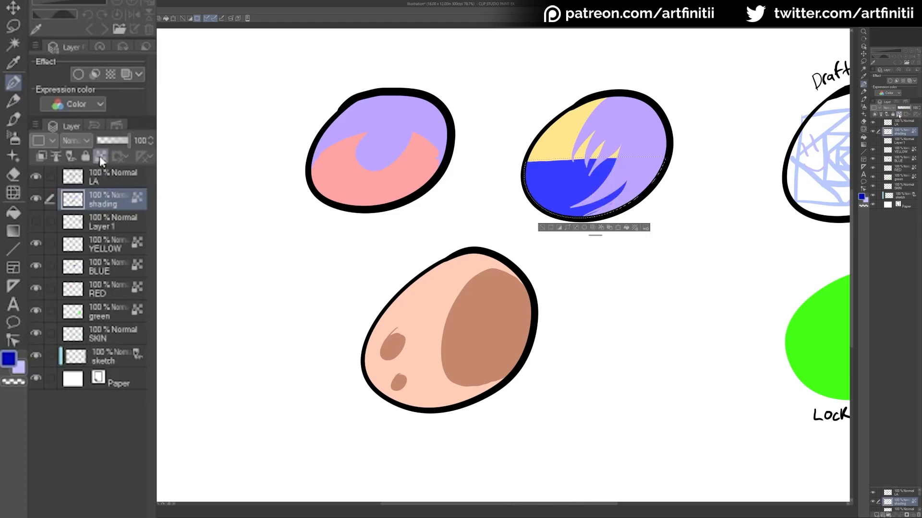
Step: Fill the purple shadow over the blue area with dark blue and clear the selection
key("alt+Delete")
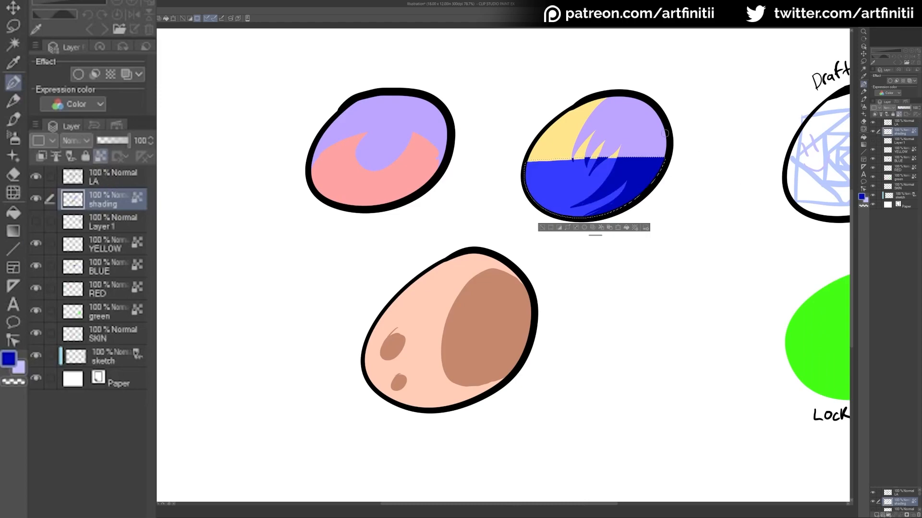
key("ctrl+d")
left_click_drag(634, 198, 644, 206)
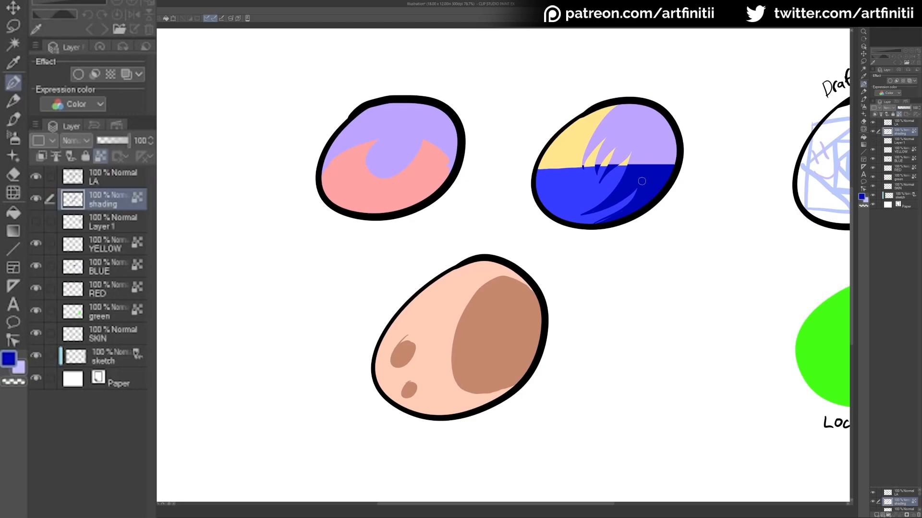
Step: Sample the flat yellow, select the YELLOW layer's painted area and return to the shading layer
left_click(571, 150, "alt")
left_click(78, 248)
left_click(79, 247, "ctrl")
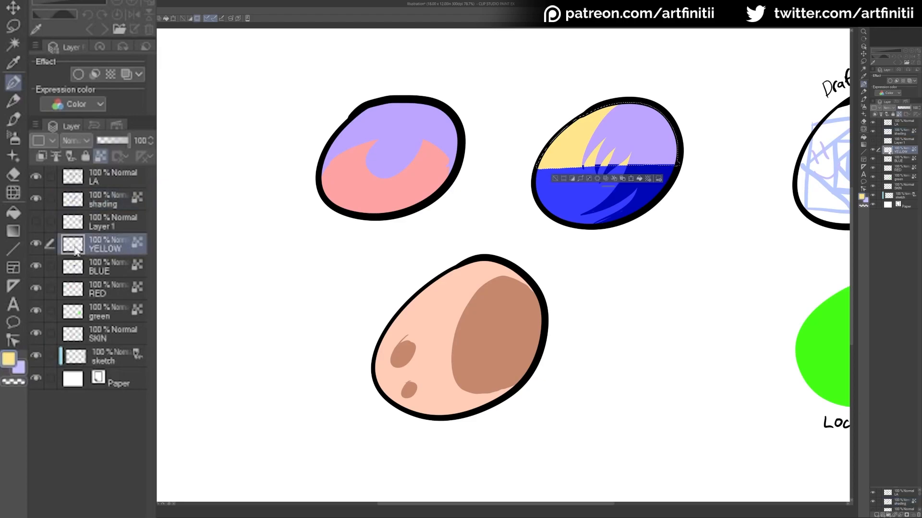
left_click(70, 207)
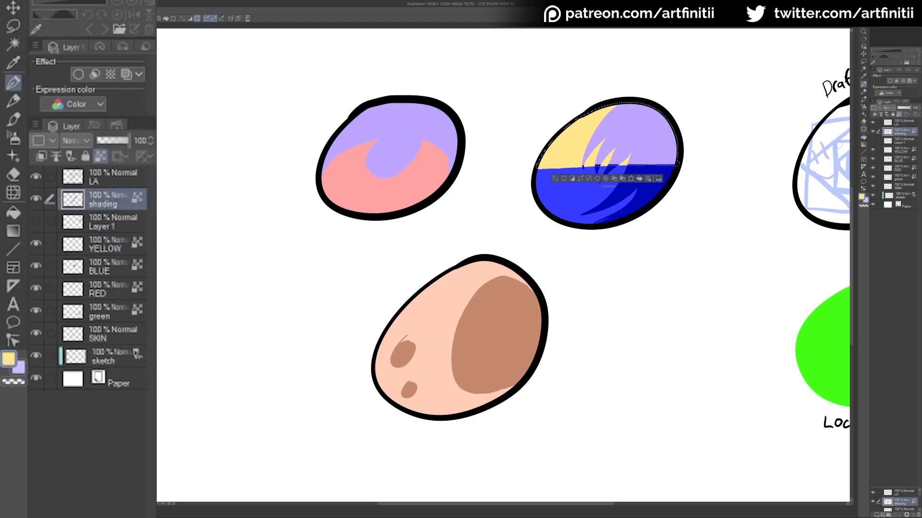
Step: Darken the sampled yellow to a dark gold, fill the purple shadow over the yellow area and clear the selection
left_click(8, 359)
left_click_drag(540, 235, 556, 252)
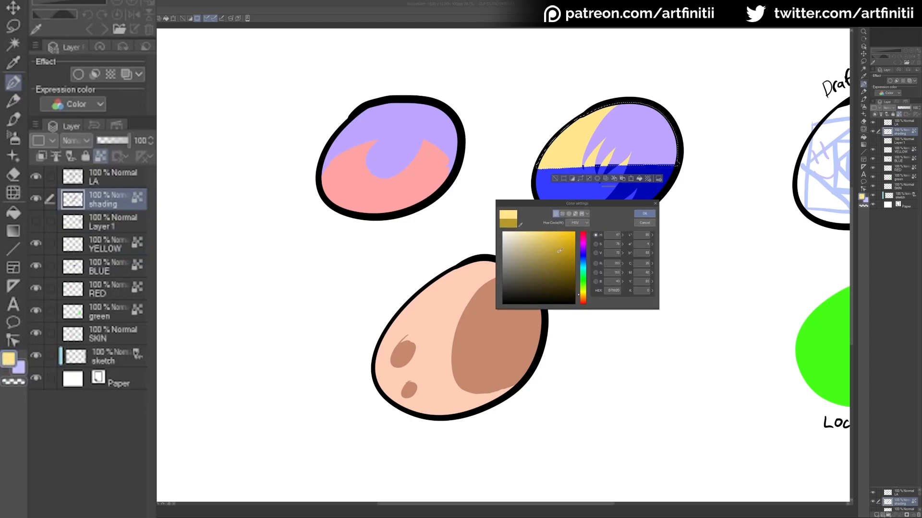
left_click(644, 213)
key("alt+Delete")
key("ctrl+d")
left_click_drag(532, 216, 577, 217)
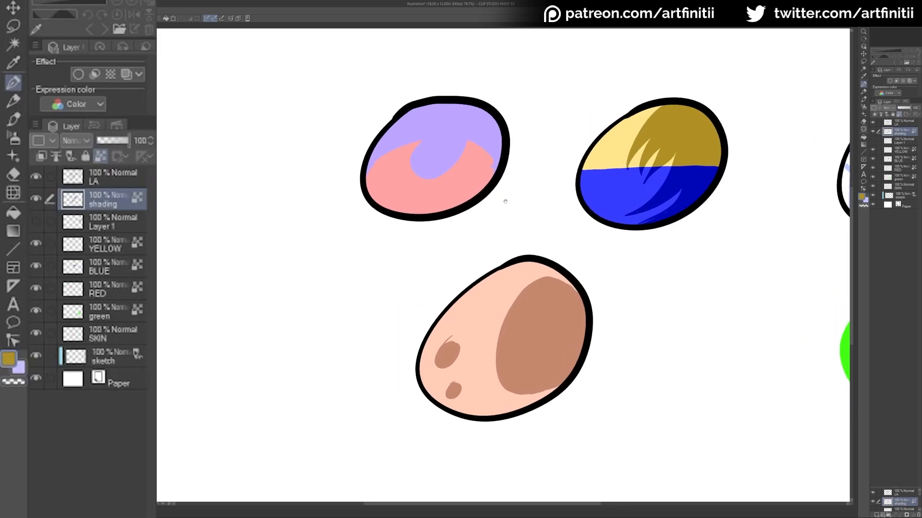
Step: Sample the light red of the upper-left oval, select the RED layer's painted area and return to the shading layer
left_click_drag(494, 202, 525, 203)
left_click(491, 183, "alt")
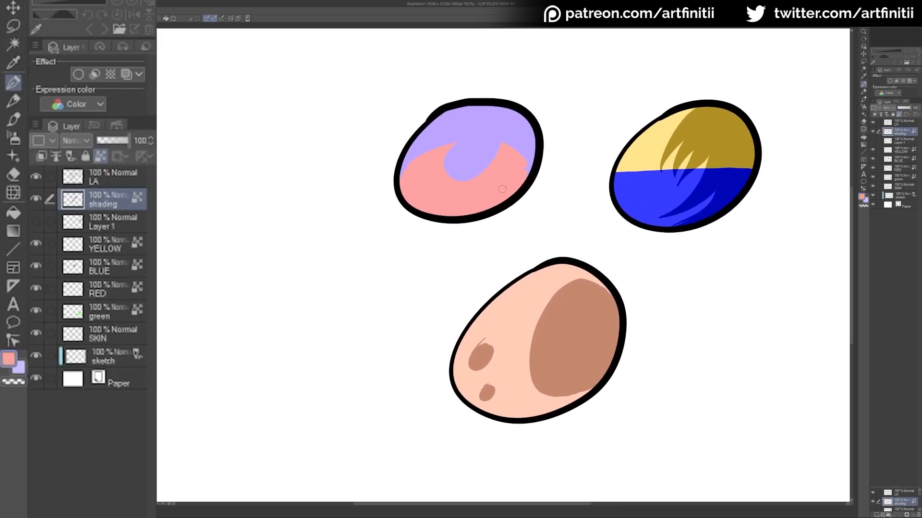
left_click(80, 293)
left_click(78, 294, "ctrl")
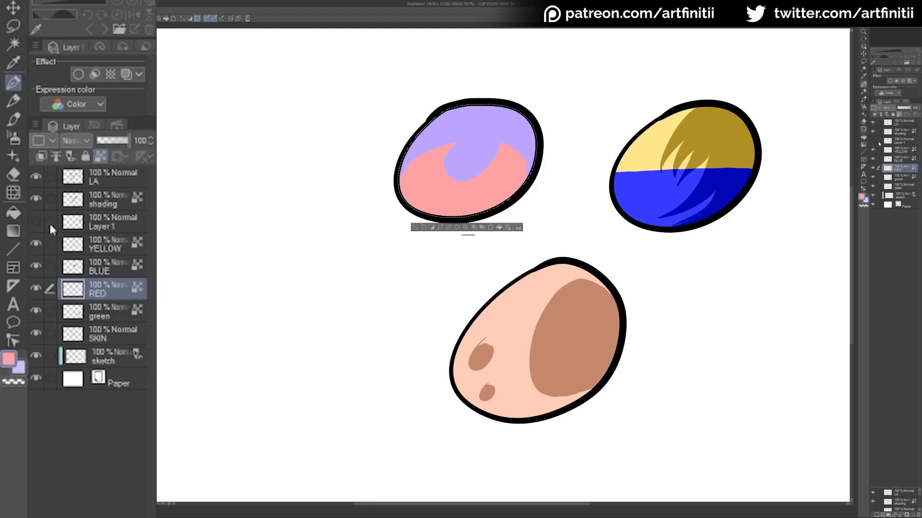
left_click(72, 204)
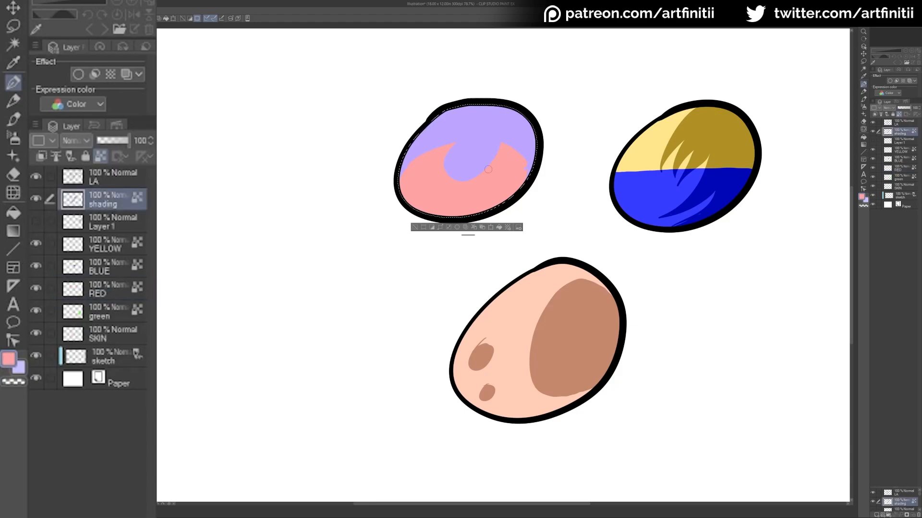
Step: Darken the sampled light red to a dark red, fill the upper-left oval's purple shadow with it and clear the selection
left_click(8, 359)
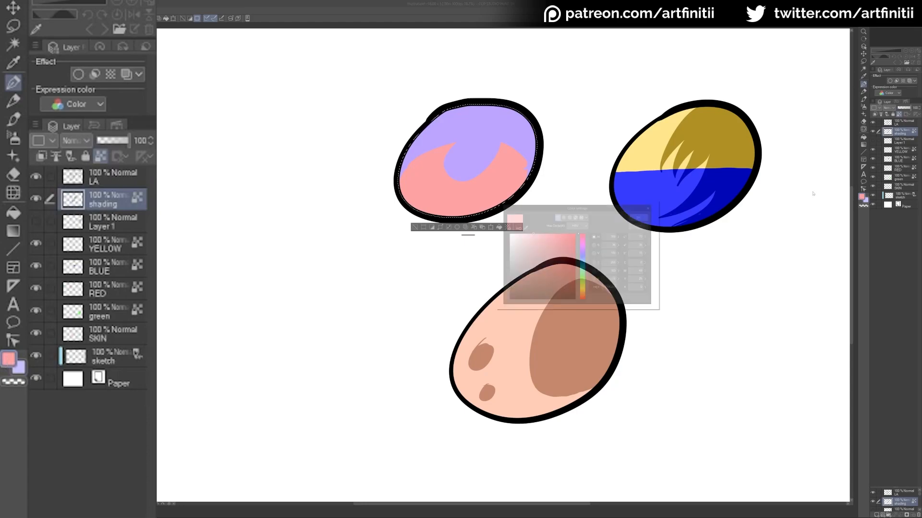
left_click_drag(546, 233, 565, 264)
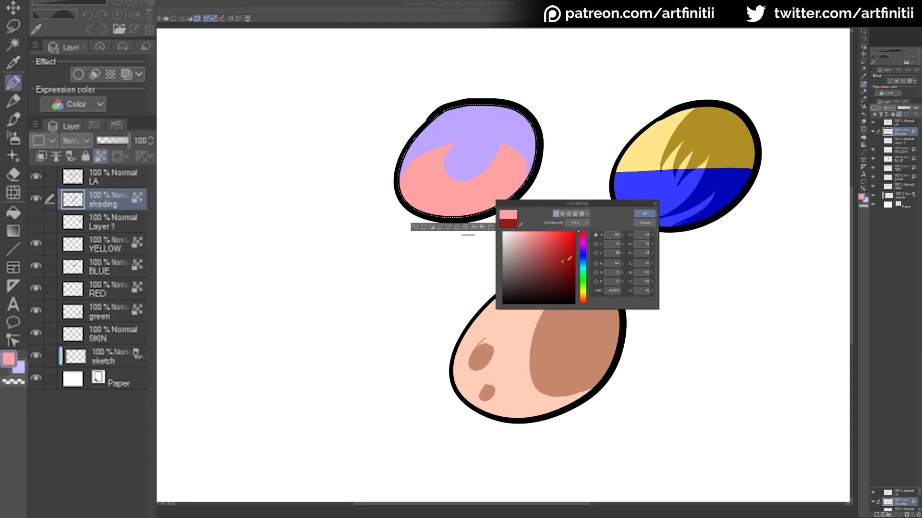
left_click(644, 213)
key("alt+Delete")
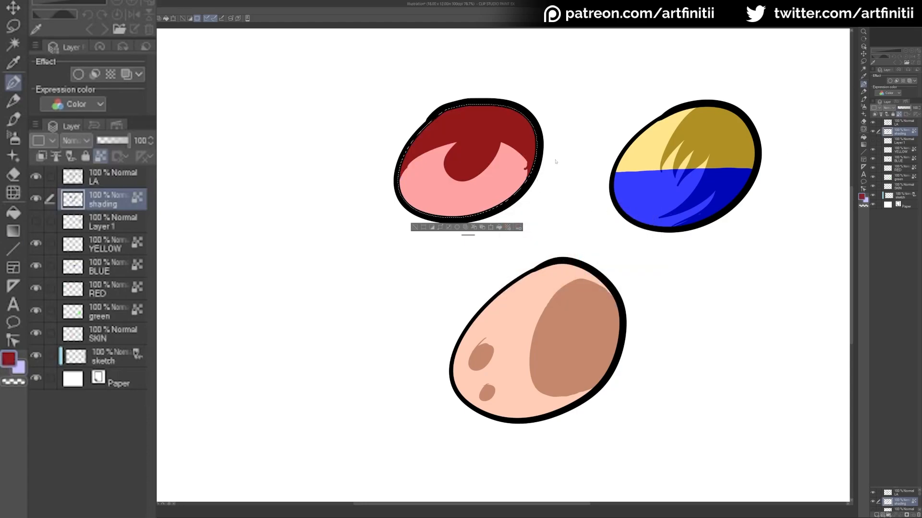
key("ctrl+d")
left_click_drag(556, 161, 518, 158)
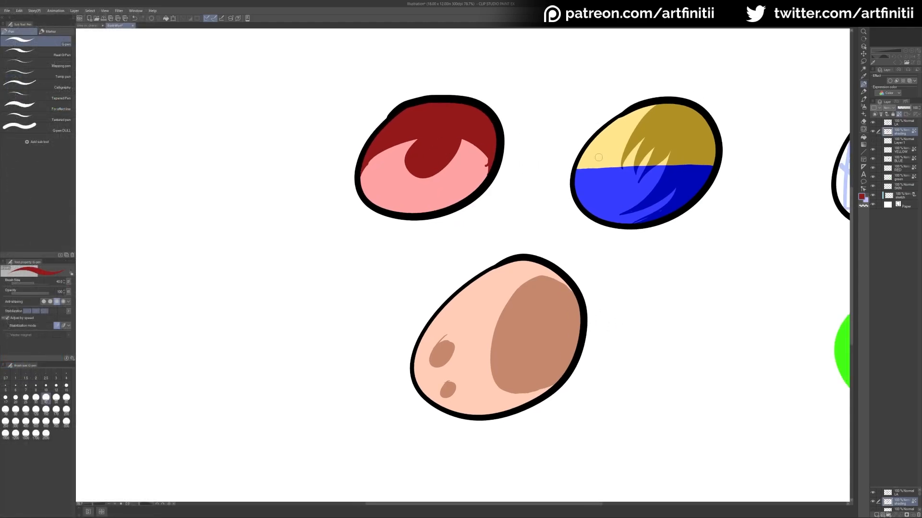
left_click_drag(572, 313, 551, 311)
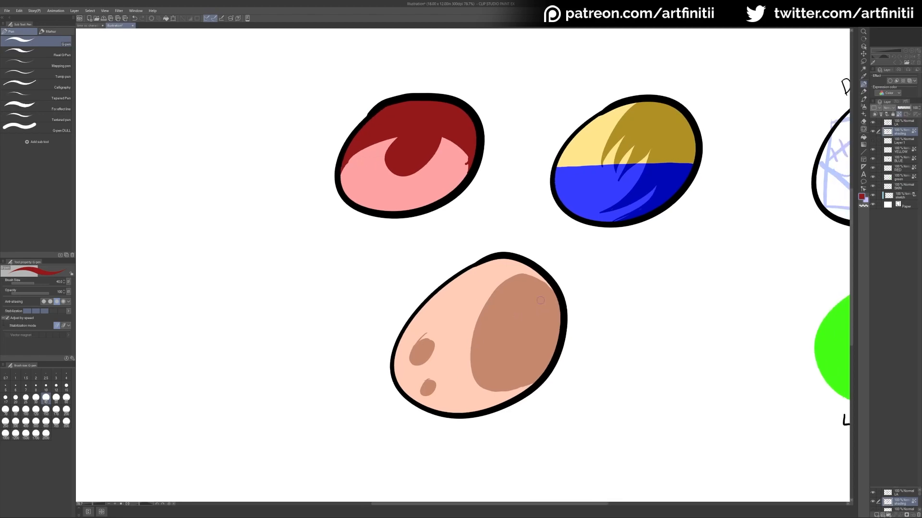
left_click(873, 132)
left_click(872, 132)
Step: Add a new layer directly above the shading layer and name it highlights
key("ctrl+space")
left_click_drag(848, 297, 844, 306)
left_click(876, 515)
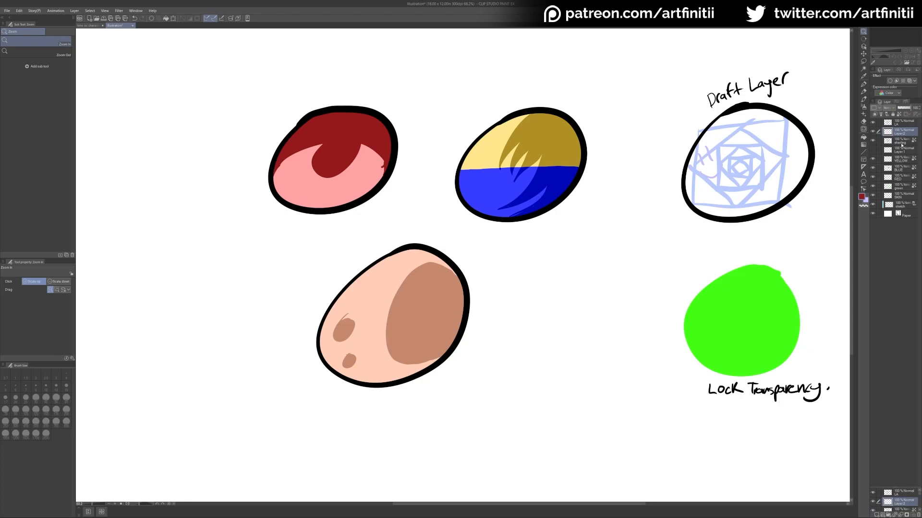
double_click(897, 134)
key("Return")
Step: Set the drawing colour to light pink and paint a small highlight spot on each of the outlined coloured ovals
double_click(862, 196)
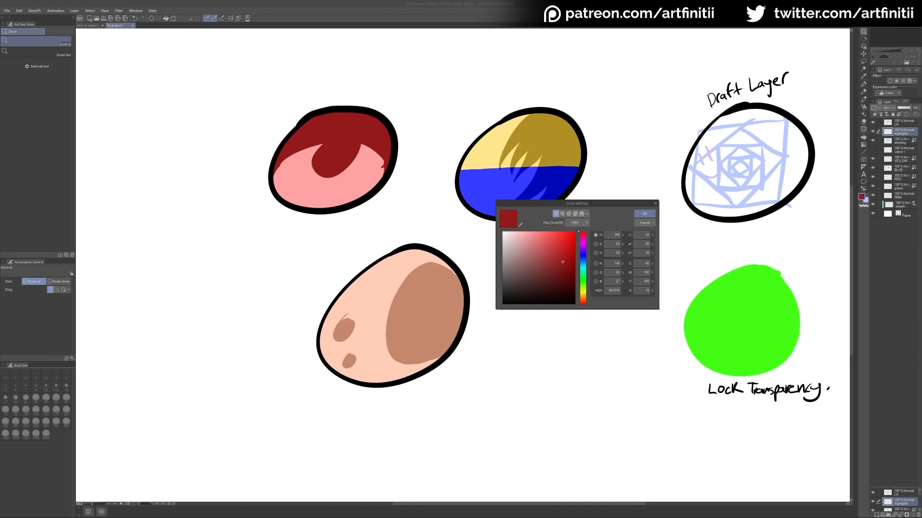
left_click(585, 258)
left_click_drag(542, 253, 519, 231)
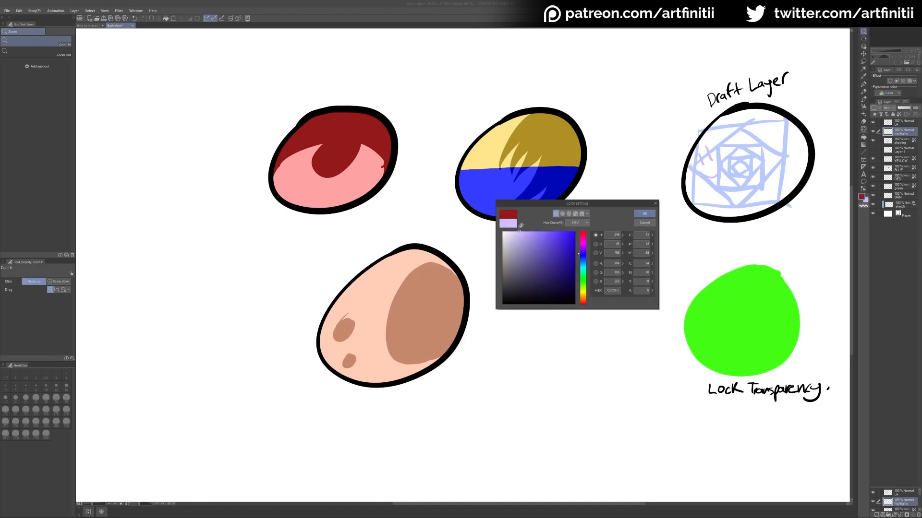
left_click(585, 234)
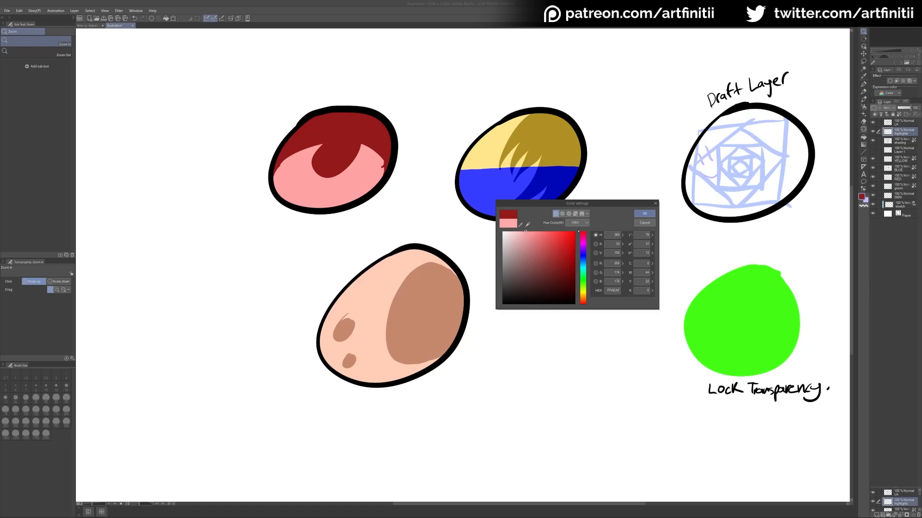
left_click(644, 214)
key("p")
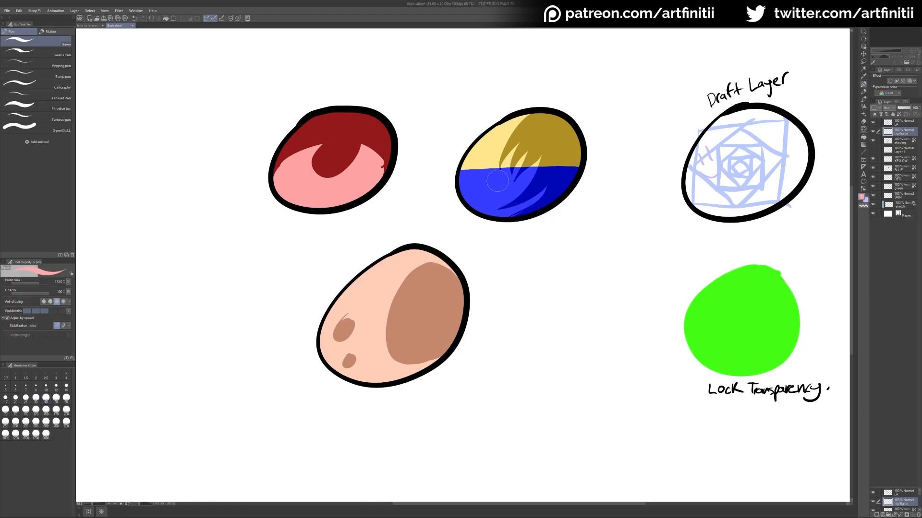
left_click_drag(382, 279, 370, 287)
left_click_drag(481, 185, 477, 196)
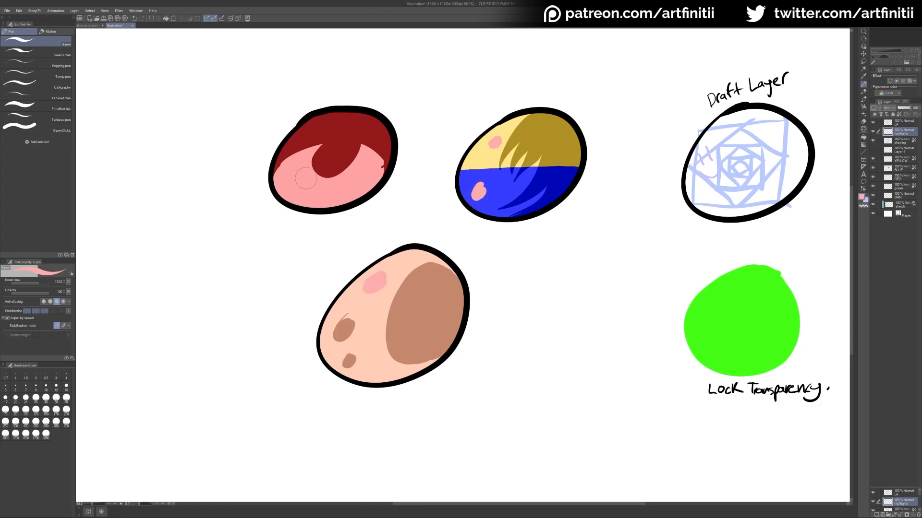
Step: Lock the transparent pixels of the highlights layer and repaint the spot on the red oval in a paler pink
left_click_drag(580, 346, 667, 362)
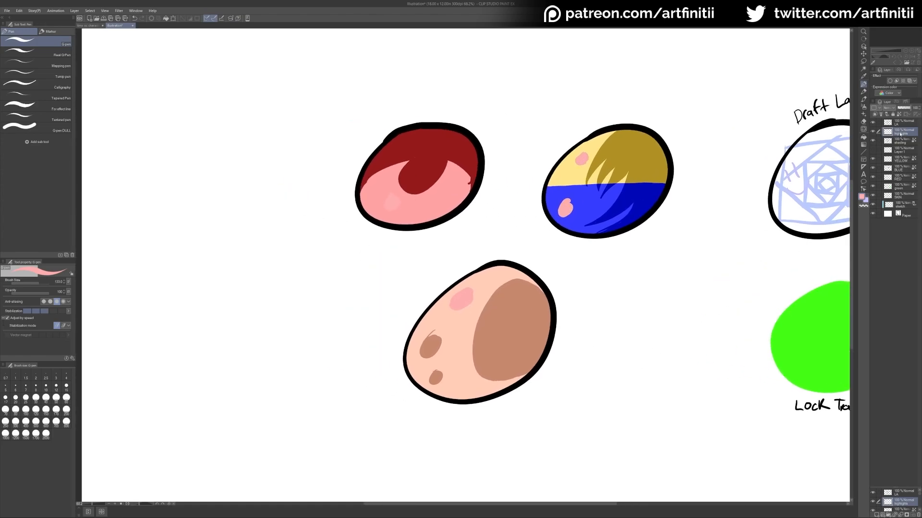
left_click(899, 115)
left_click(862, 198)
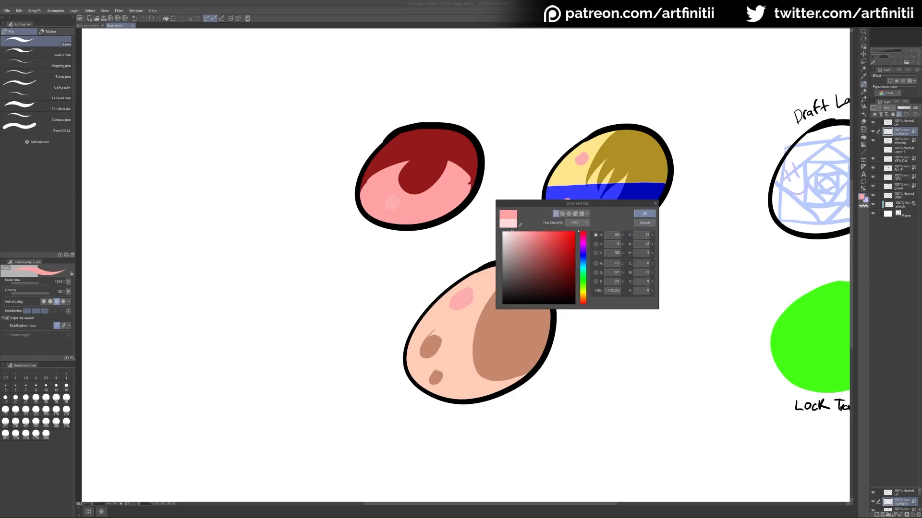
left_click(645, 214)
left_click_drag(380, 202, 388, 216, "ctrl+alt")
left_click(388, 215)
Step: Sample the blue of the two-coloured oval, lighten it to a pale blue and repaint the spot on the blue area
left_click(593, 211, "alt")
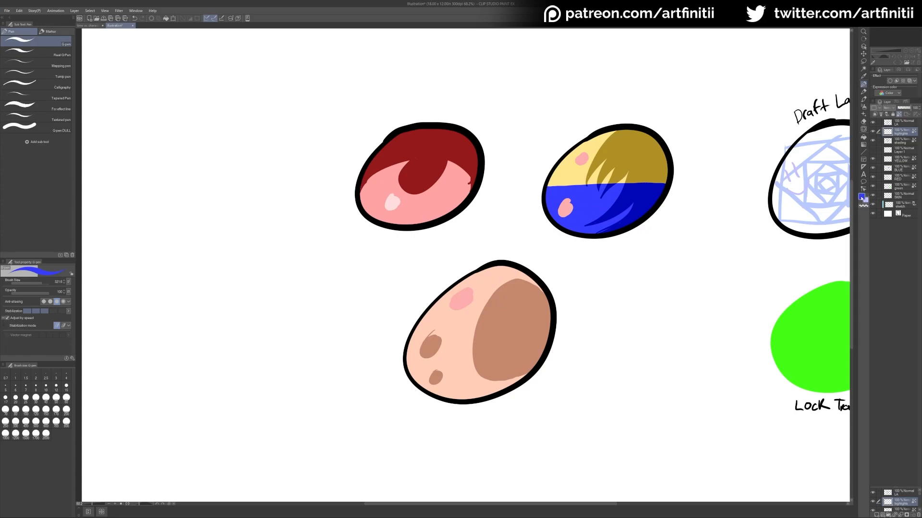
left_click(862, 197)
left_click(527, 231)
left_click(644, 215)
left_click(566, 207)
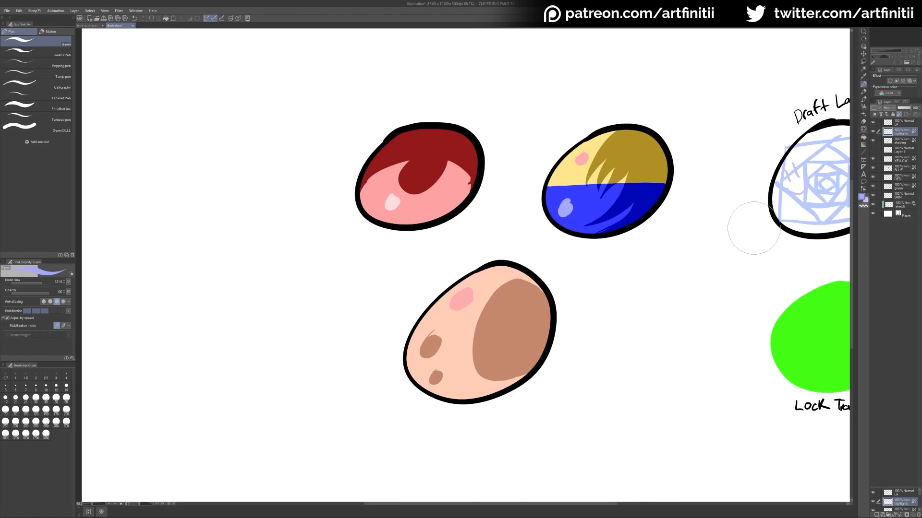
Step: Sample the light yellow, lighten it to a pale cream and repaint the spot on the yellow area
left_click(582, 175, "alt")
left_click(862, 197)
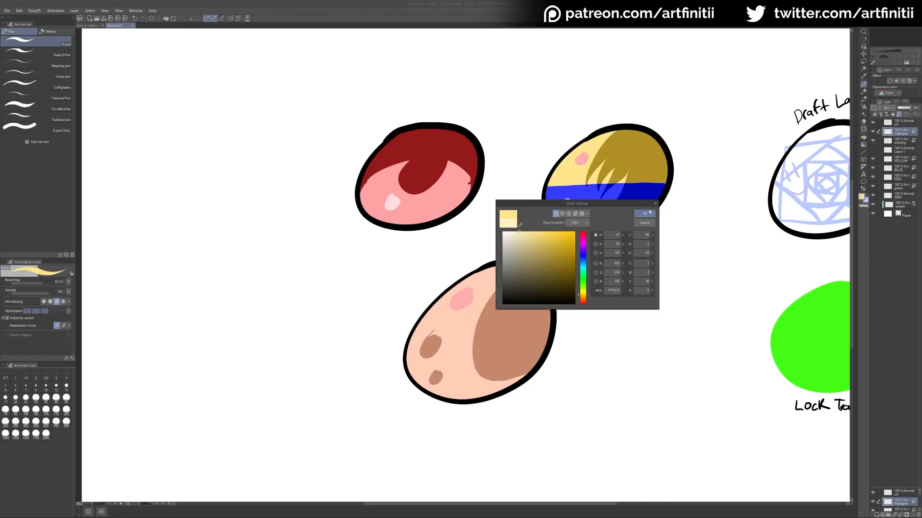
left_click(648, 213)
left_click(582, 159)
Step: Sample the skin tone of the lower oval, lighten it and repaint that oval's highlight spot
left_click(514, 273, "alt")
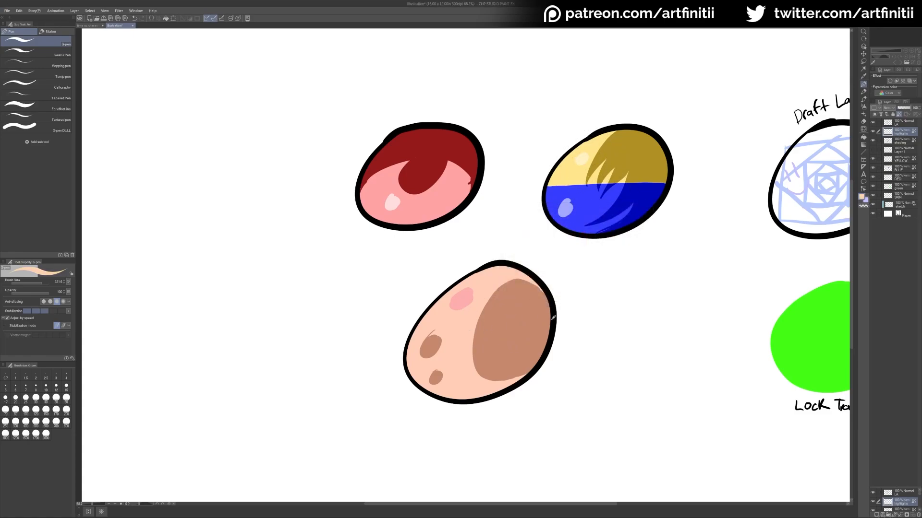
left_click(862, 198)
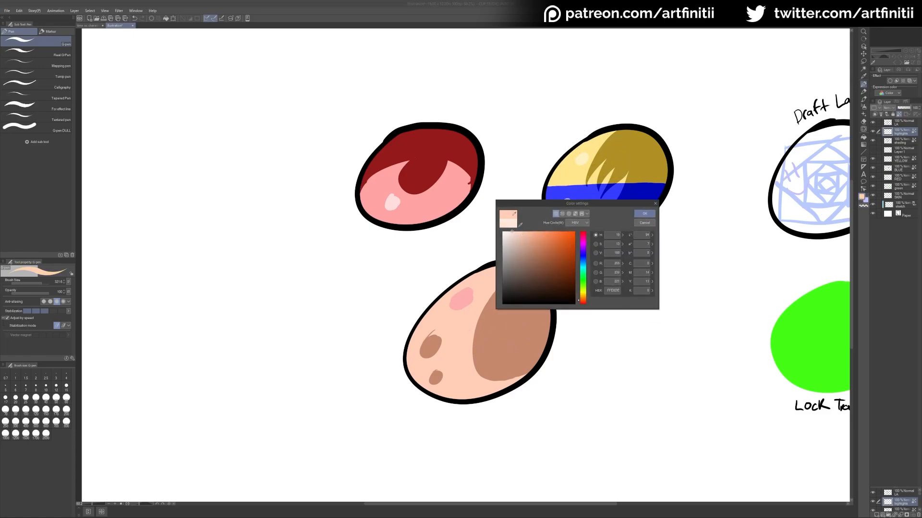
left_click(640, 214)
left_click_drag(453, 288, 465, 300)
Step: Toggle the visibility of the shading and highlights layers to check what each one holds
mouse_move(640, 345)
left_mouse_down()
mouse_move(558, 342)
mouse_move(607, 337)
left_mouse_up()
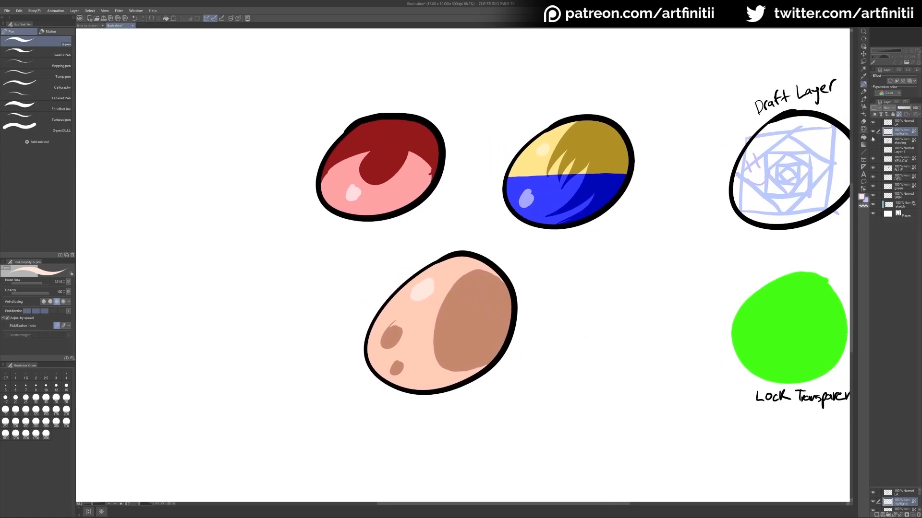
left_click(872, 139)
left_click(872, 131)
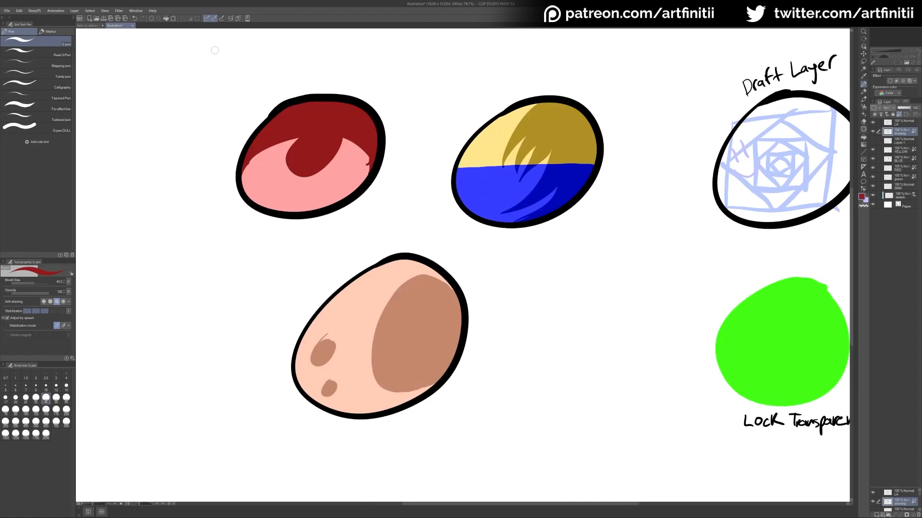
Step: Switch to the character sheet document and select its shading layer
left_click(91, 25)
key("ctrl+space")
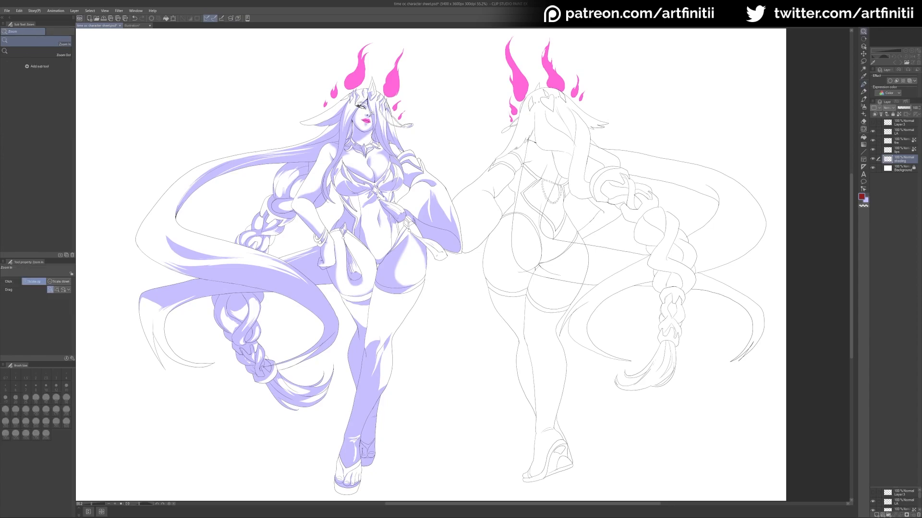
left_click_drag(367, 110, 414, 115)
left_click_drag(367, 167, 391, 182)
left_click_drag(434, 293, 445, 243)
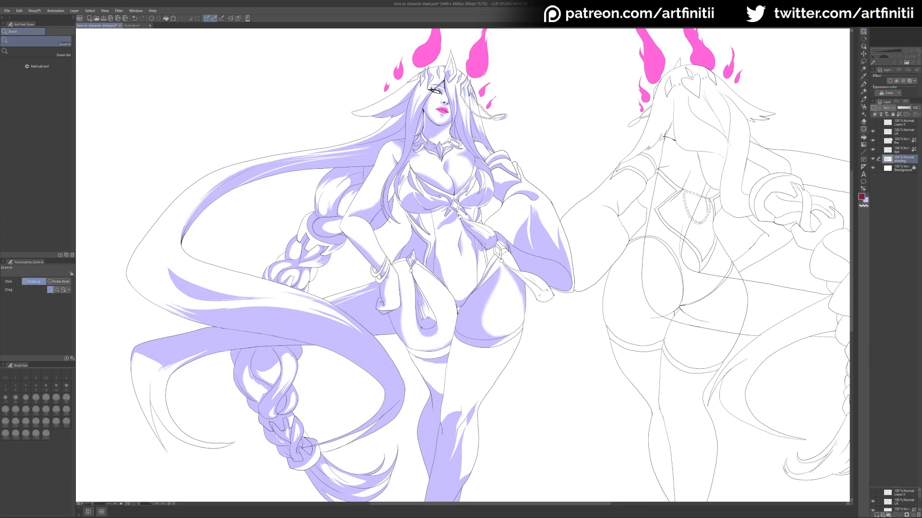
left_click(886, 152)
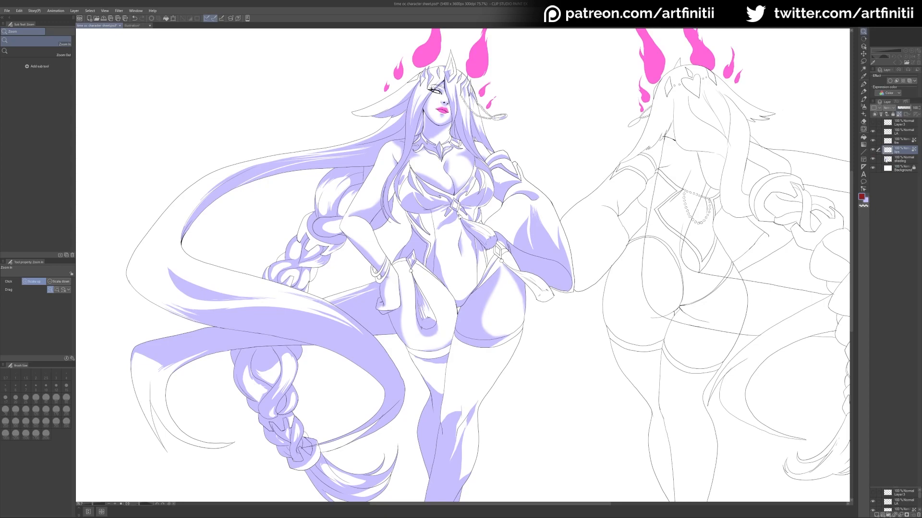
left_click(887, 159)
Step: Toggle the visibility of the character sheet's shading layer to compare the line art with and without shadows
left_click(872, 159)
left_click(872, 159)
left_click(873, 159)
left_click(873, 158)
left_click(872, 159)
left_click(873, 159)
left_click_drag(510, 158, 479, 164)
left_click_drag(543, 191, 526, 190)
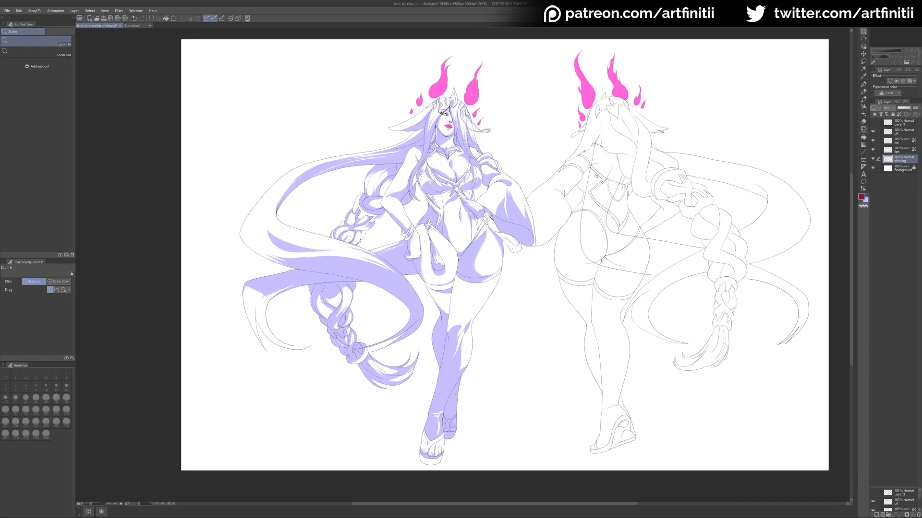
Step: Examine the purple shading on the back figure and up close on the front figure's chest and face
left_click_drag(590, 178, 608, 171)
left_click_drag(629, 137, 534, 132)
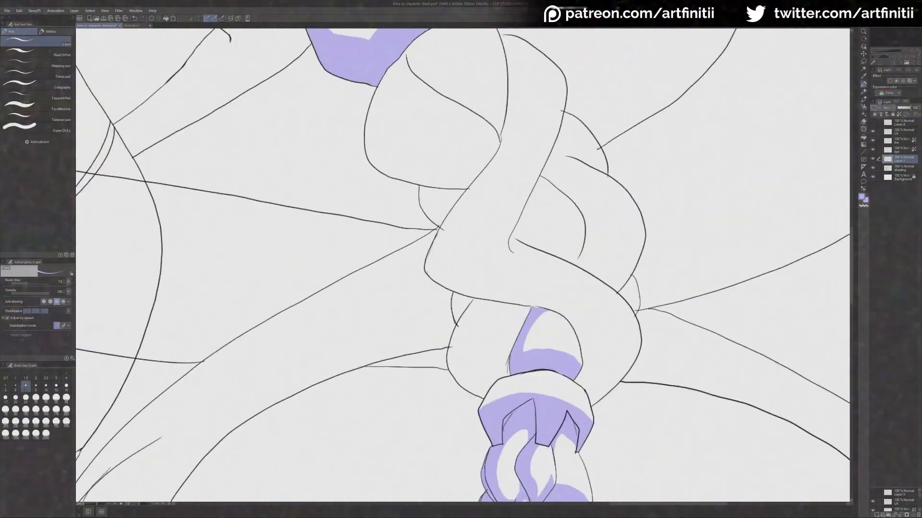
left_click_drag(479, 281, 534, 289)
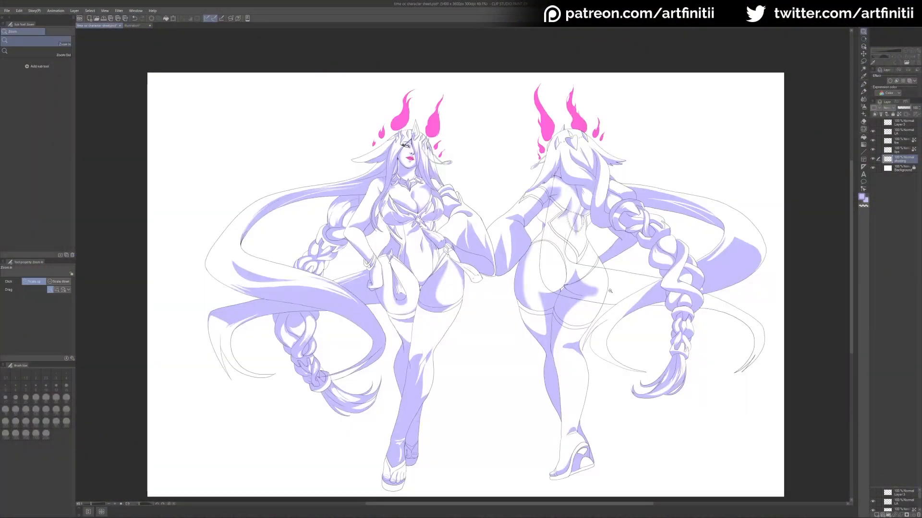
left_click_drag(625, 334, 662, 332)
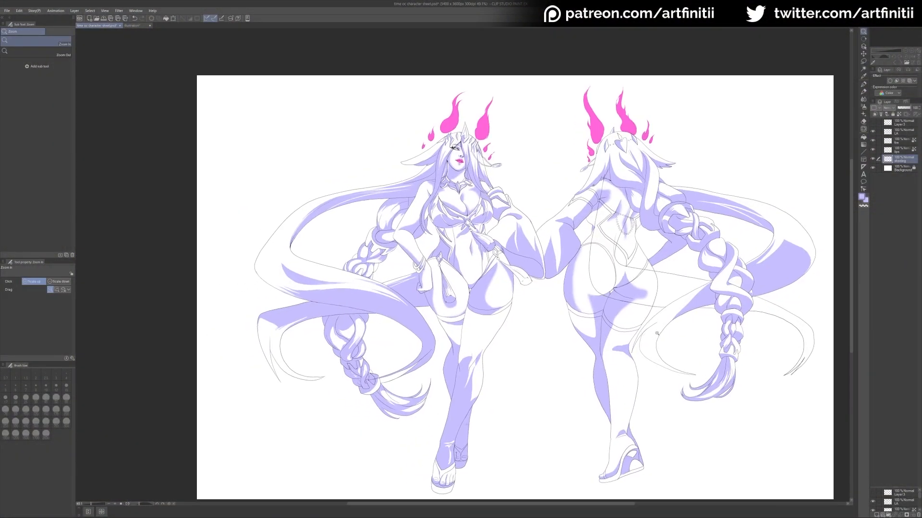
left_click_drag(462, 168, 498, 219)
left_click_drag(521, 280, 512, 255)
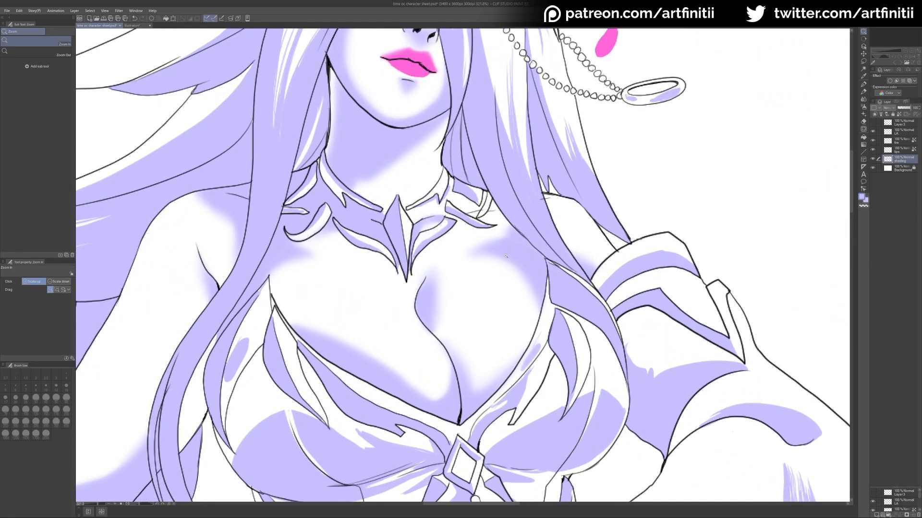
left_click_drag(523, 321, 576, 311)
left_click_drag(543, 259, 533, 417)
left_click_drag(385, 226, 506, 219)
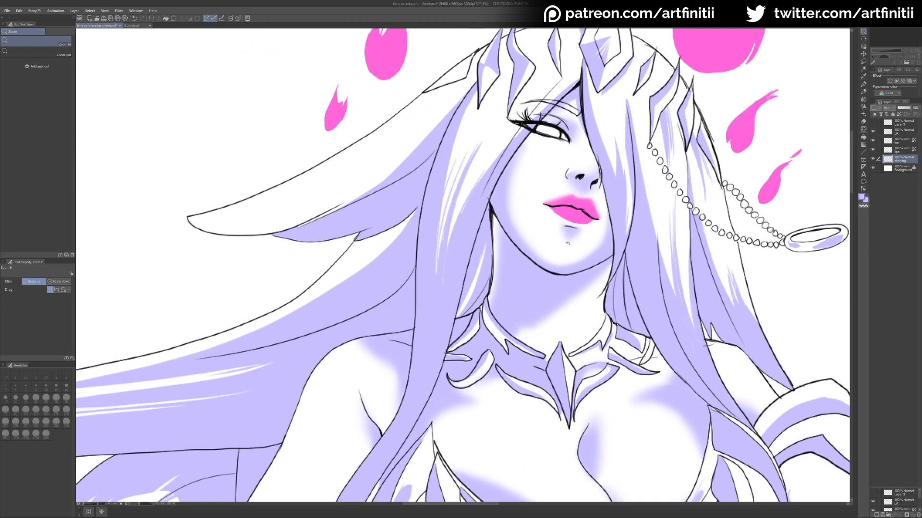
left_click_drag(591, 227, 586, 253)
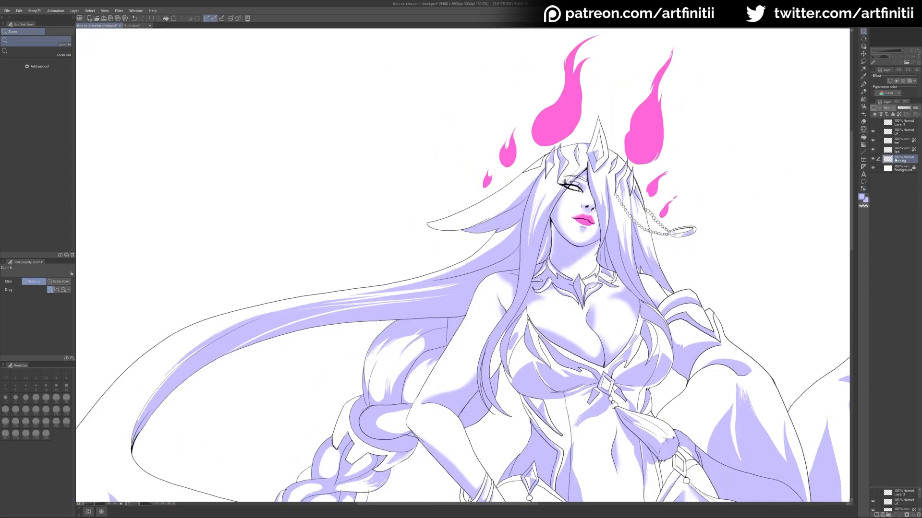
Step: Lock the transparent pixels of the shading layer and rename it shading 1
left_click(899, 114)
double_click(905, 163)
type("1")
left_click(907, 280)
Step: Add a new layer above shading 1 and fill the inner hair beside the front figure's neck with dark purple
left_click(876, 515)
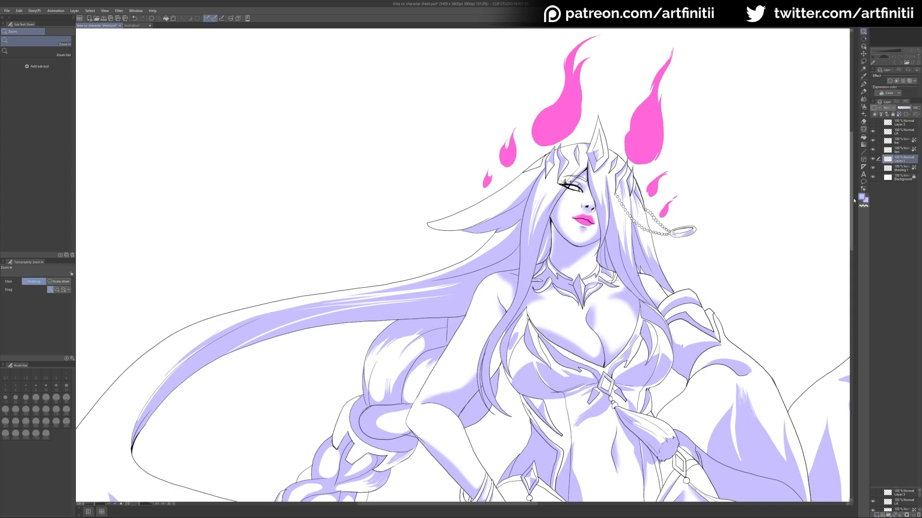
double_click(861, 197)
left_click(543, 262)
left_click(644, 214)
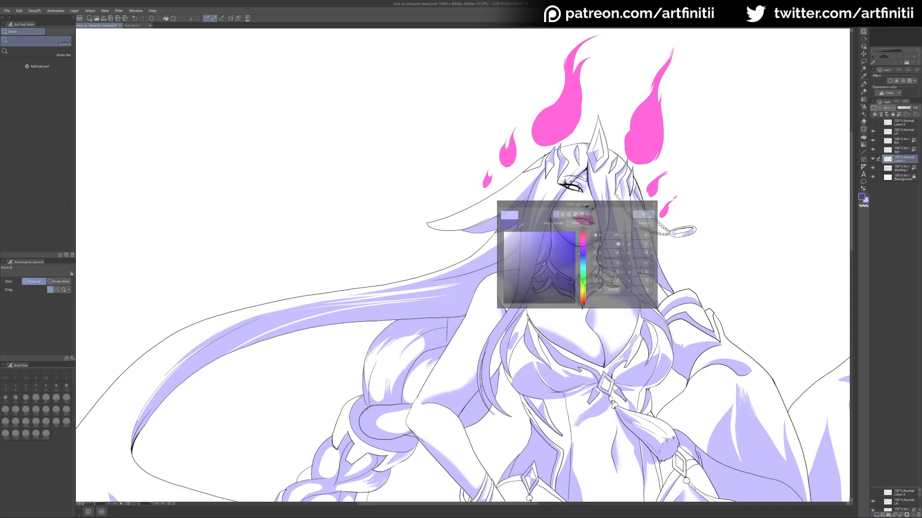
key("g")
left_click(544, 243)
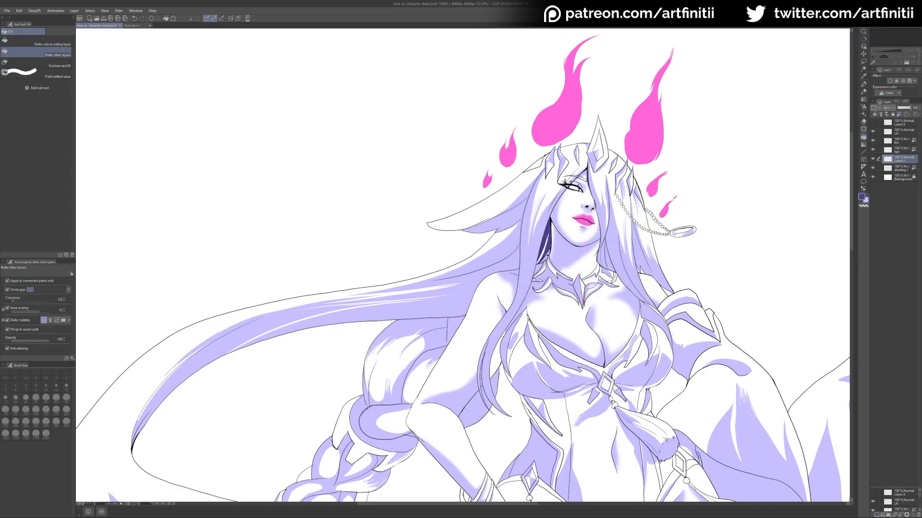
Step: Close off more deep hair shadows on the same side of the neck with the pen and fill them with dark purple
key("p")
mouse_move(521, 257)
left_mouse_down()
mouse_move(503, 271)
mouse_move(505, 262)
mouse_move(489, 267)
left_mouse_up()
key("g")
left_click(516, 266)
key("p")
key("g")
left_click(509, 255)
Step: Fill the small hair sections on the other side of the front figure's neck with dark purple
left_click_drag(595, 244, 652, 232)
left_click(657, 246)
left_click(661, 245)
left_click(666, 247)
key("ctrl+space")
left_click_drag(677, 269, 576, 288)
left_click_drag(713, 386, 625, 356)
left_click_drag(627, 299, 602, 344)
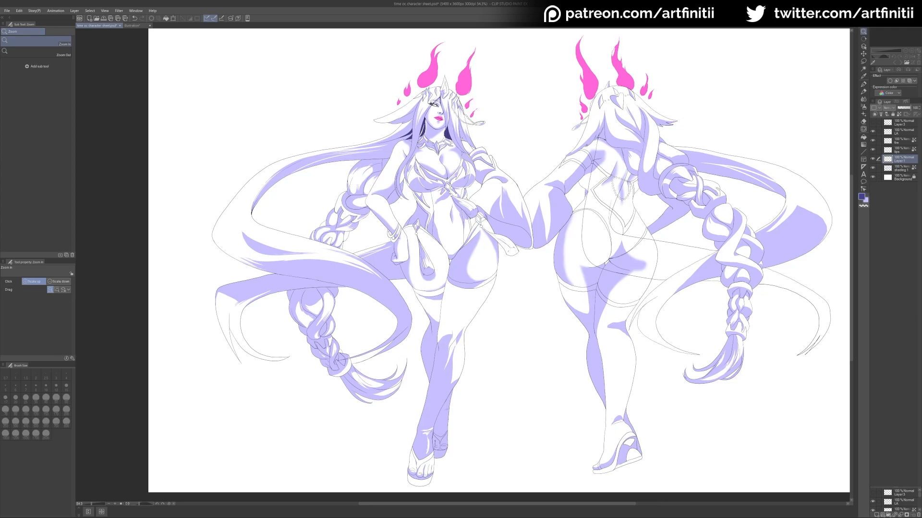
Step: Switch to the illustration document and review the shaded and highlighted ovals
left_click(132, 26)
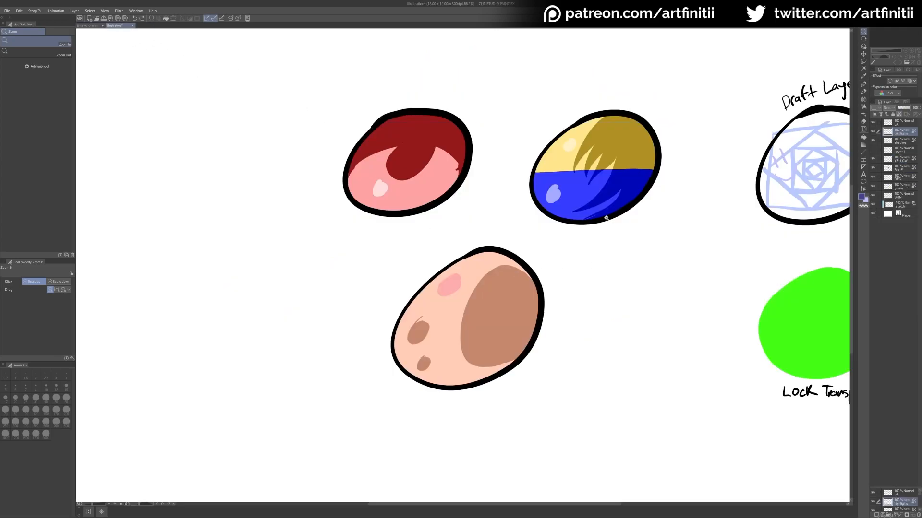
left_click_drag(585, 221, 514, 240)
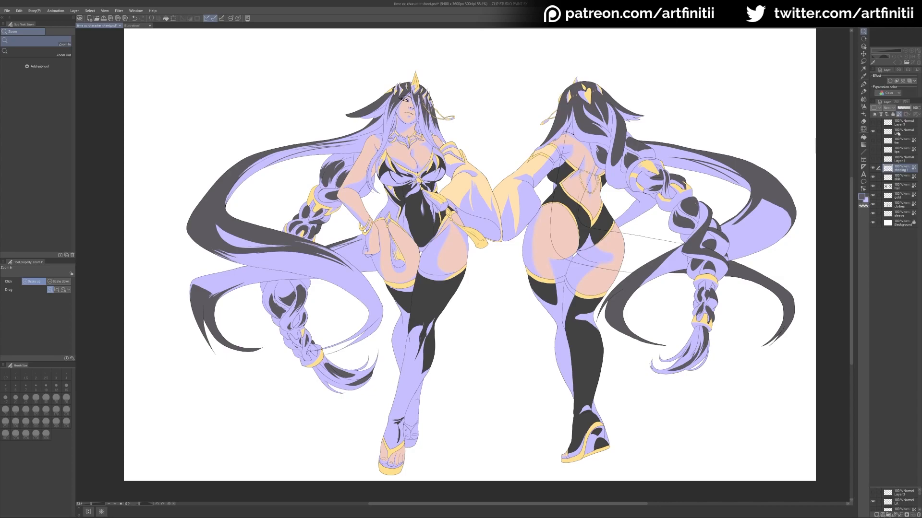
Step: Try the Multiply blending mode on the shading 1 layer over the character sheet's flat colours
left_click(887, 108)
left_click(890, 126)
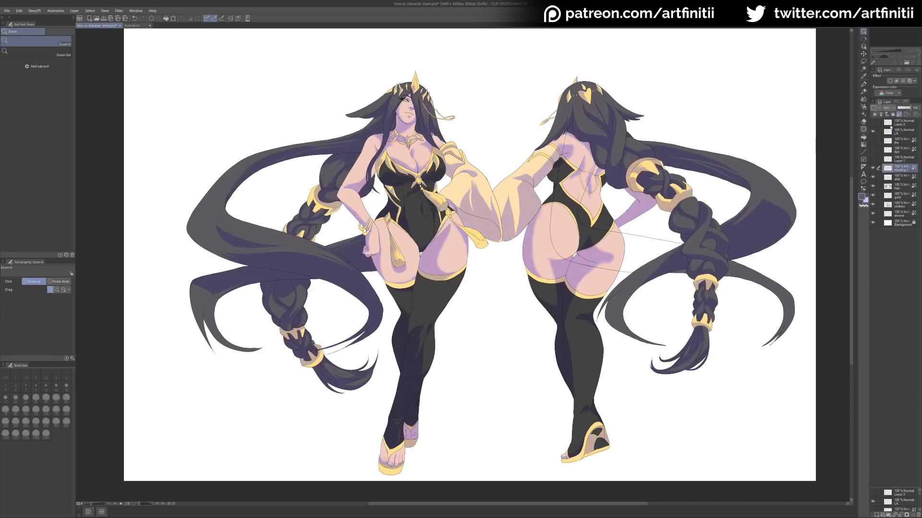
mouse_move(420, 153)
left_mouse_down()
mouse_move(468, 154)
mouse_move(422, 156)
left_mouse_up()
left_click_drag(540, 212, 524, 206)
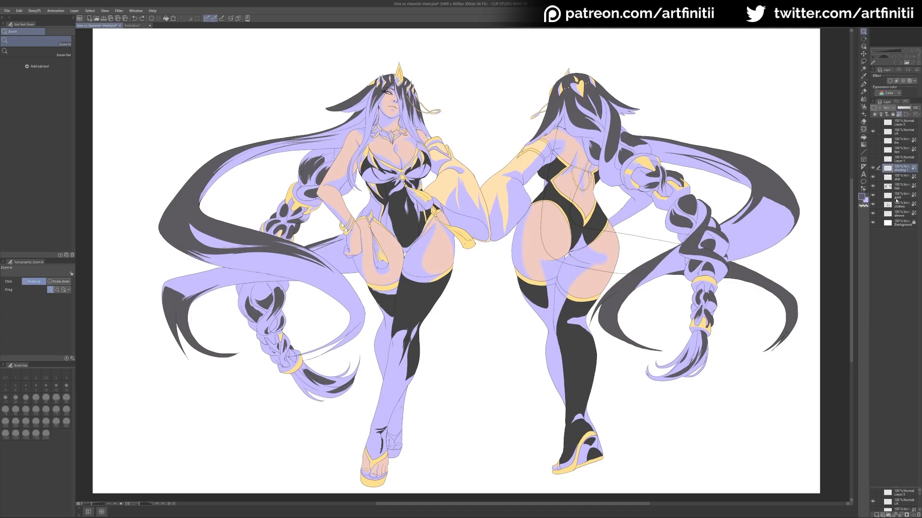
Step: Review the shaded ovals in the illustration document and return to the character sheet with the pen active
left_click(132, 26)
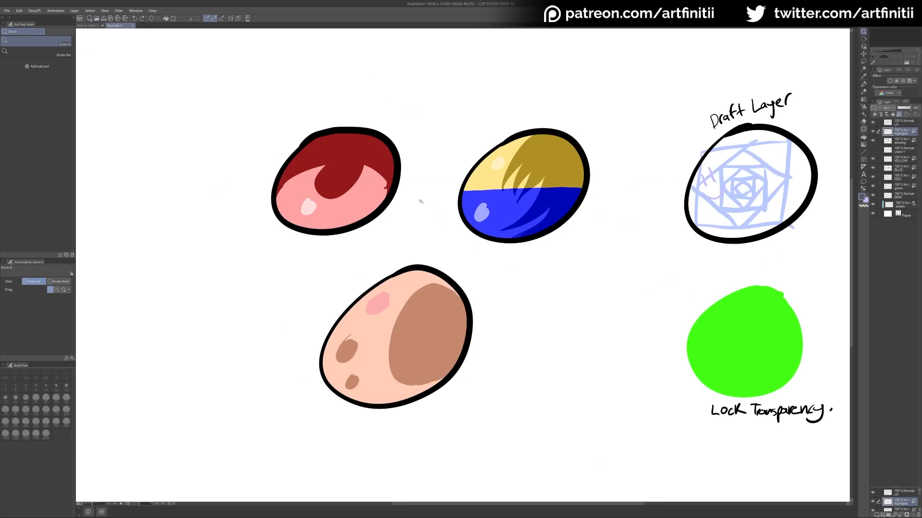
left_click(98, 26)
key("p")
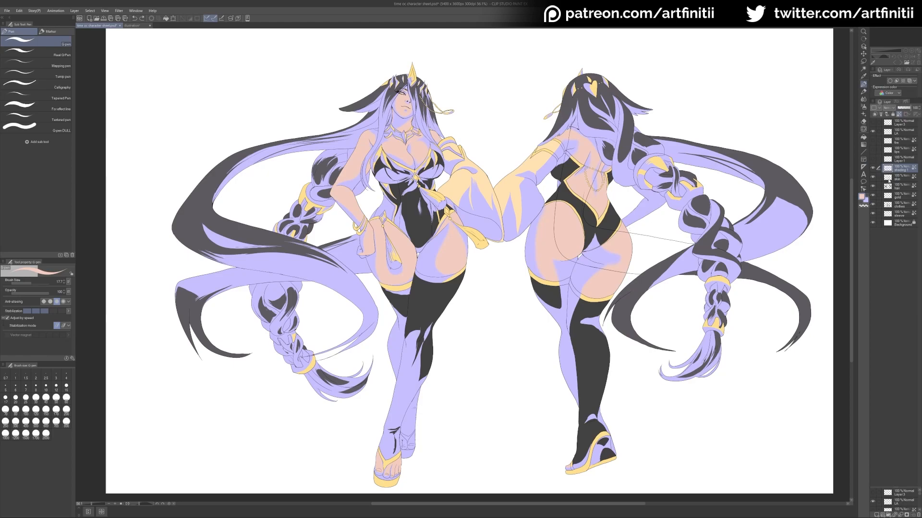
Step: Load the skin layer's painted area as a selection and make the shading 1 layer active
left_click(887, 178)
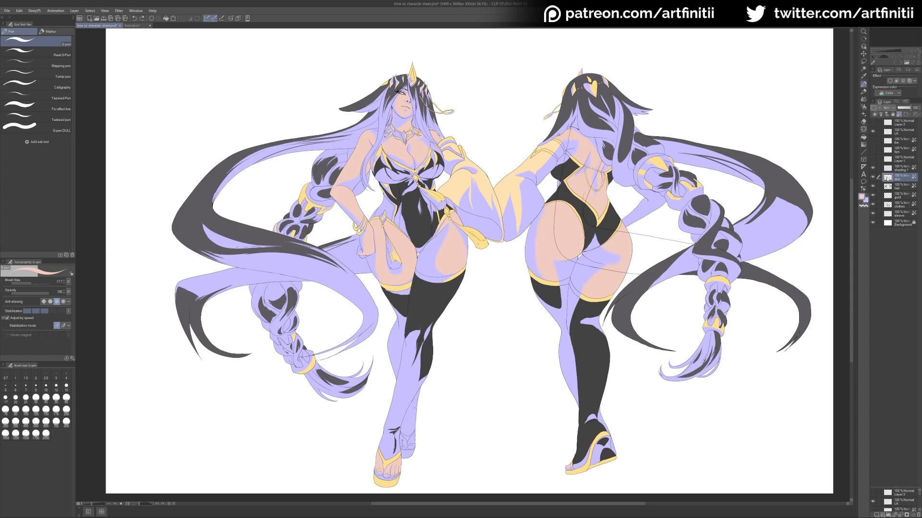
left_click(887, 178, "ctrl")
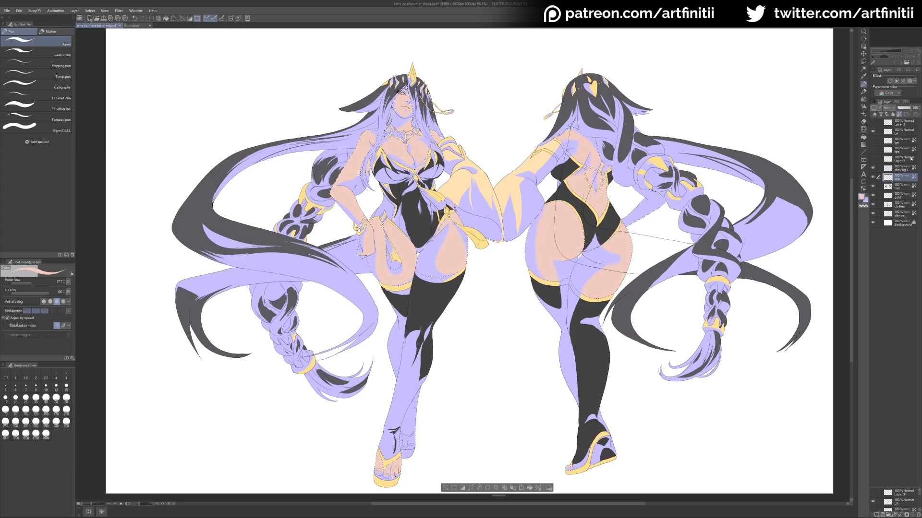
left_click(55, 239)
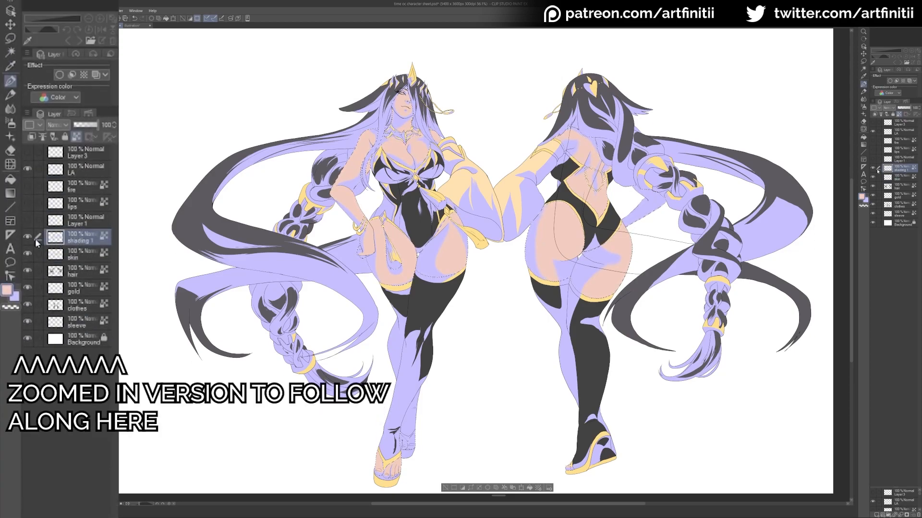
left_click(27, 236)
left_click(27, 236)
left_click(873, 170)
Step: Recolour the selected skin shading on shading 1 with a darker reddish brown and clear the selection
double_click(861, 197)
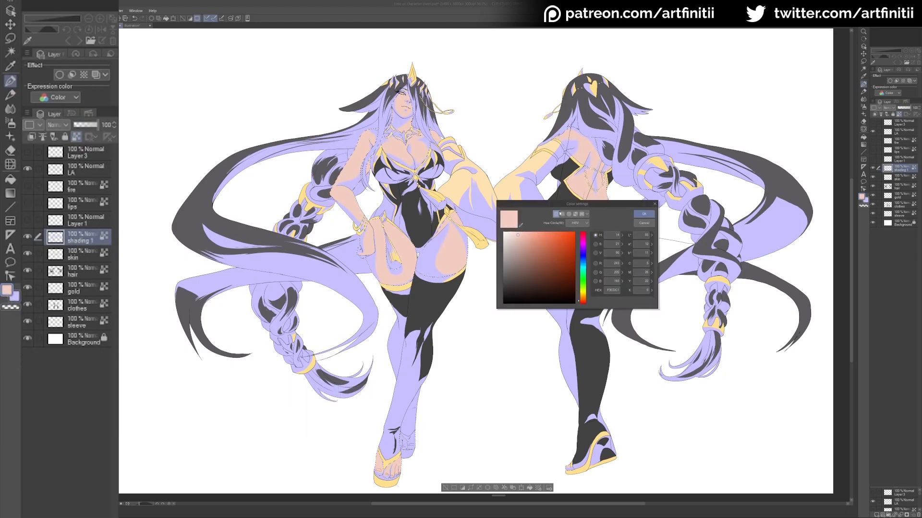
left_click_drag(517, 239, 526, 240)
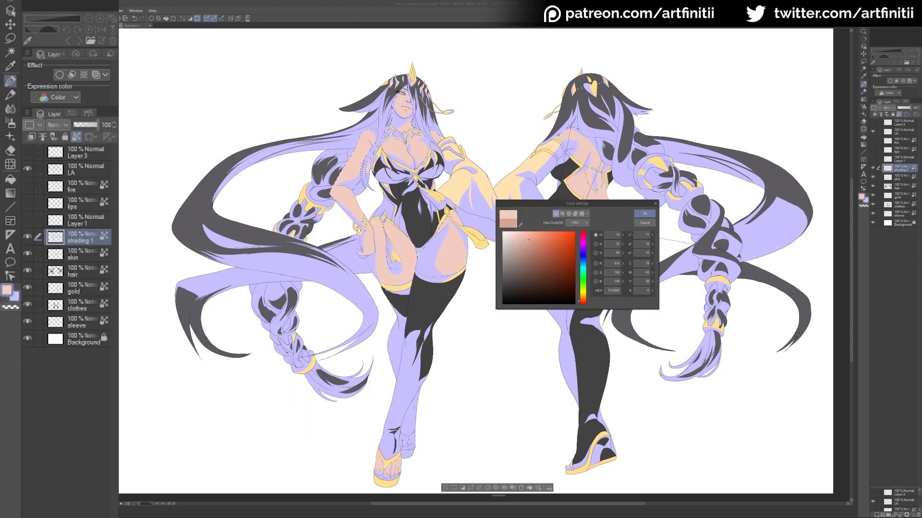
left_click(652, 213)
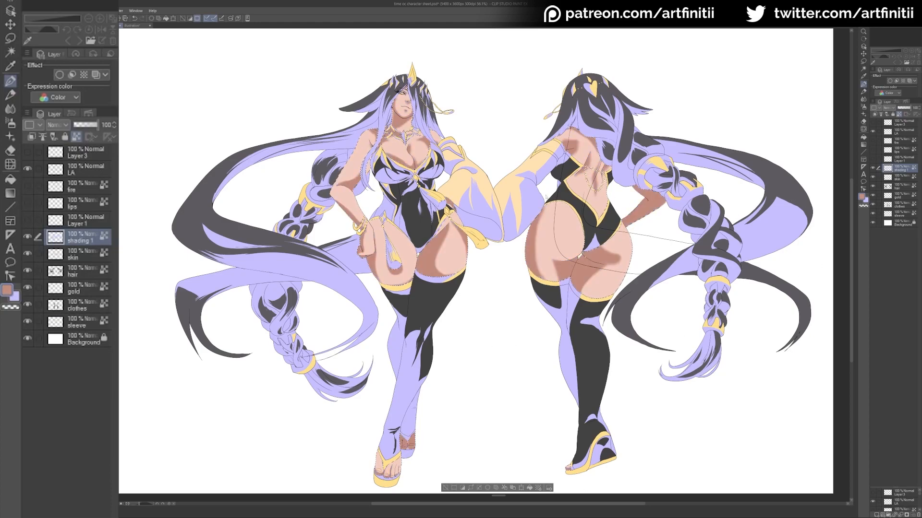
key("ctrl+d")
left_click_drag(539, 190, 549, 194)
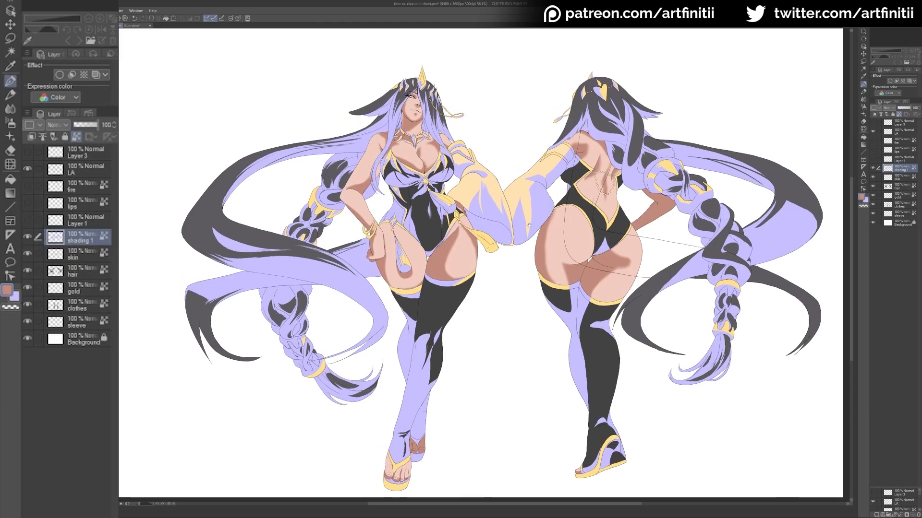
left_click_drag(556, 245, 567, 245)
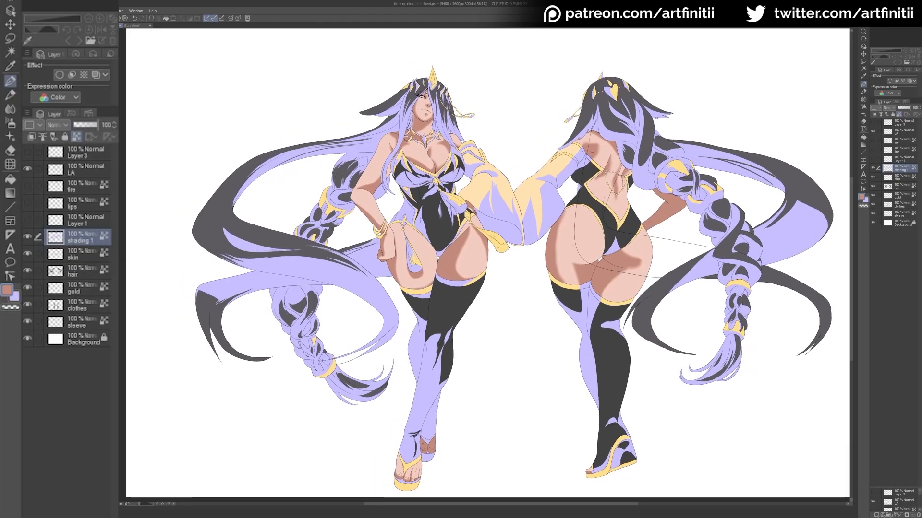
Step: Sample the hair's dark base colour and shift it to a darker, more saturated purple for the hair shadows
left_click(612, 122, "alt")
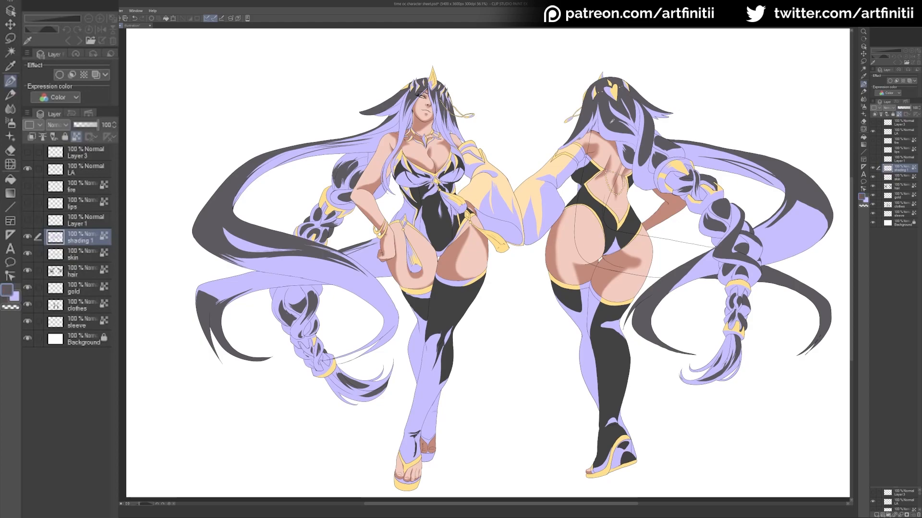
left_click(7, 290)
left_click(520, 224)
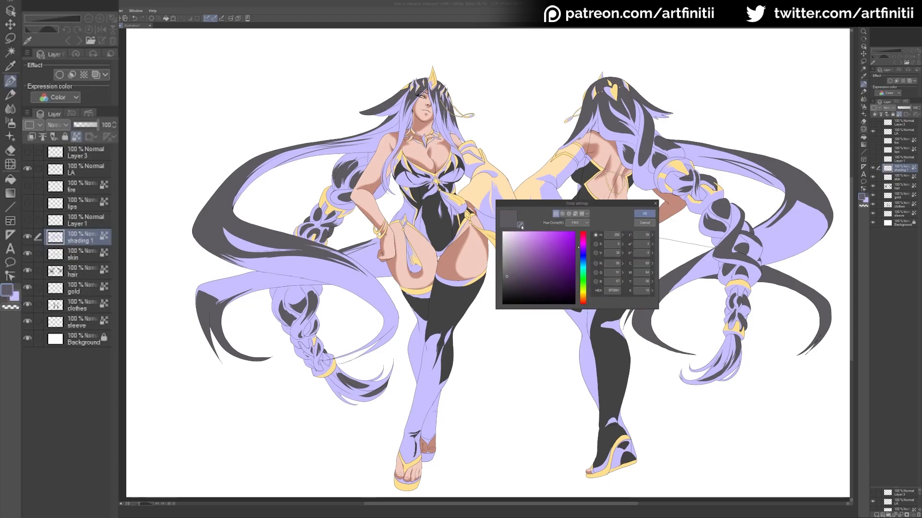
left_click_drag(508, 276, 515, 281)
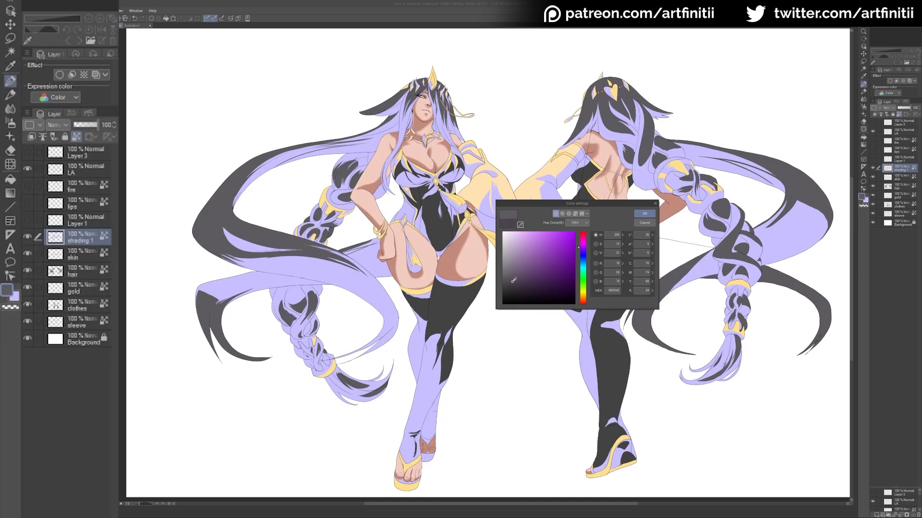
left_click(644, 214)
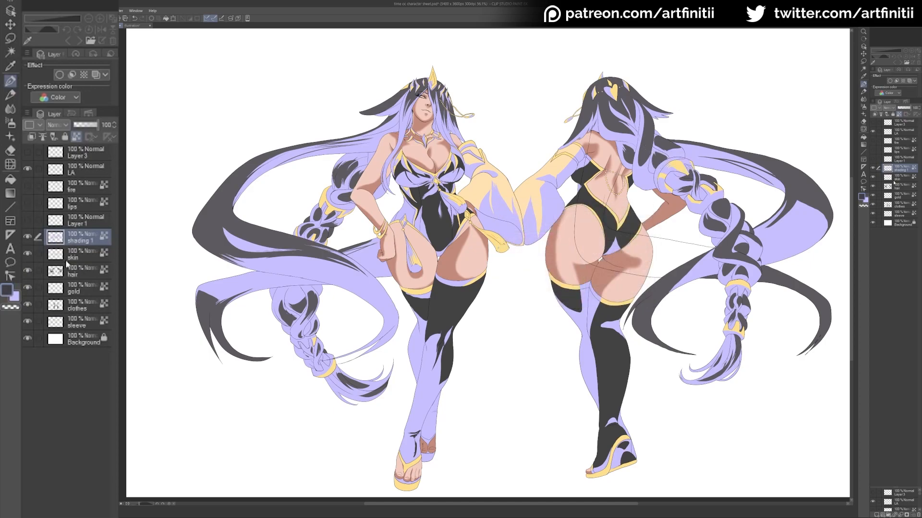
Step: Select the hair layer's painted area, recolour its shading on shading 1 with dark purple, and deselect
left_click(58, 272)
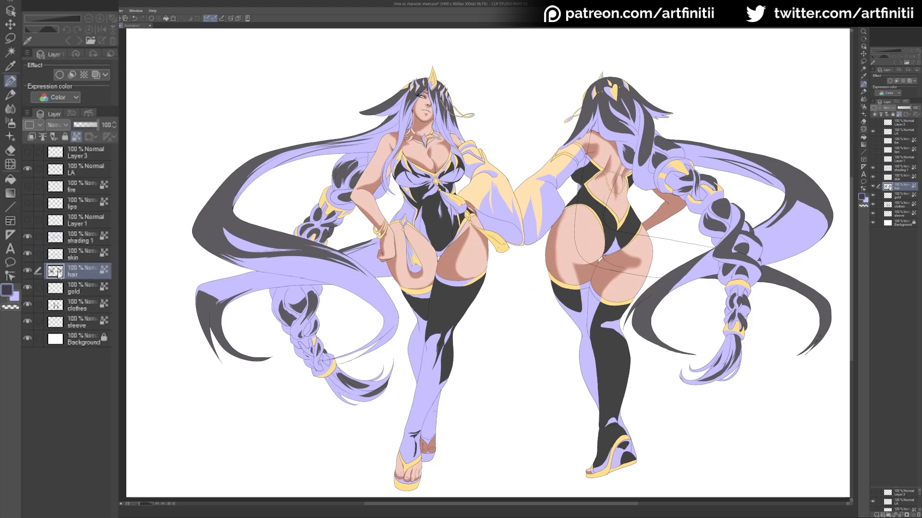
left_click(58, 272, "ctrl")
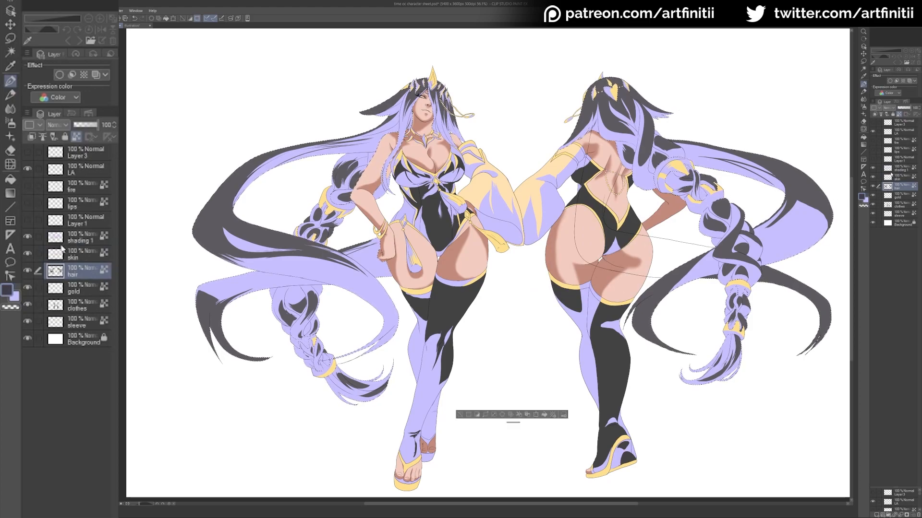
left_click(60, 240)
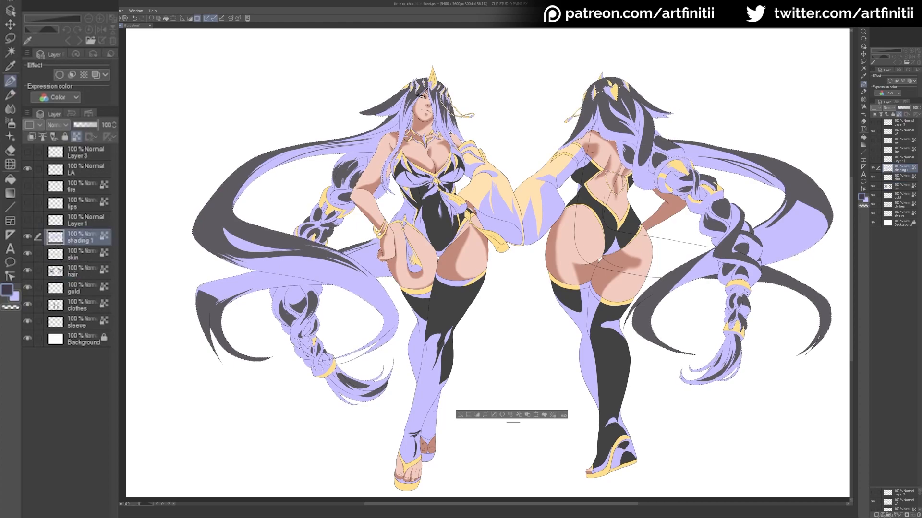
key("alt+BackSpace")
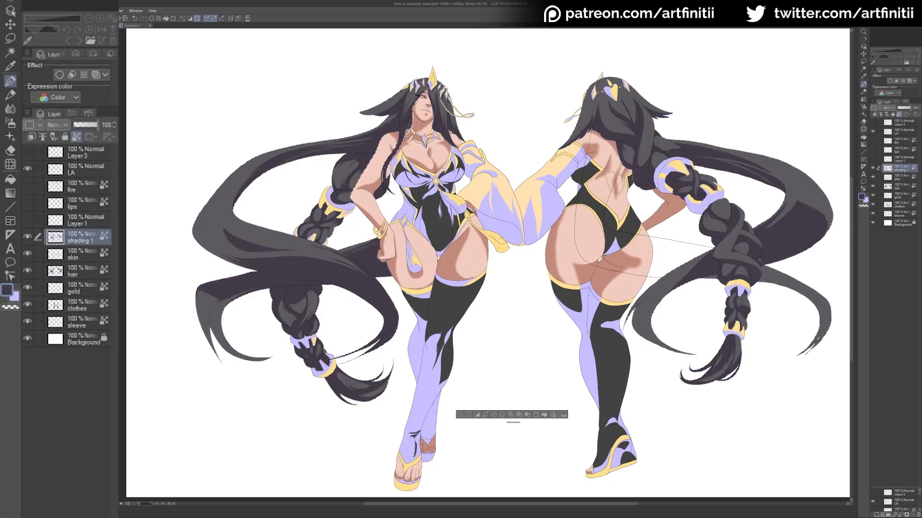
key("alt+Delete")
key("alt+Delete")
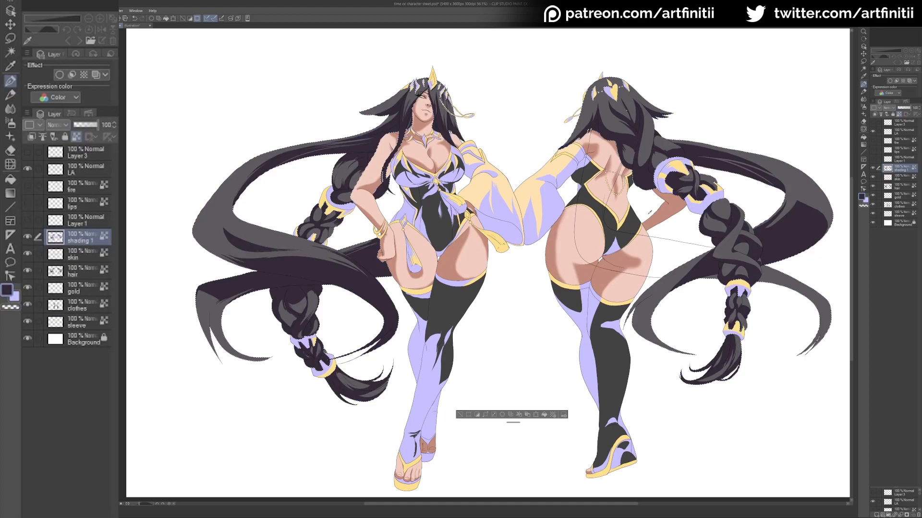
key("ctrl+d")
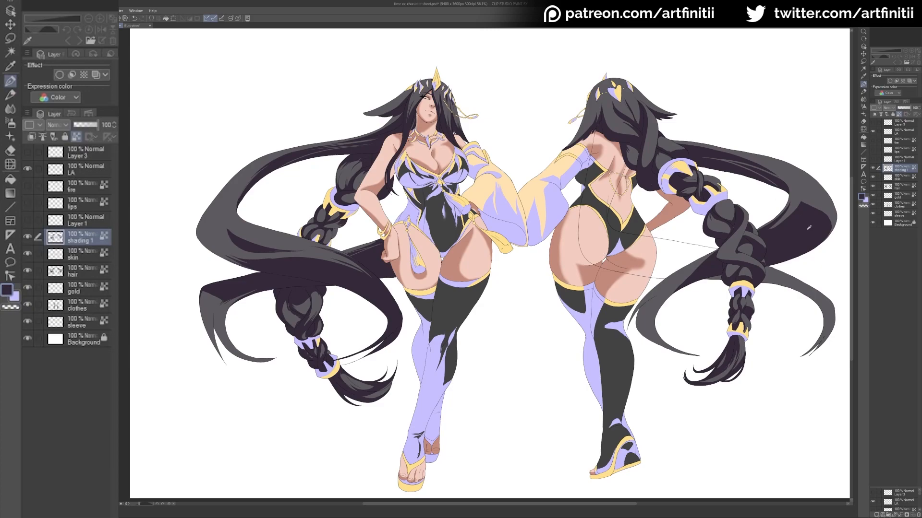
Step: Try recolouring the base hair on the hair layer with a dark purple, and undo that fill
left_click(8, 290)
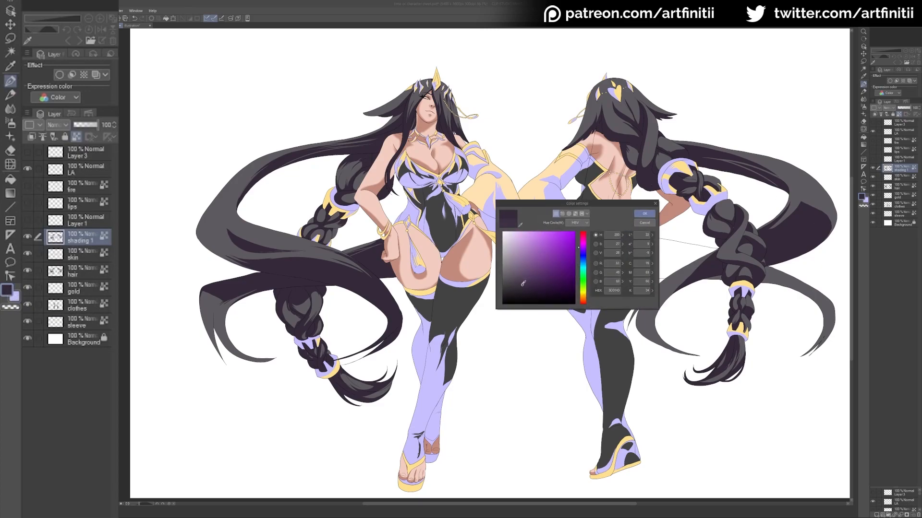
left_click(645, 214)
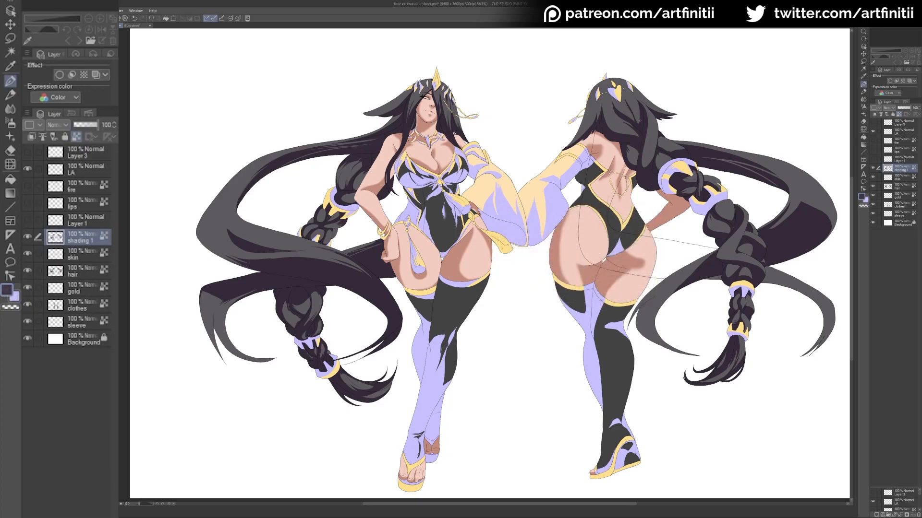
left_click(61, 272)
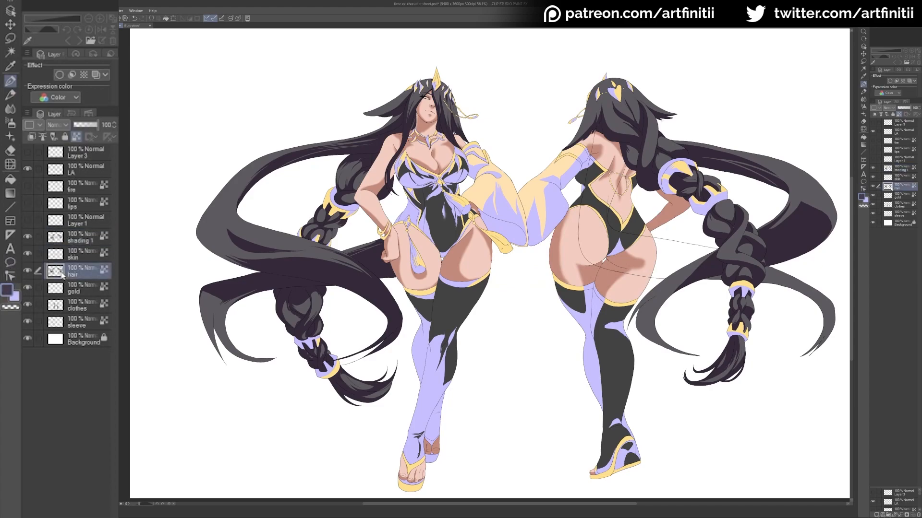
key("alt+Delete")
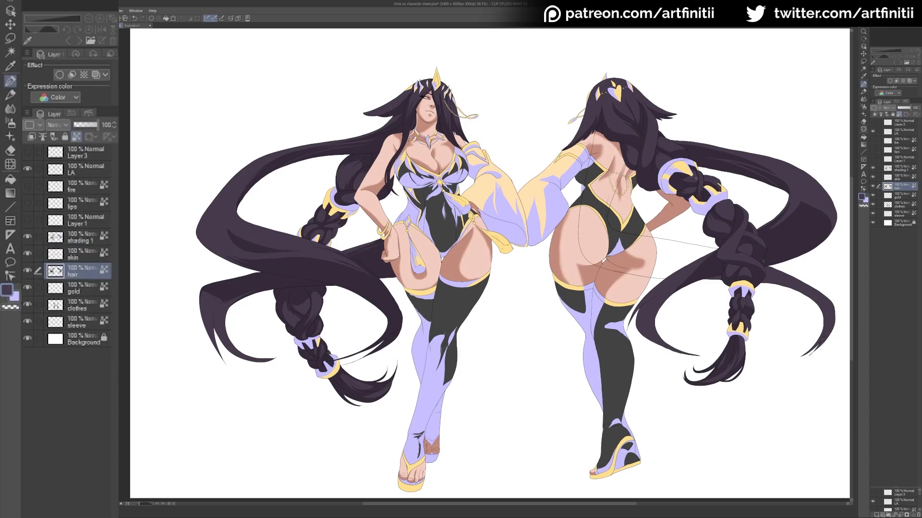
key("ctrl+z")
Step: Recolour the base hair on the hair layer with a lighter muted purple
left_click(8, 289)
left_click(522, 275)
left_click(644, 215)
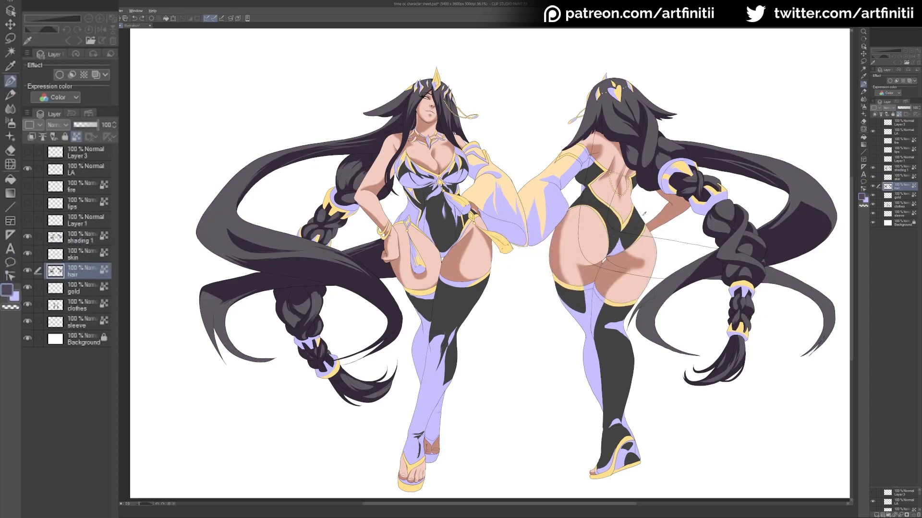
key("alt+BackSpace")
left_click_drag(621, 224, 616, 222)
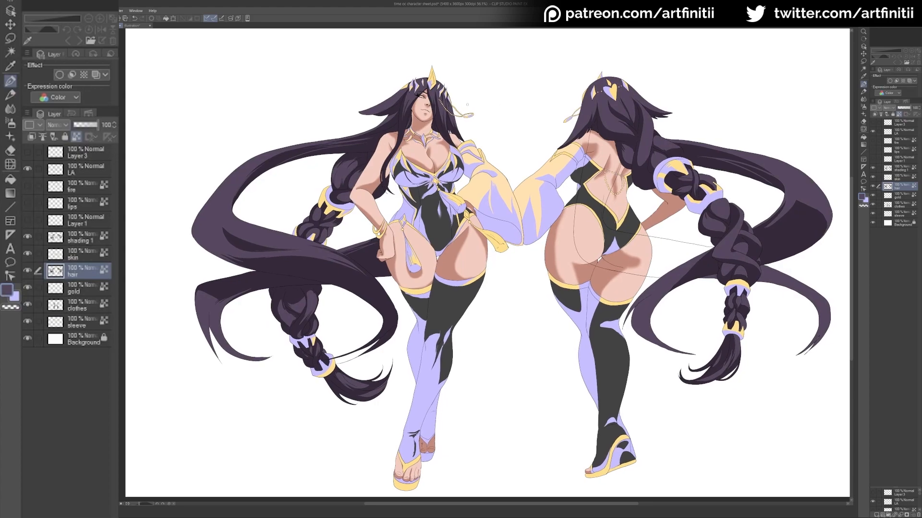
left_click_drag(478, 98, 484, 96)
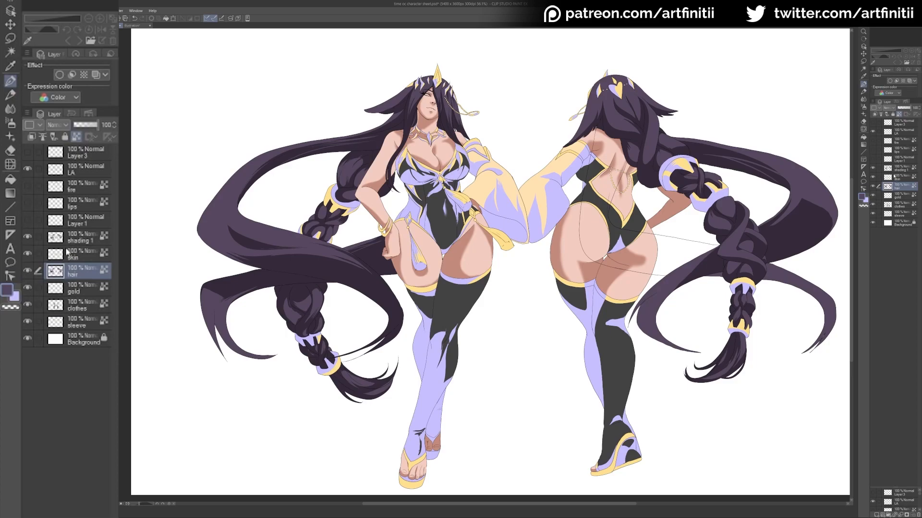
Step: Load the gold layer's painted area as a selection and make the shading 1 layer active
left_click(60, 291)
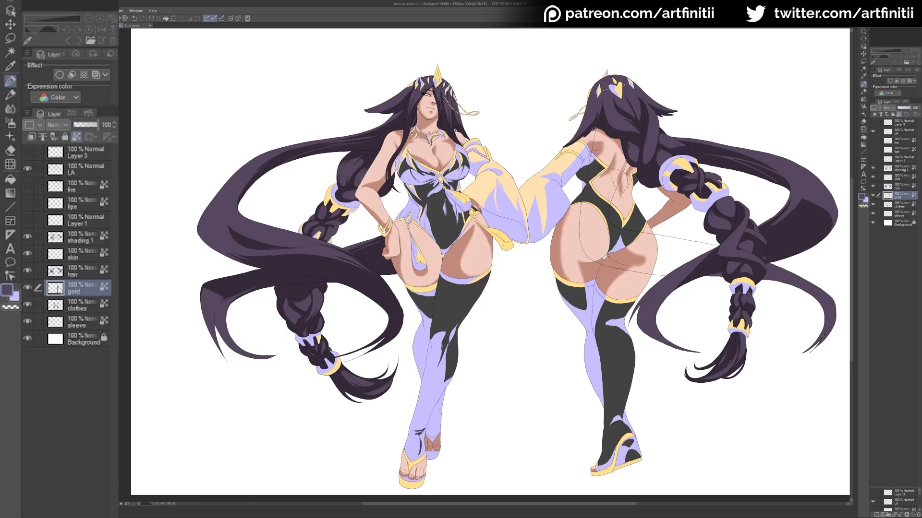
left_click(60, 290, "ctrl")
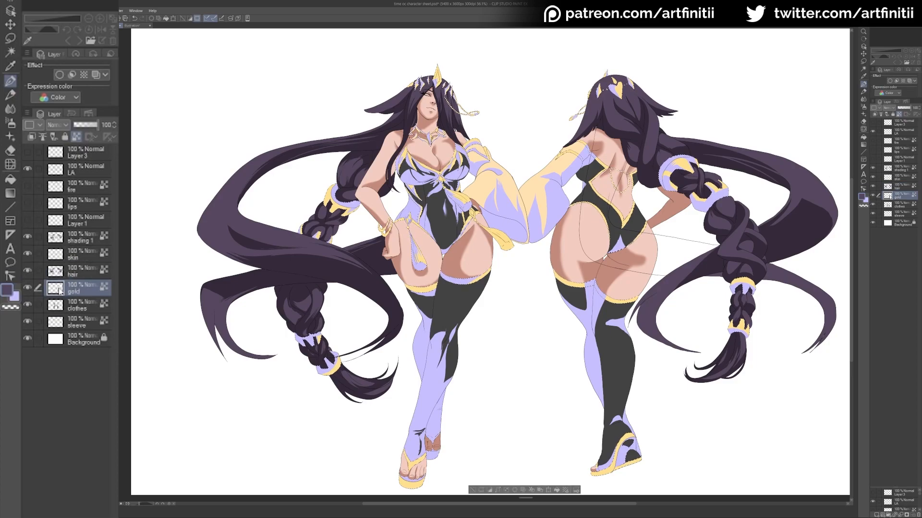
left_click(58, 240)
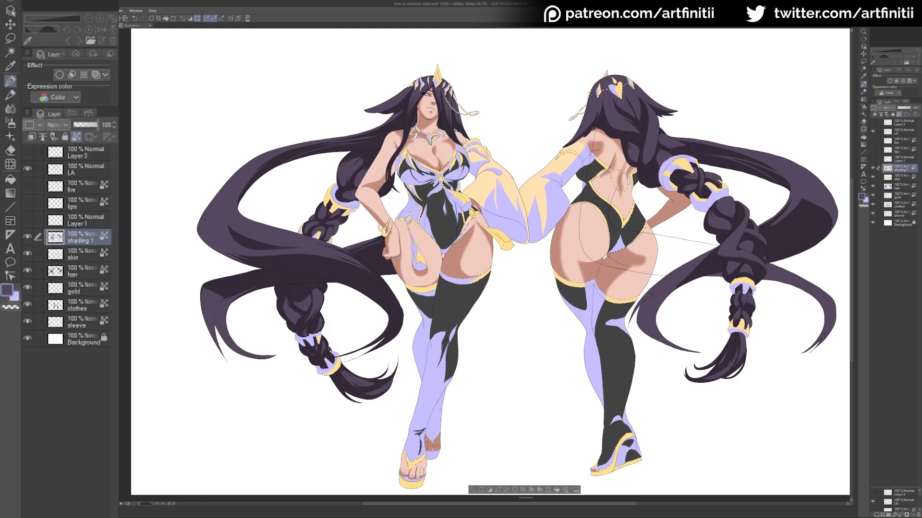
Step: Sample the gold base, shift it to a darker orange-brown, fill the selected gold shading with it, and deselect
left_click(687, 165, "alt")
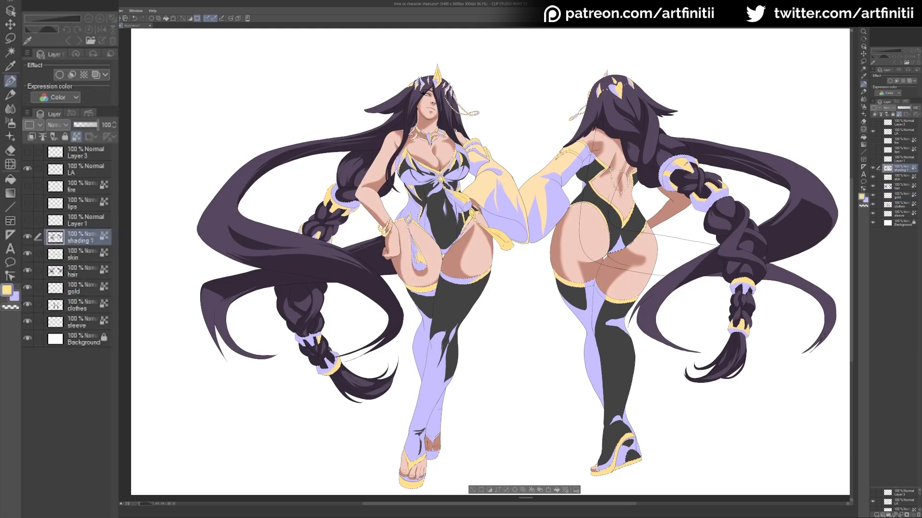
double_click(861, 197)
left_click_drag(548, 231, 547, 243)
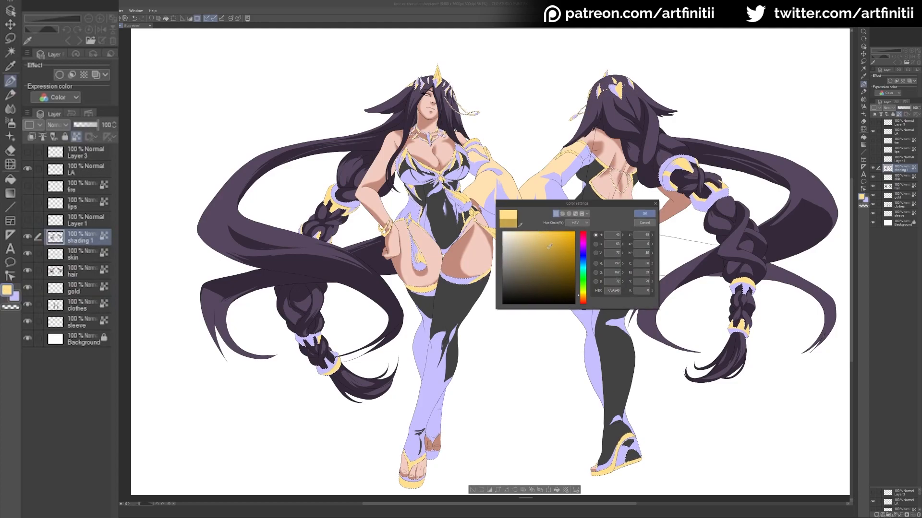
left_click(580, 297)
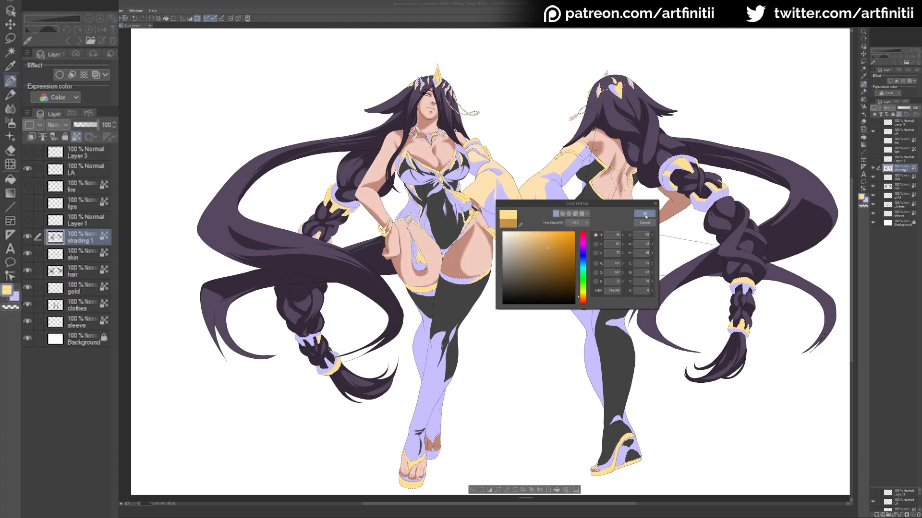
left_click(644, 213)
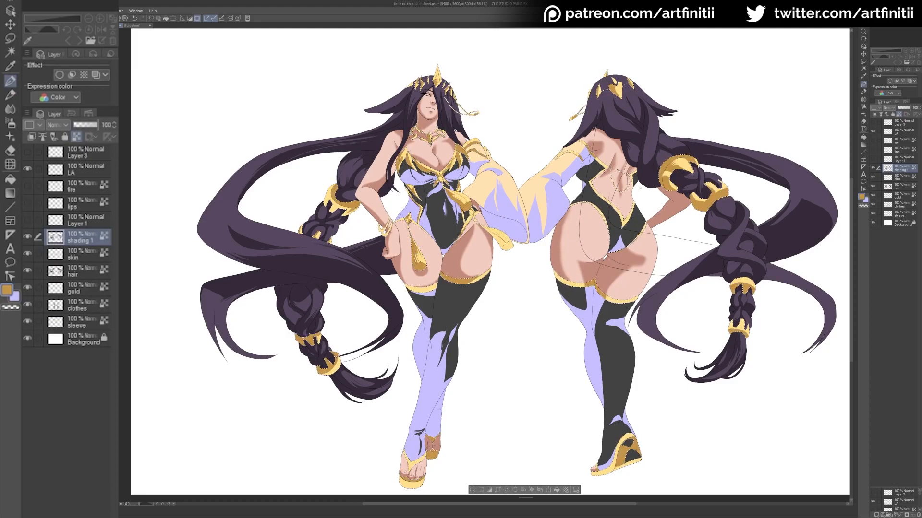
left_click_drag(534, 236, 540, 235)
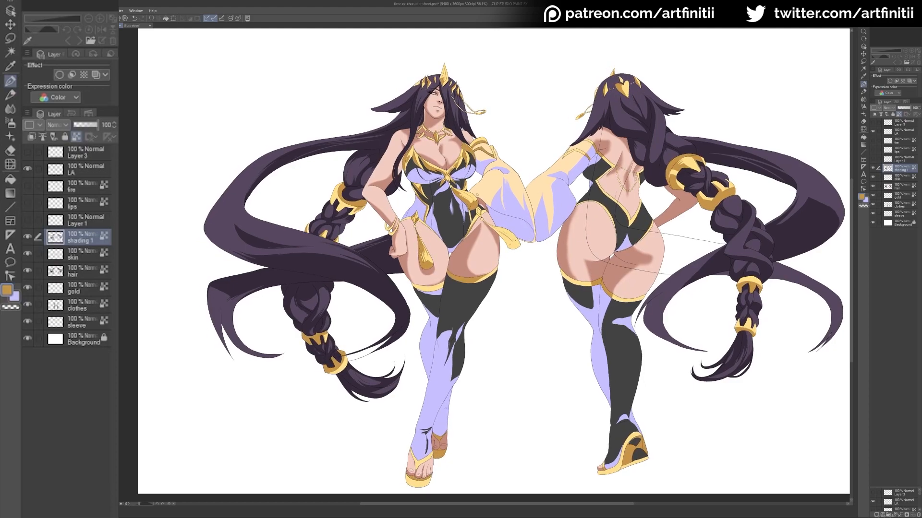
Step: Load the clothes layer's painted area as a selection, fill its shading on the shading 1 layer with near-black, and deselect
left_click(445, 202, "alt")
left_click(56, 308)
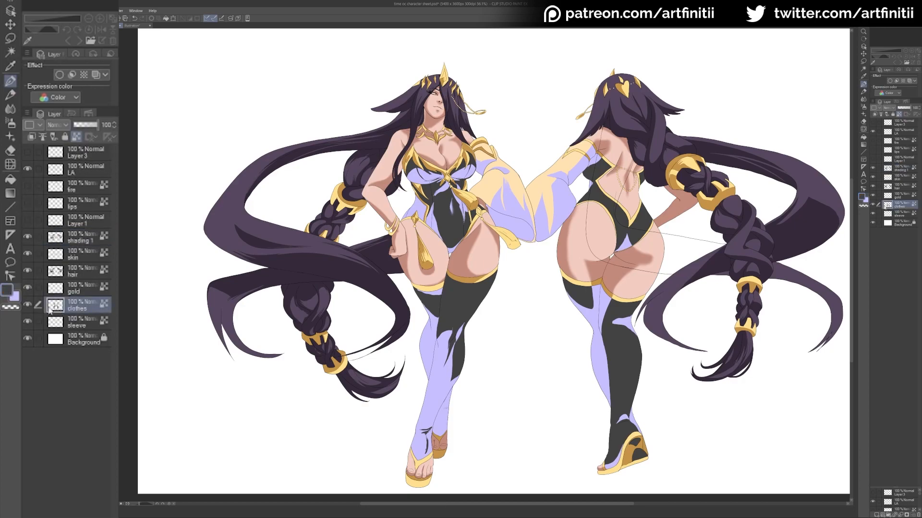
left_click(56, 308, "ctrl")
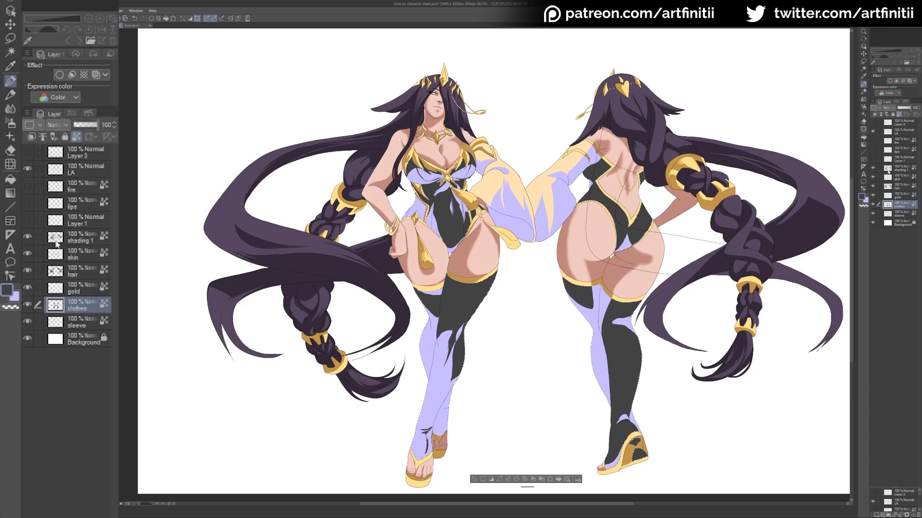
left_click(56, 240)
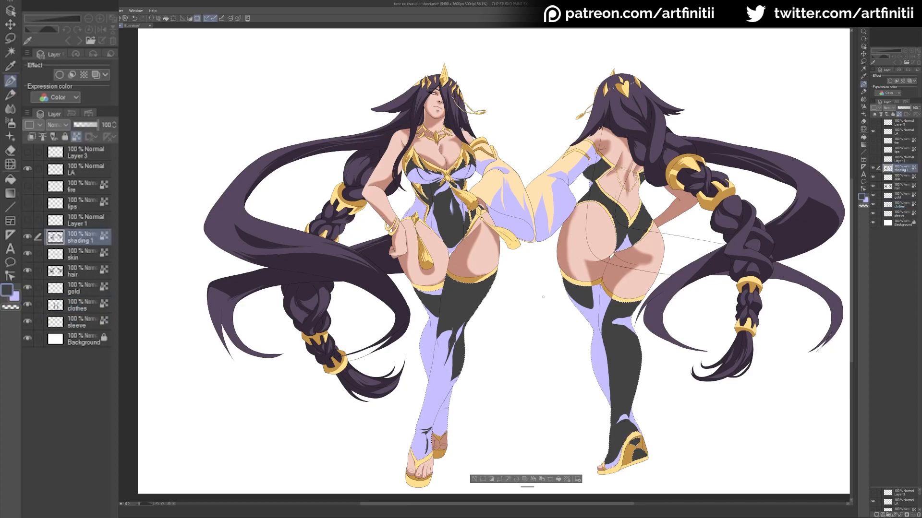
left_click(8, 290)
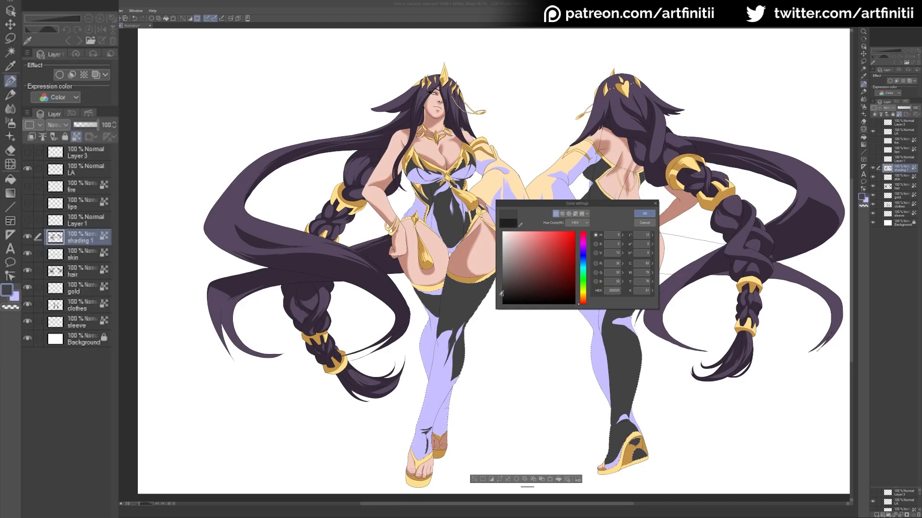
left_click(645, 213)
key("alt+Delete")
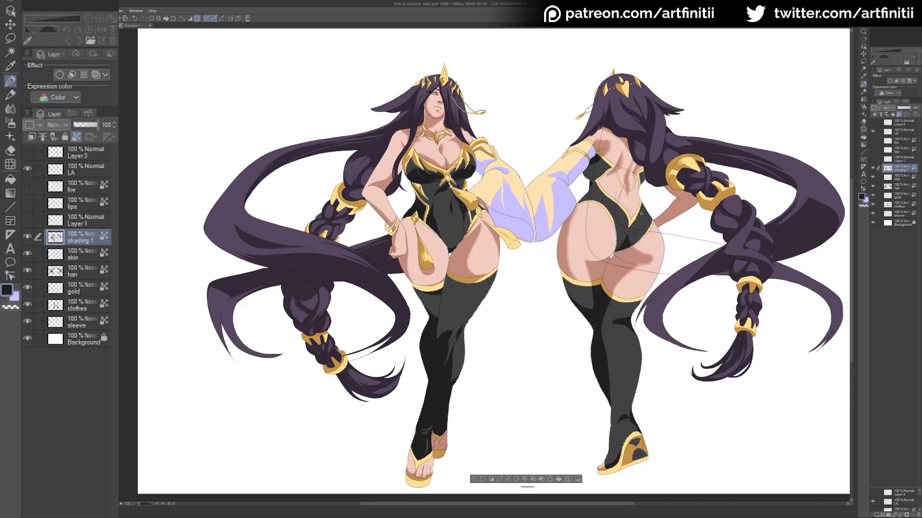
key("ctrl+d")
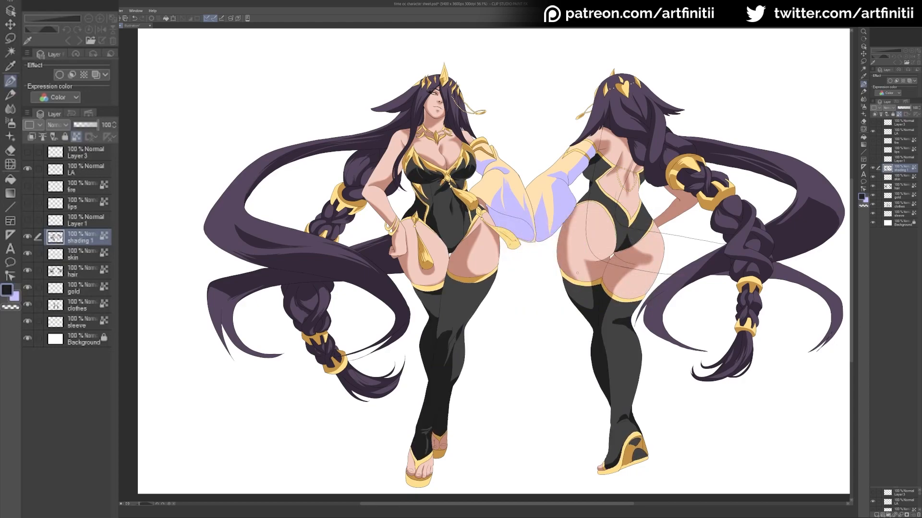
Step: Sample the pale yellow sleeve base and shift the drawing colour to a darker golden tan
left_click_drag(548, 246, 552, 247)
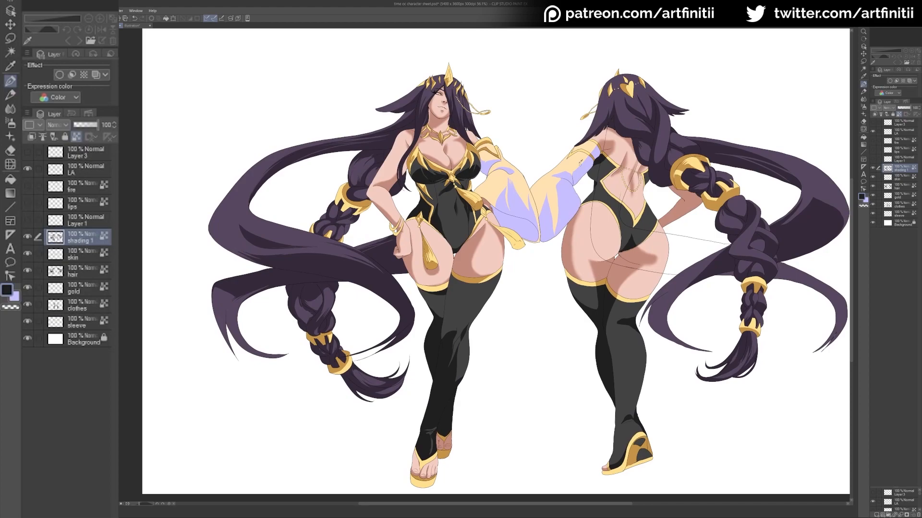
left_click(575, 160, "alt")
double_click(7, 290)
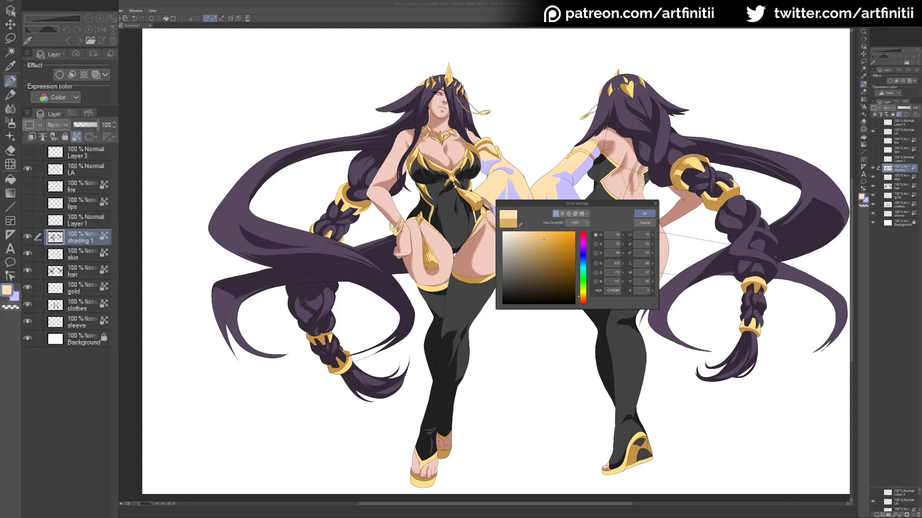
left_click(645, 214)
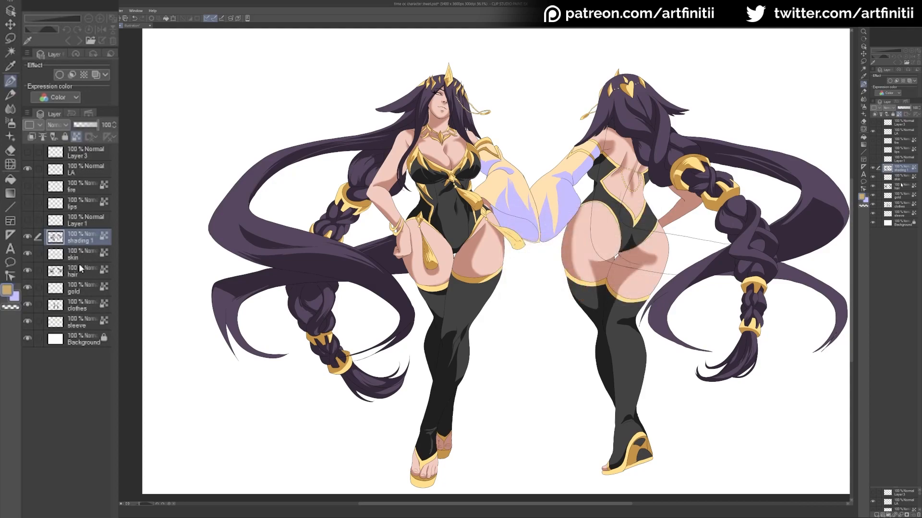
Step: Load the sleeve layer's painted area as a selection, fill its shading on shading 1 with the tan, deselect, and save
left_click(72, 322)
left_click(56, 323, "ctrl")
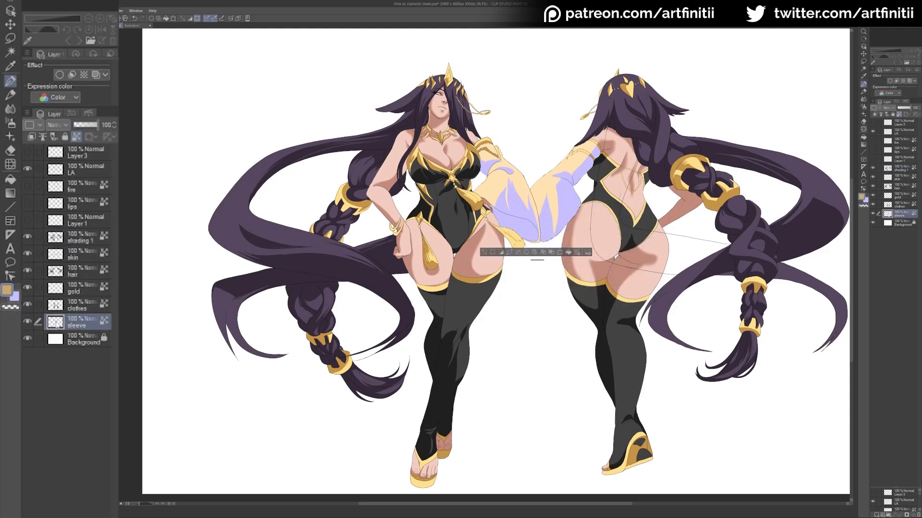
left_click(57, 240)
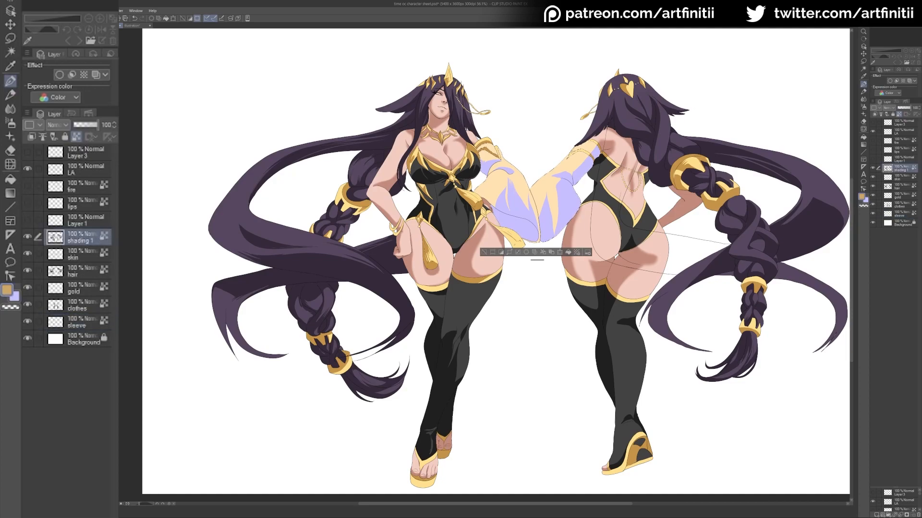
key("alt+Delete")
key("ctrl+d")
key("ctrl+s")
Step: Undo the shading recolours step by step back to the flat lavender shading
left_click_drag(698, 302, 664, 302)
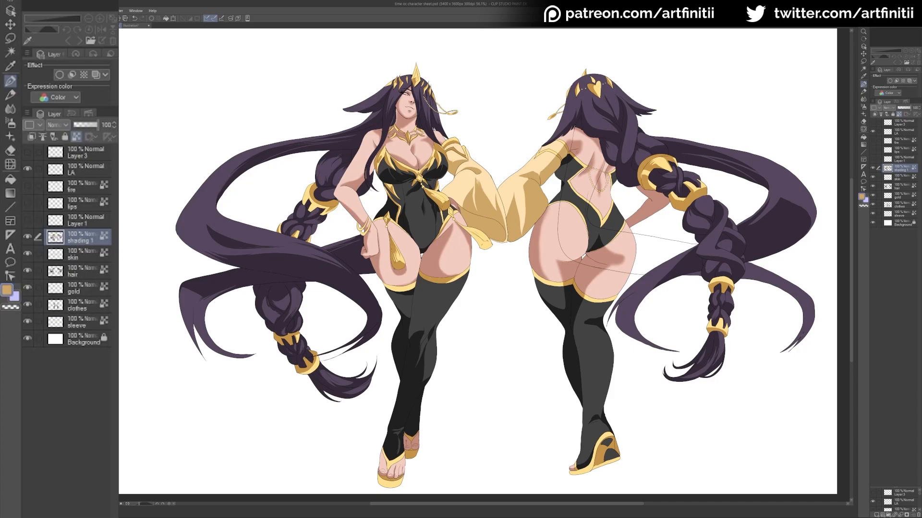
key("ctrl+z")
key("ctrl+z")
key("ctrl+z")
key("ctrl+z")
key("ctrl+z")
key("ctrl+z")
key("ctrl+z")
key("ctrl+z")
key("ctrl+z")
key("ctrl+z")
key("ctrl+z")
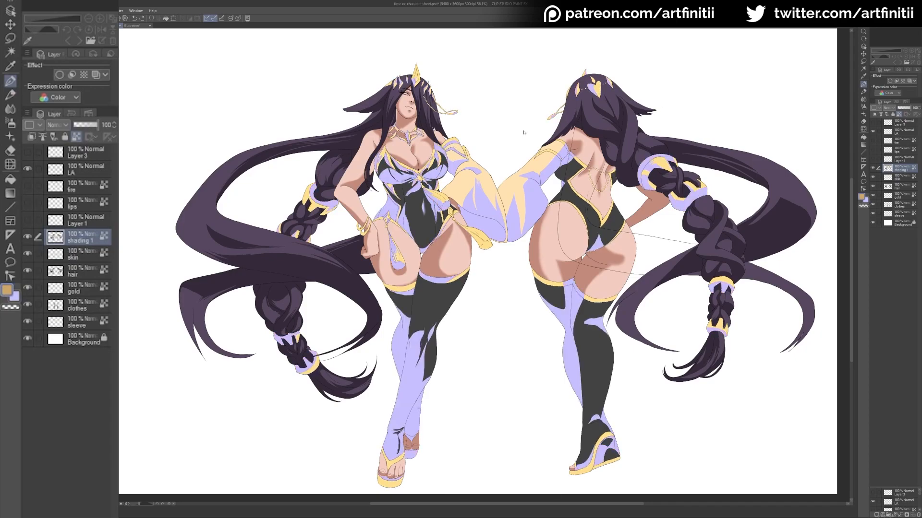
key("ctrl+z")
key("ctrl+z")
key("ctrl+z")
key("ctrl+z")
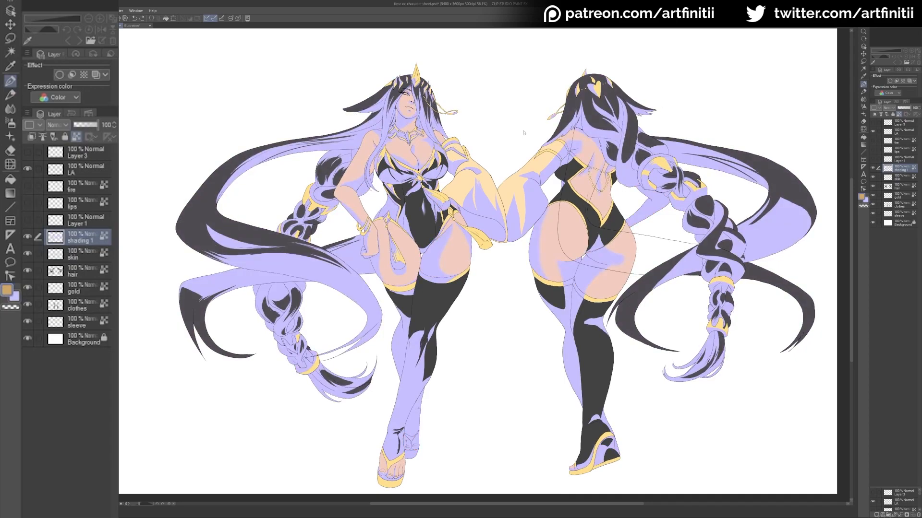
key("ctrl+z")
Step: Redo all the shading recolours on the character sheet
key("ctrl+y")
key("ctrl+y")
key("ctrl+y")
key("ctrl+y")
key("ctrl+y")
key("ctrl+y")
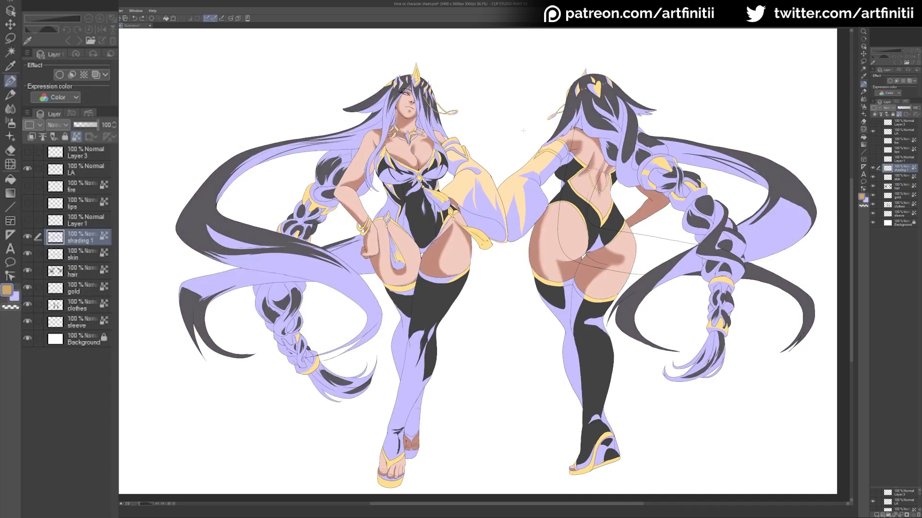
key("ctrl+y")
key("ctrl+y")
key("ctrl+y")
key("ctrl+y")
key("ctrl+y")
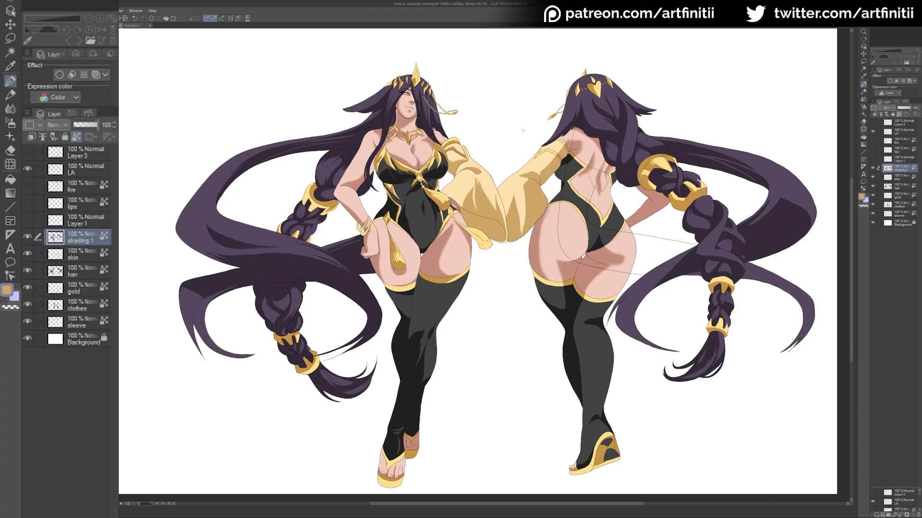
Step: Check the shaded face up close and make the fire and lips layers visible
key("ctrl+space")
left_click_drag(415, 92, 464, 111)
left_click_drag(458, 216, 543, 256)
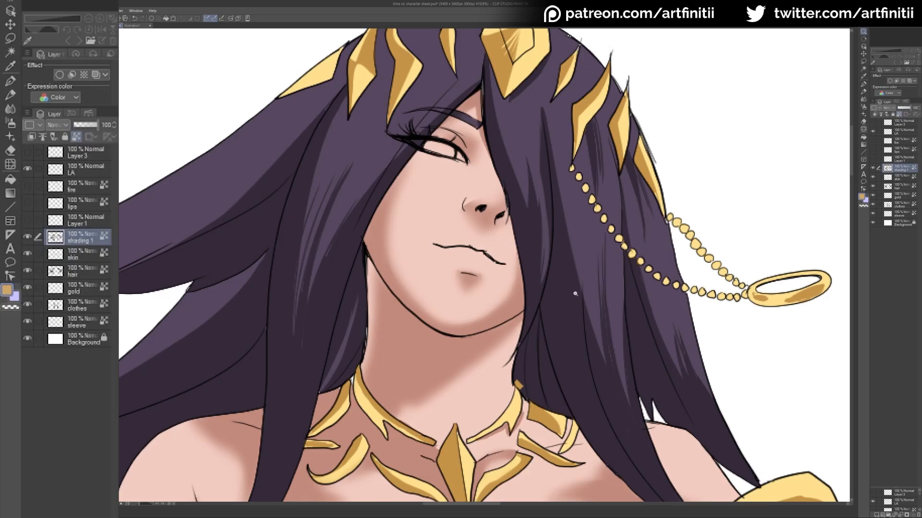
left_click_drag(591, 280, 514, 208)
left_click_drag(654, 317, 637, 318)
mouse_move(636, 317)
left_mouse_down()
mouse_move(611, 305)
mouse_move(528, 209)
left_mouse_up()
left_click(891, 140)
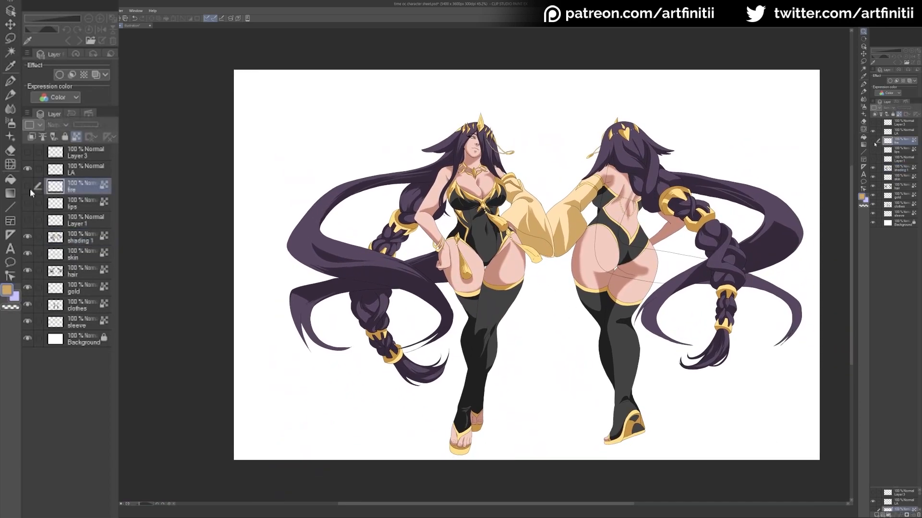
left_click(28, 187)
left_click(27, 203)
Step: Sample the skin shading colour on the front figure and make the lips layer active
left_click_drag(483, 140, 571, 144)
left_click(466, 262, "alt")
left_click(69, 203)
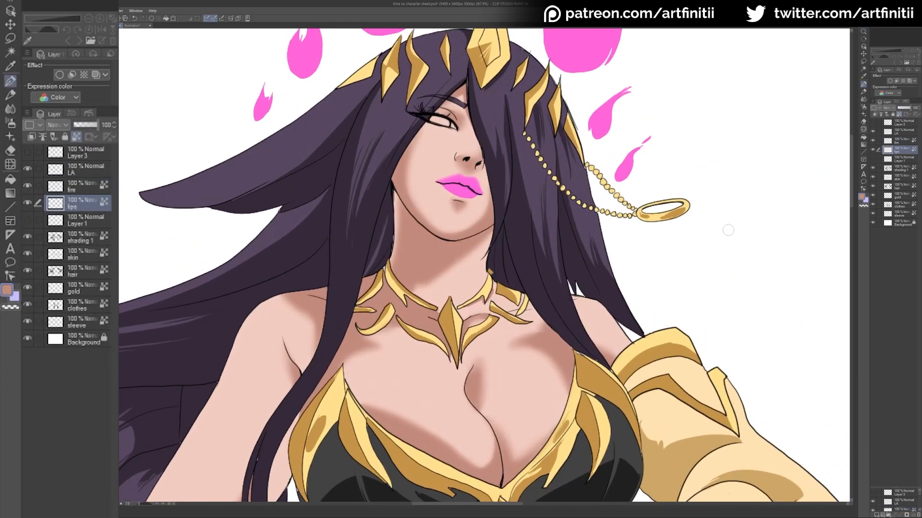
Step: Try painting the lips with a darker reddish brown, and undo the stroke
left_click_drag(753, 220, 779, 263)
left_click(6, 289)
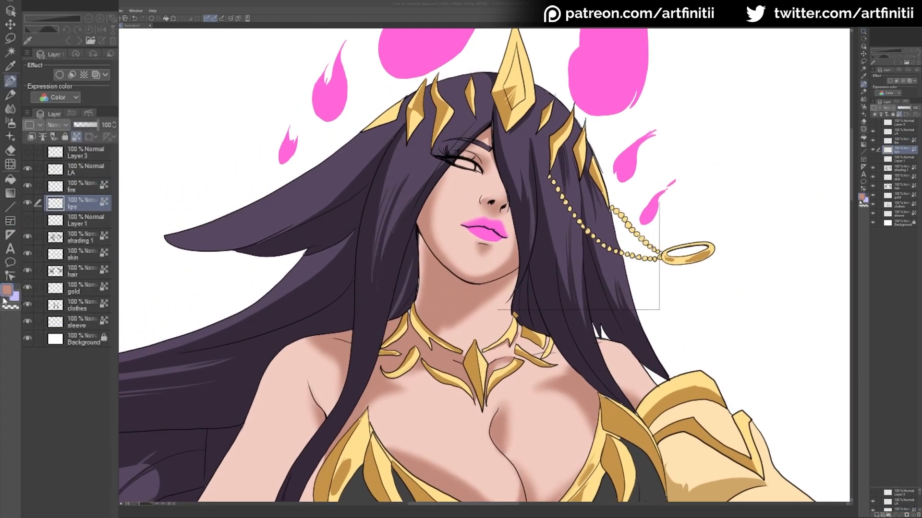
left_click(645, 213)
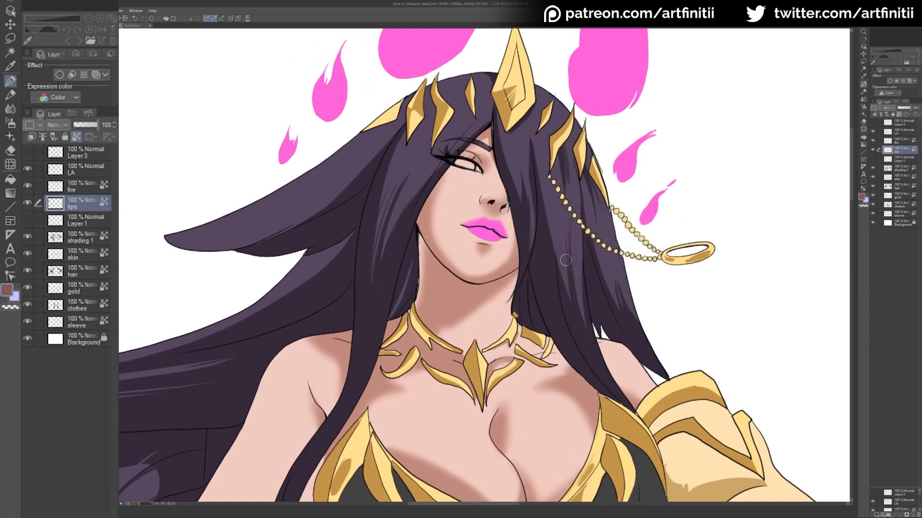
mouse_move(498, 225)
left_mouse_down()
mouse_move(490, 233)
mouse_move(507, 230)
left_mouse_up()
left_click_drag(580, 305, 606, 326)
key("ctrl+z")
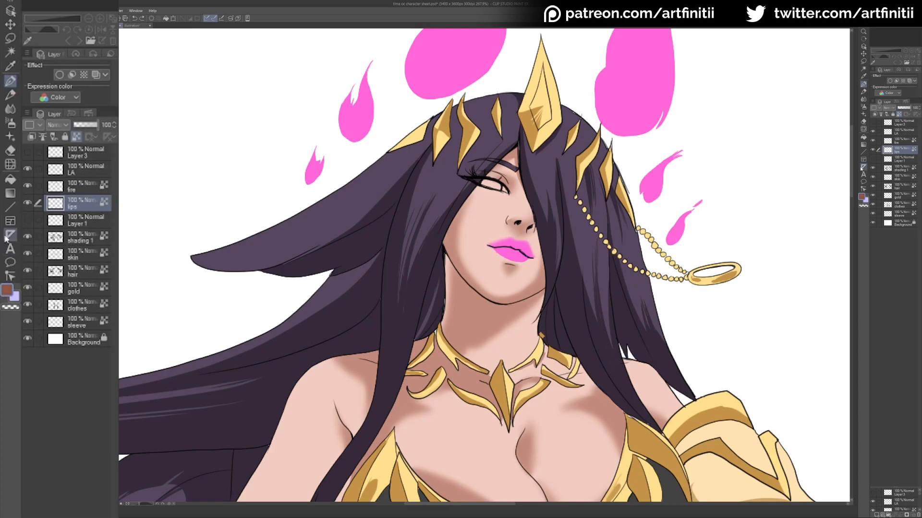
Step: Change the drawing colour to a medium purple and paint over the pink lips on the lips layer
double_click(862, 197)
left_click(583, 252)
left_click_drag(542, 257, 585, 249)
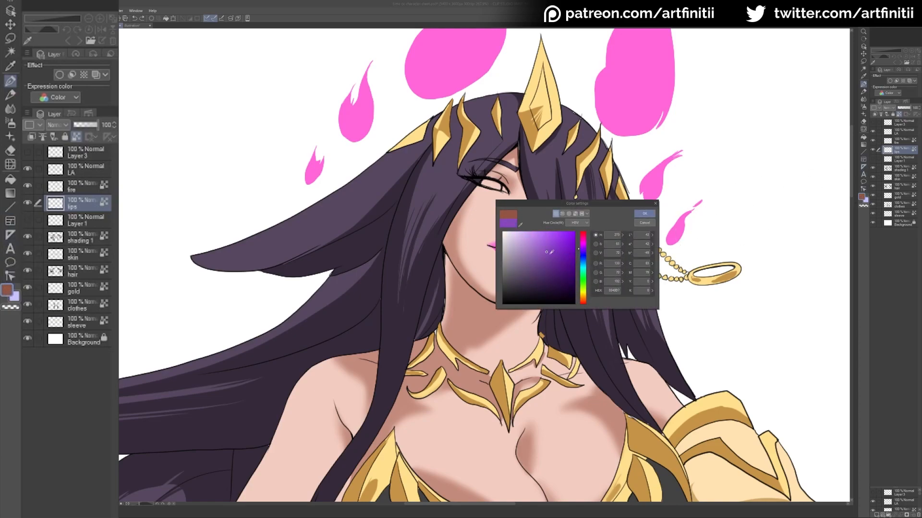
left_click(644, 213)
left_click_drag(494, 246, 508, 254)
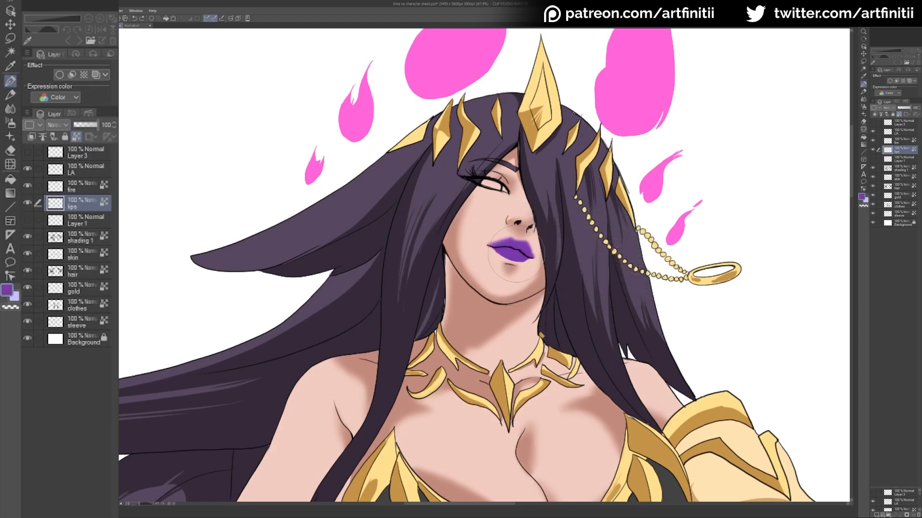
Step: Make the fire layer active, sample the flames' pink, and switch to the lasso selection tool
key("ctrl+space")
left_click_drag(602, 271, 552, 281)
left_click_drag(736, 478, 646, 411)
left_click_drag(510, 148, 614, 225)
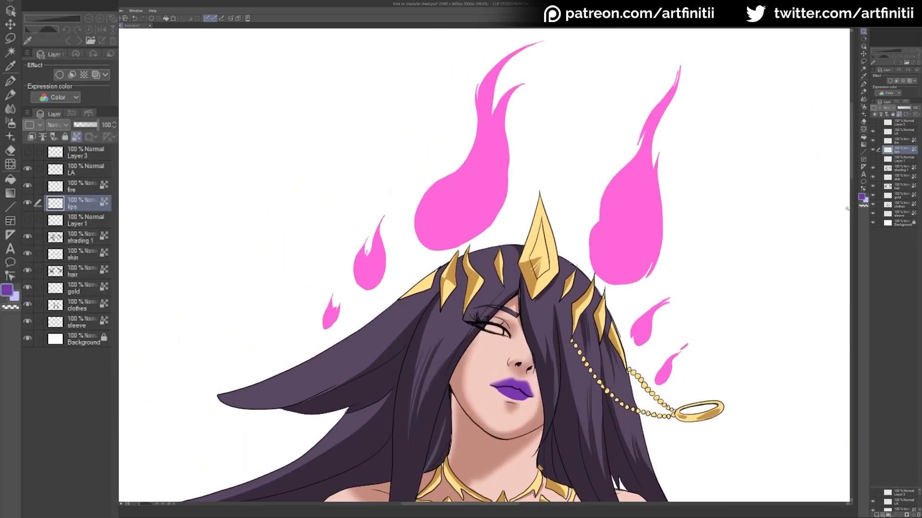
left_click(901, 143)
key("p")
left_click(658, 258, "alt")
key("m")
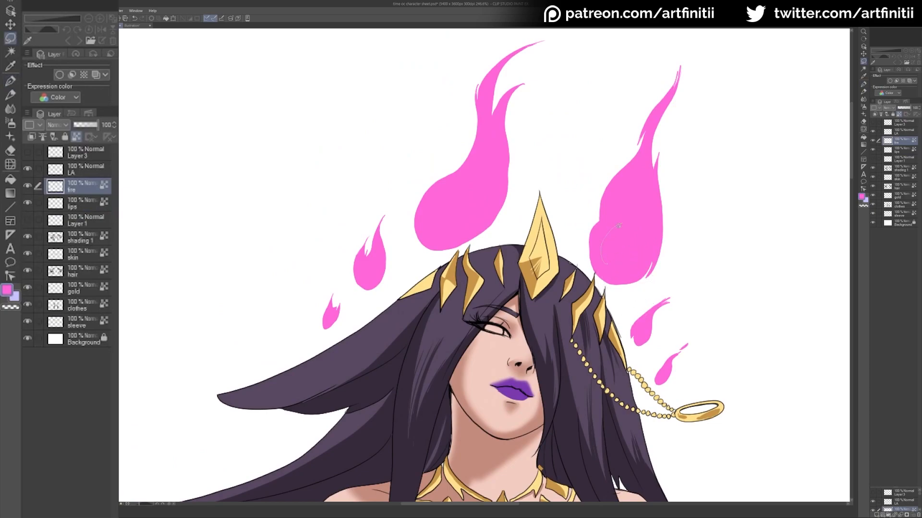
Step: Lasso inner flame shapes inside the front figure's large and small flames as one combined selection
mouse_move(649, 225)
left_mouse_down()
mouse_move(625, 273)
mouse_move(606, 263)
left_mouse_up()
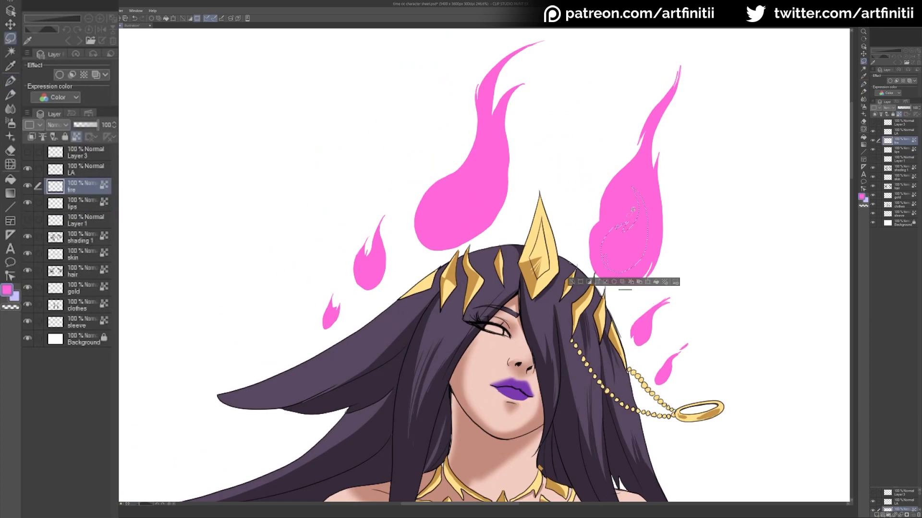
left_click_drag(641, 322, 640, 324)
left_click_drag(433, 231, 476, 210)
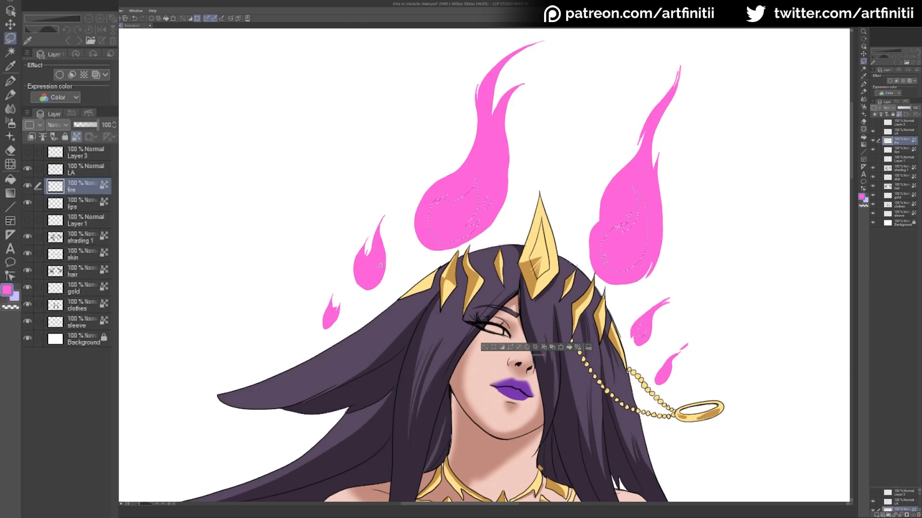
left_click_drag(364, 277, 365, 280)
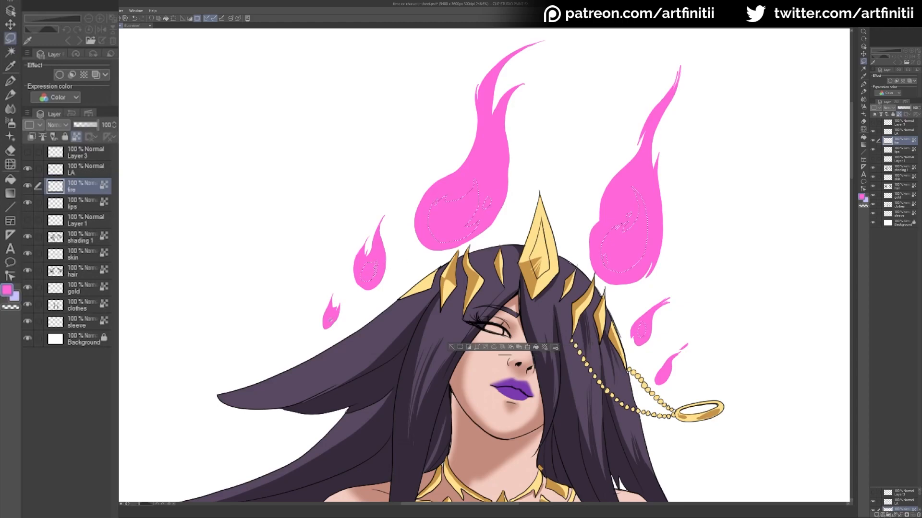
Step: Add inner shapes of the back figure's flames to the lasso selection, fill them all with pale pink, and deselect
left_click_drag(628, 120, 545, 91)
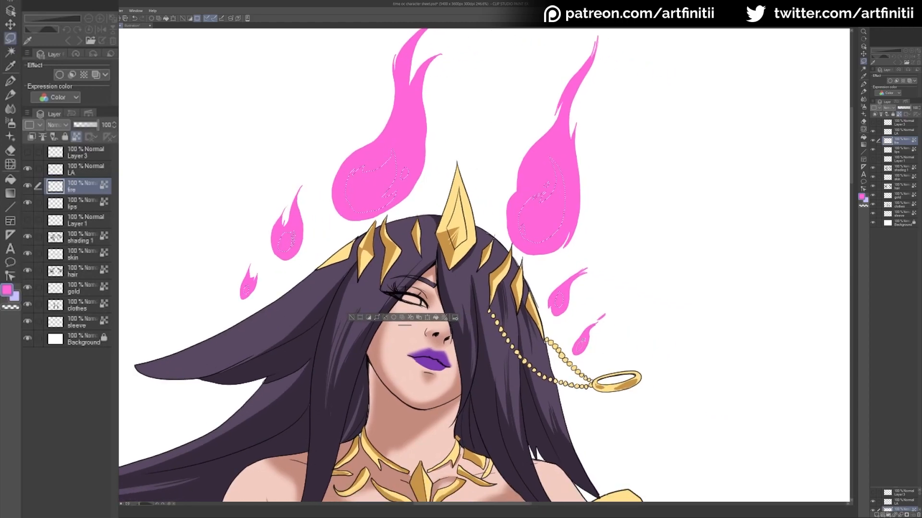
left_click_drag(642, 331, 586, 333)
left_click_drag(705, 372, 412, 329)
mouse_move(527, 252)
left_mouse_down()
mouse_move(538, 253)
mouse_move(526, 235)
left_mouse_up()
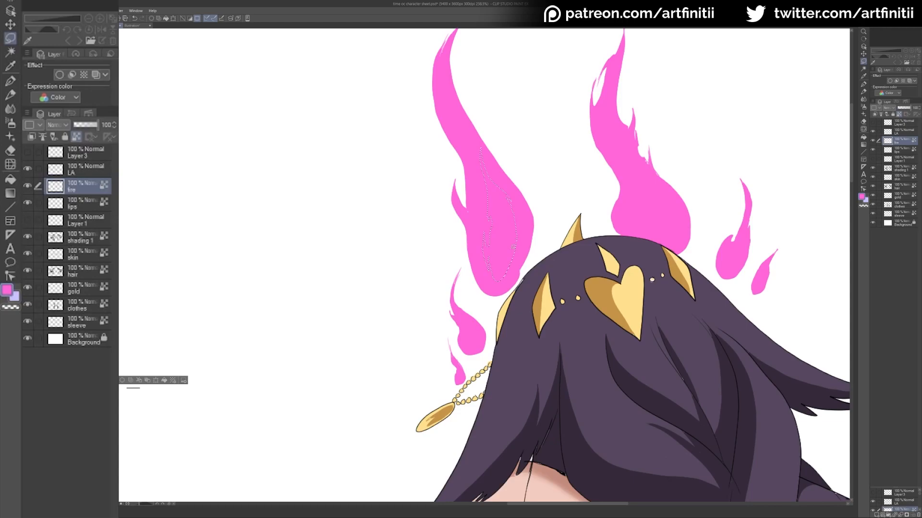
left_click_drag(470, 345, 473, 344)
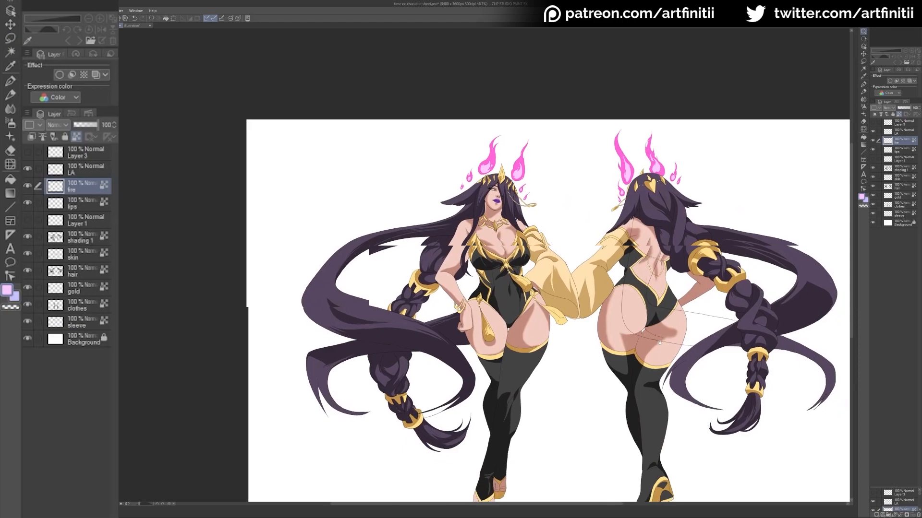
Step: Create a new layer above the fire layer and change the drawing colour to white
left_click_drag(661, 353, 645, 306)
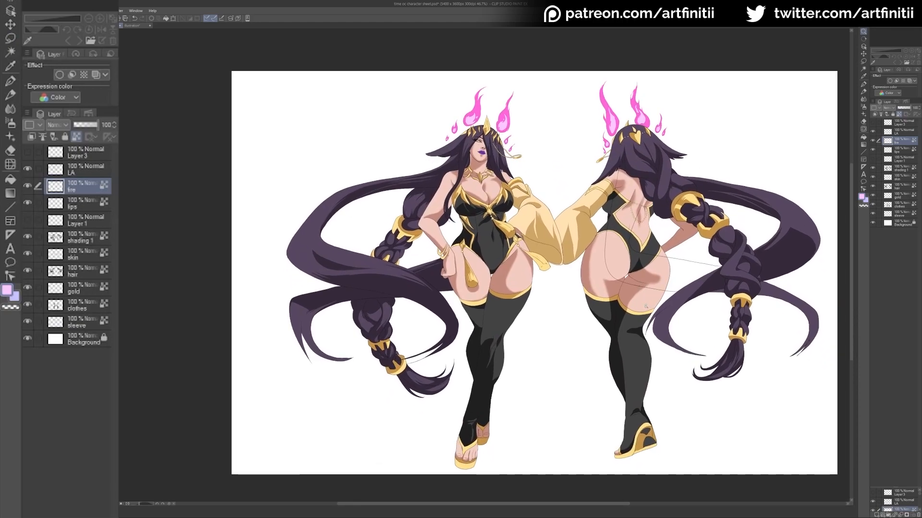
left_click_drag(502, 143, 522, 149)
left_click_drag(543, 258, 604, 315)
left_click_drag(528, 223, 625, 245)
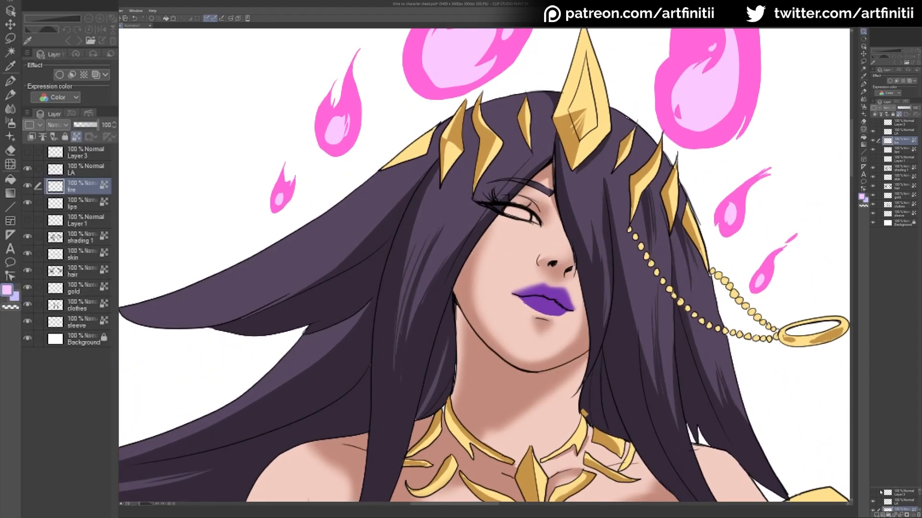
key("ctrl+shift+n")
double_click(861, 198)
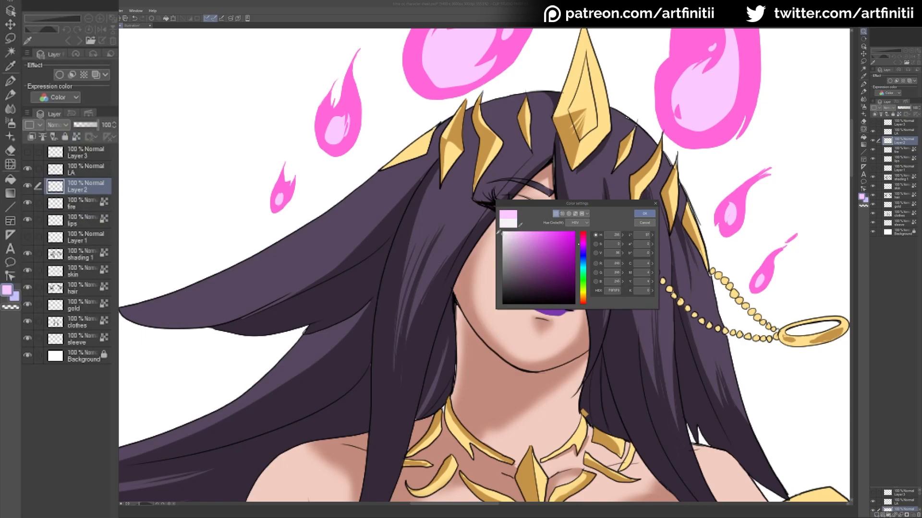
left_click(644, 214)
Step: Paint the white of the front figure's eye on the new layer with a much smaller brush
key("bracketleft")
key("bracketleft")
key("bracketleft")
key("bracketleft")
key("bracketleft")
key("bracketleft")
mouse_move(507, 212)
left_mouse_down()
mouse_move(537, 226)
mouse_move(507, 210)
left_mouse_up()
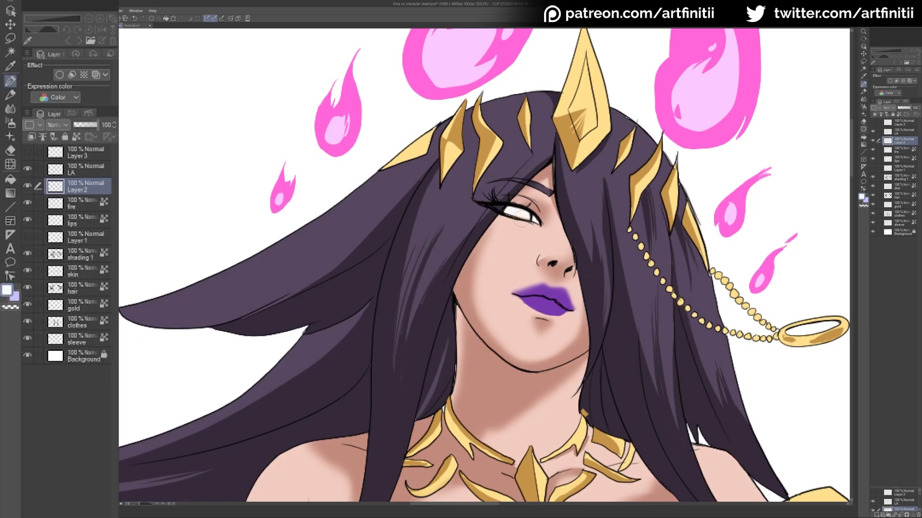
left_click_drag(612, 365, 650, 286)
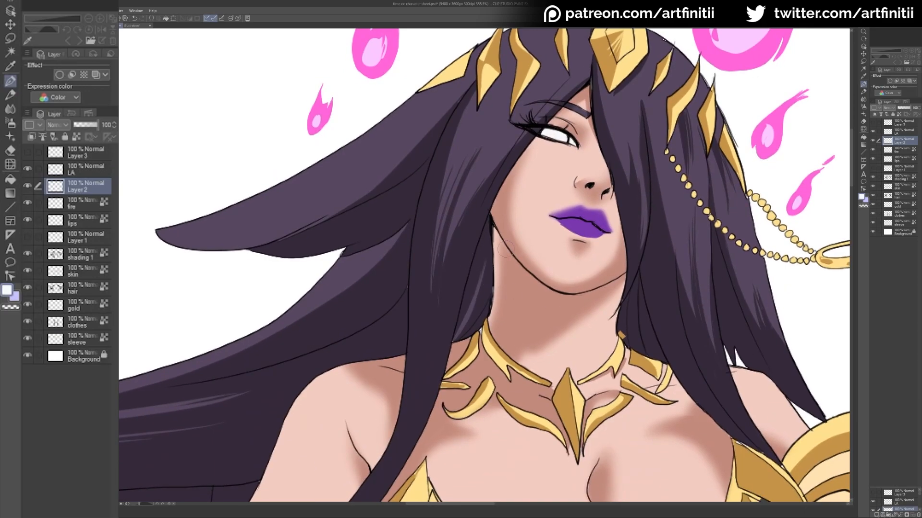
key("ctrl+space")
left_click_drag(519, 255, 492, 259)
left_click_drag(578, 324, 565, 243)
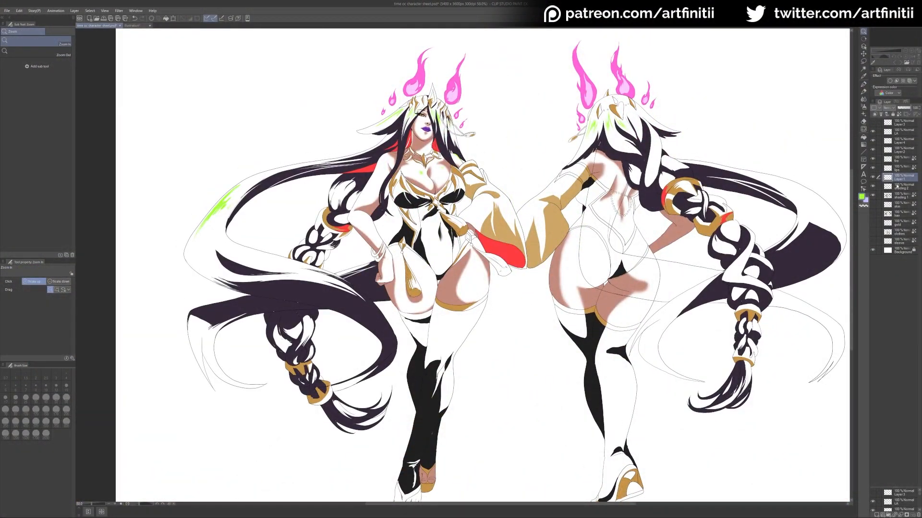
Step: Rename the active layer holding the bright green strokes to highlights
double_click(898, 178)
type("highlights")
key("Return")
scroll(505, 207, "down", 2)
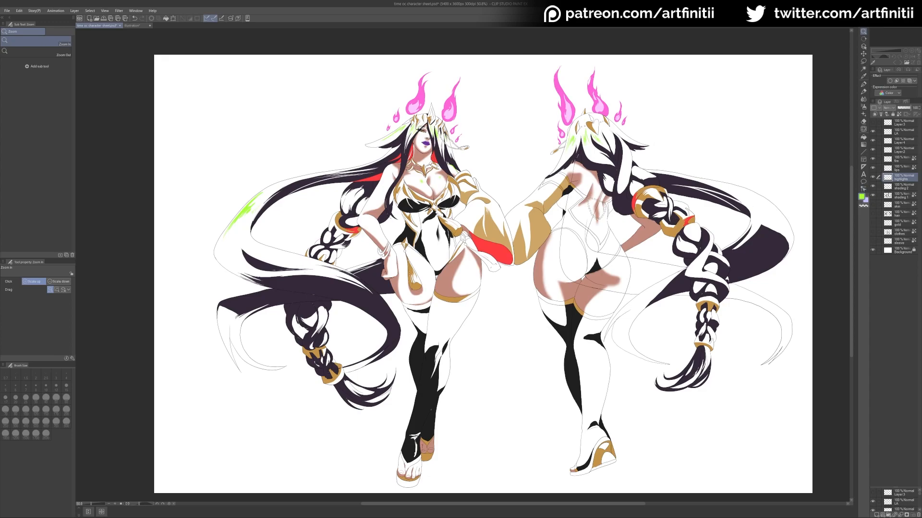
Step: Try refilling the shading 1 layer with pale lavender and compare it with shading 2 switched off and on
left_click(898, 195)
left_click(862, 197)
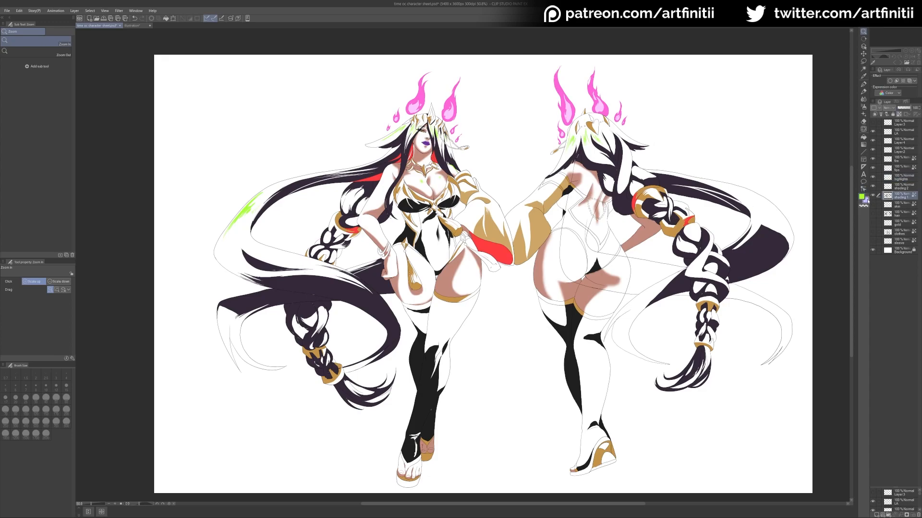
key("p")
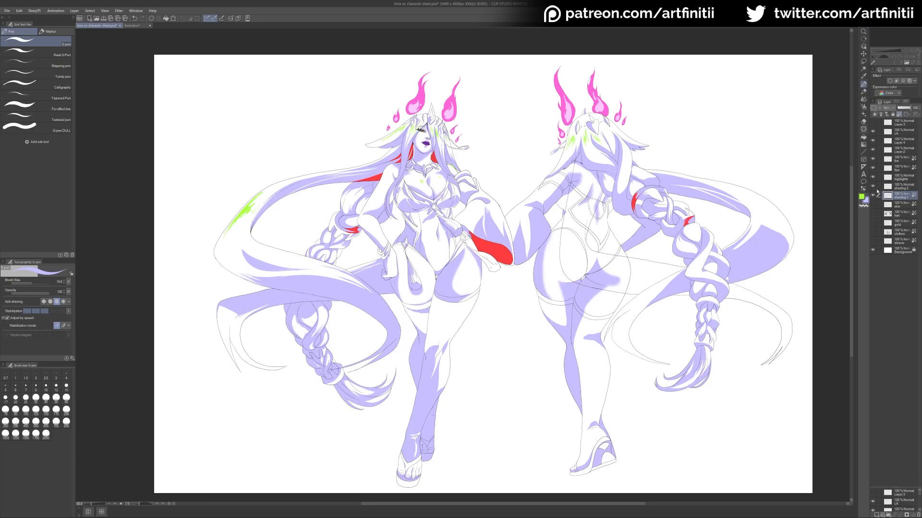
left_click(873, 187)
left_click(873, 187)
left_click(873, 186)
left_click(873, 187)
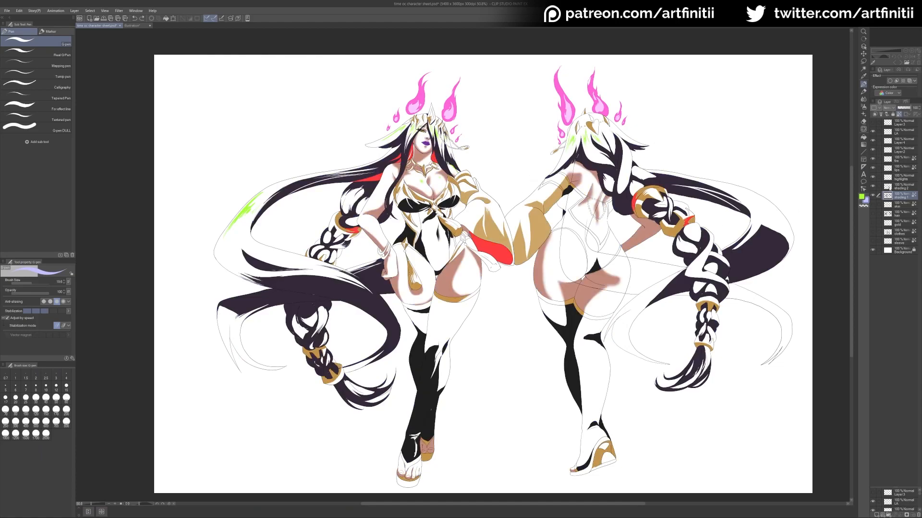
Step: Make shading 2 the active layer and show the skin, hair, gold, clothes and sleeve layers again
left_click(889, 187)
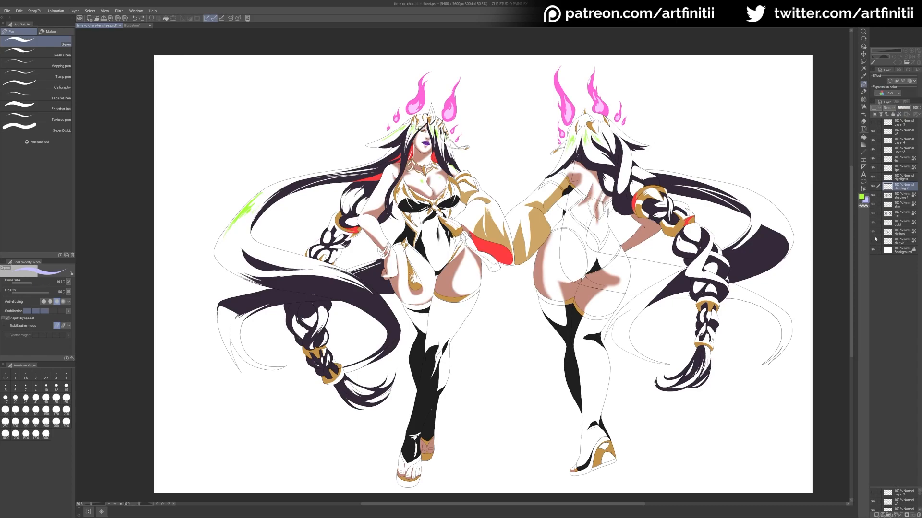
left_click_drag(874, 238, 874, 241)
key("ctrl+space")
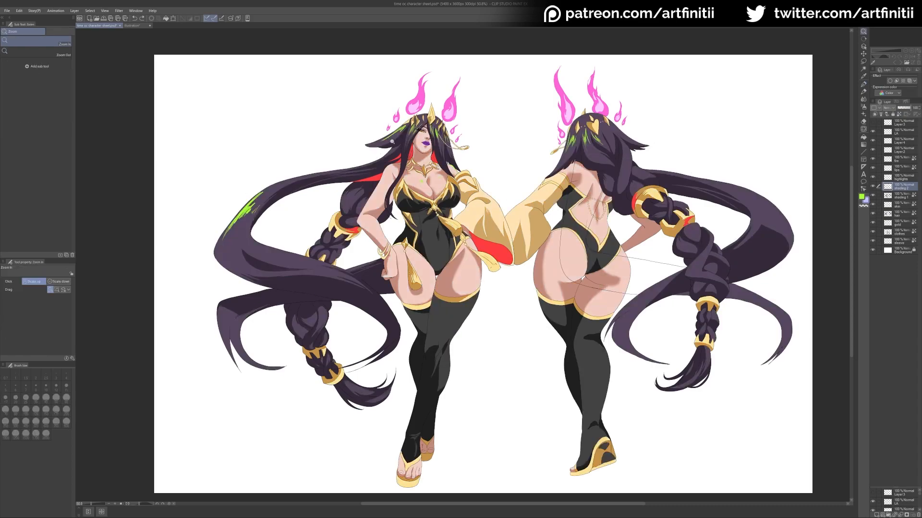
left_click(389, 140)
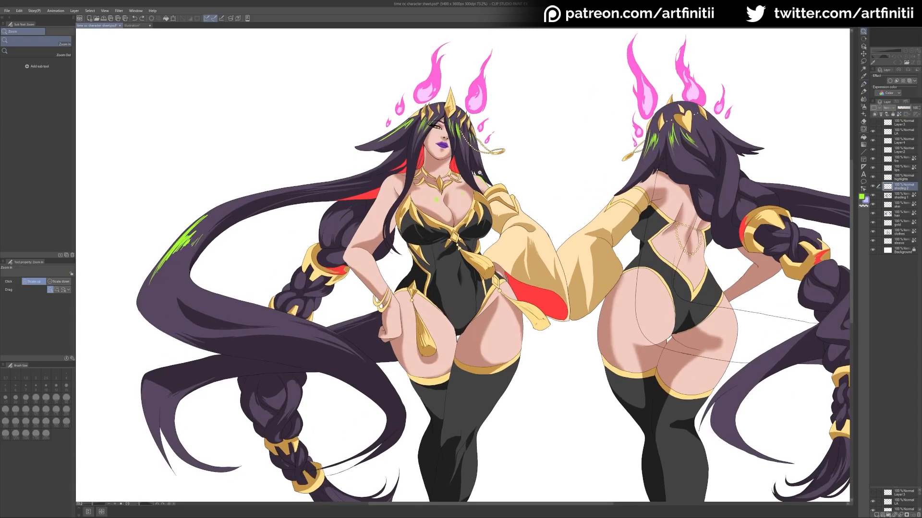
key("p")
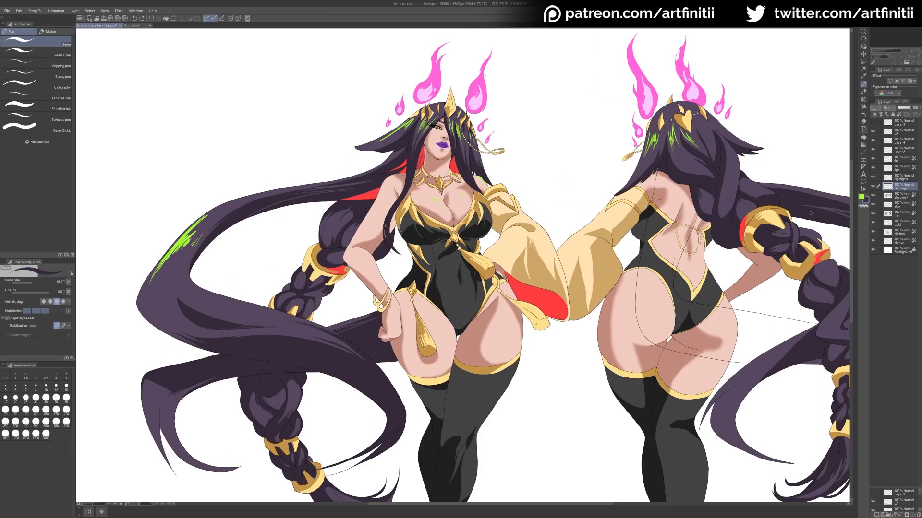
Step: Try filling shading 2 with its sampled red, undo the fill, and lock the layer's transparent pixels
left_click(899, 115)
left_click(455, 169, "alt")
key("alt+Delete")
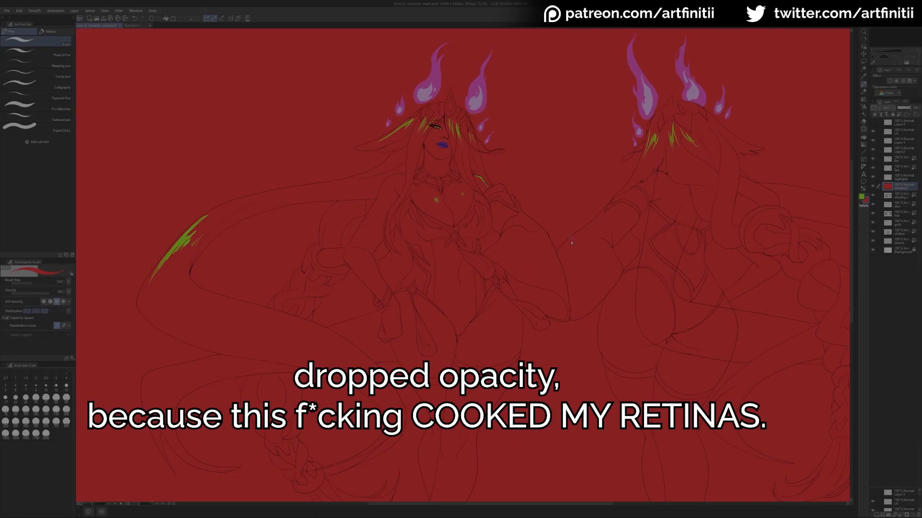
key("ctrl+z")
left_click(900, 115)
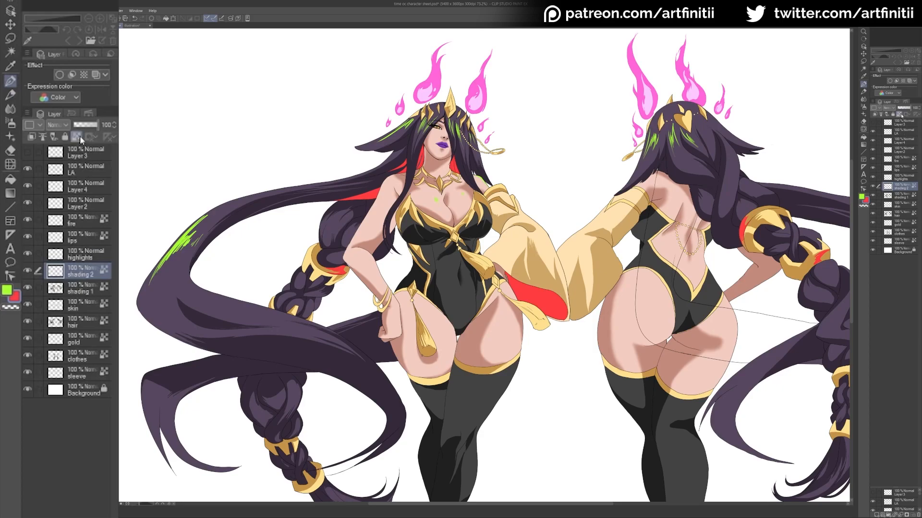
Step: Select the hair layer's area and fill its shading 2 shapes with a darker version of the sampled hair shadow purple
left_click(60, 325)
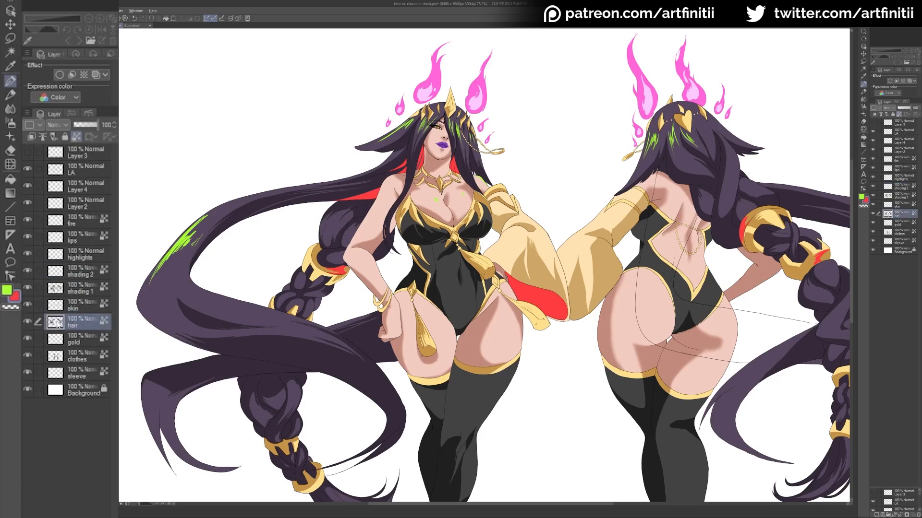
left_click(55, 322, "ctrl")
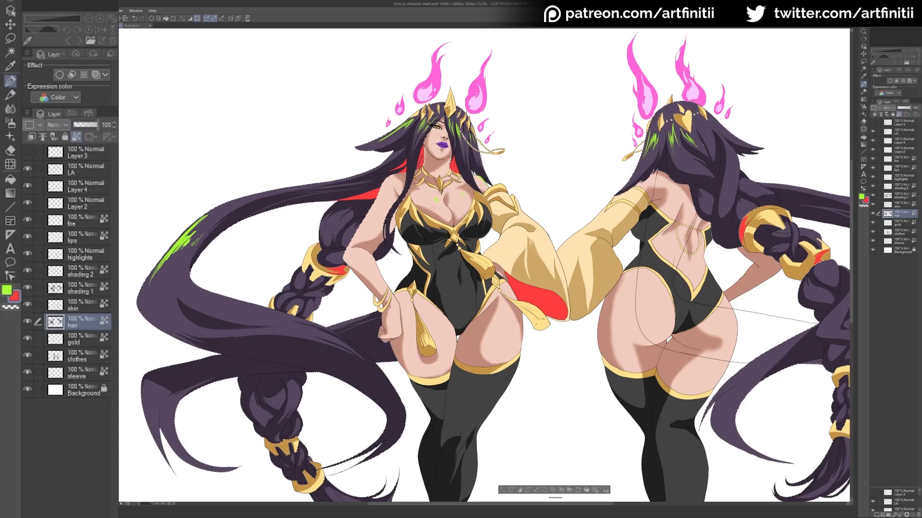
left_click(402, 161, "alt")
double_click(866, 200)
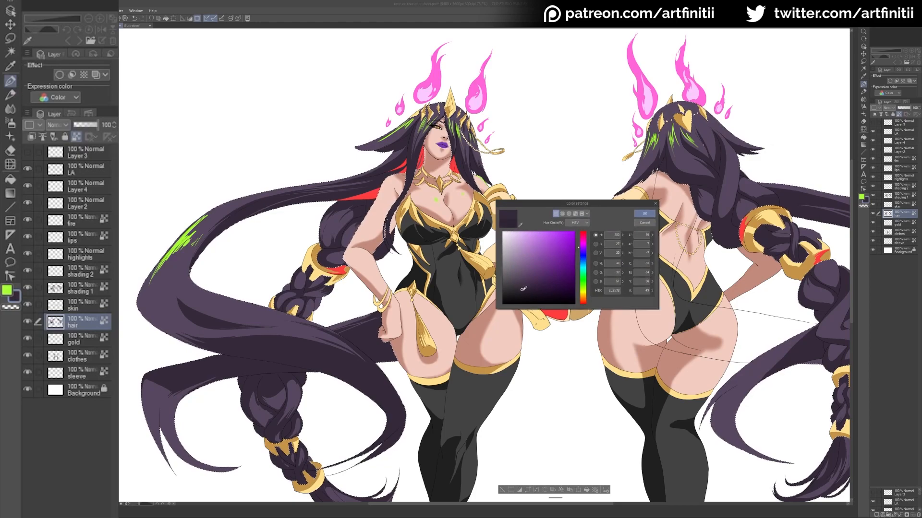
left_click(645, 213)
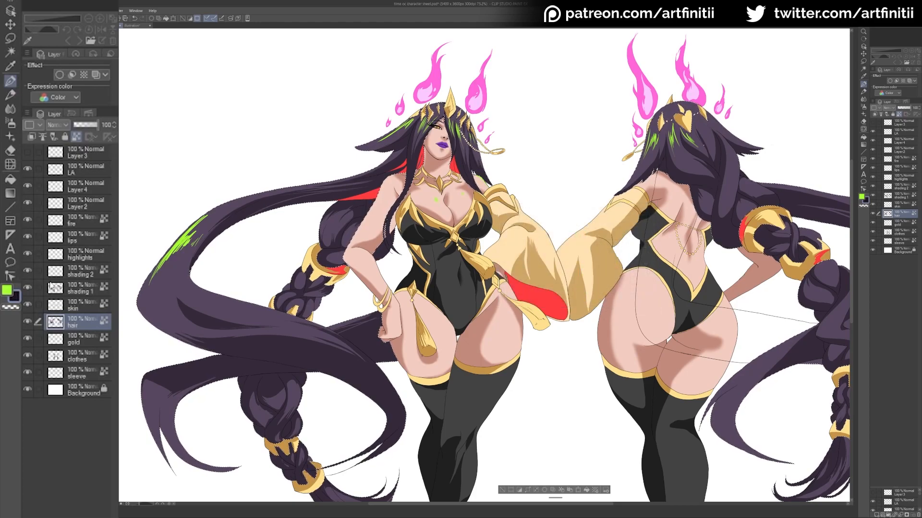
left_click(889, 187)
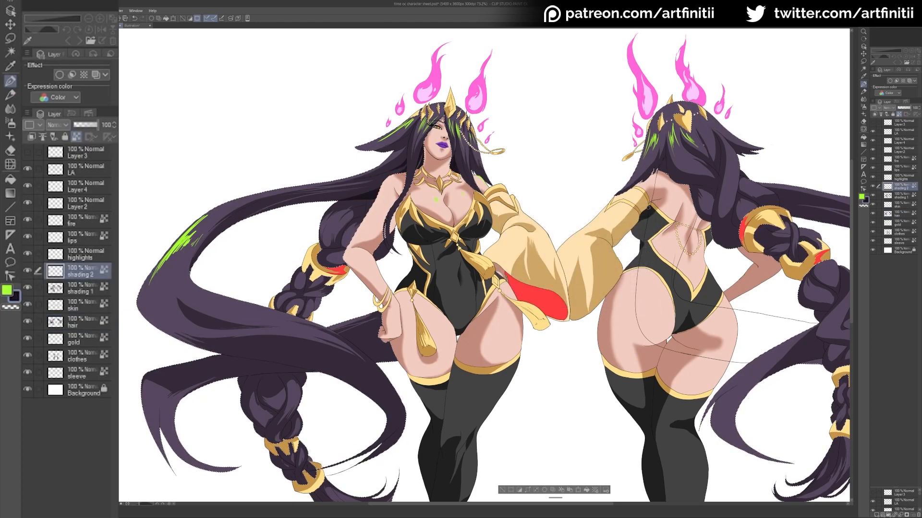
key("ctrl+d")
Step: Select the sleeve layer's area and fill its shading 2 shapes with a darker brown based on the sleeve's shadow colour
left_click_drag(570, 357, 566, 344)
left_click(538, 253, "alt")
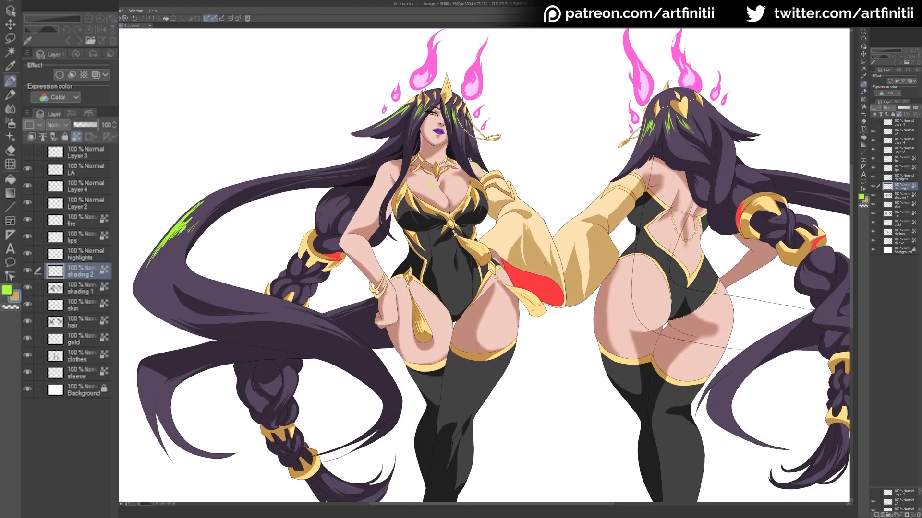
left_click(60, 377)
left_click(60, 378, "ctrl")
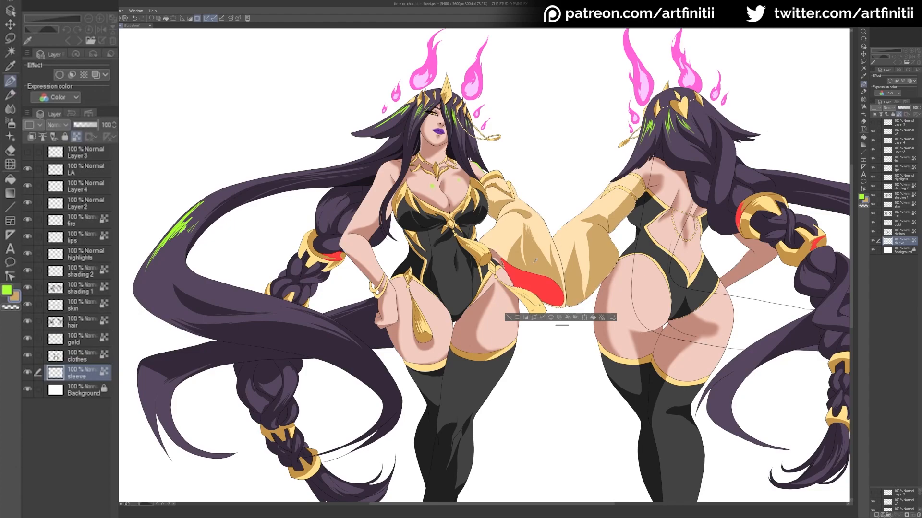
double_click(16, 298)
left_click(551, 254)
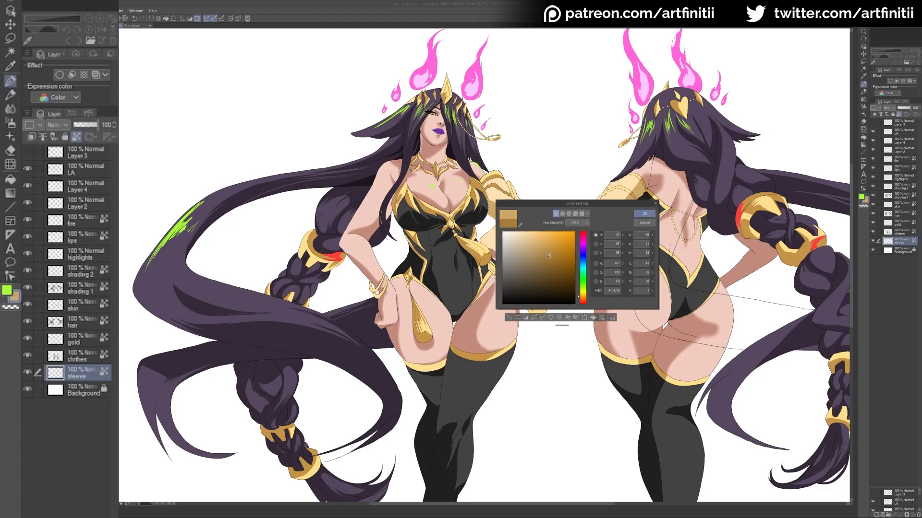
left_click(645, 214)
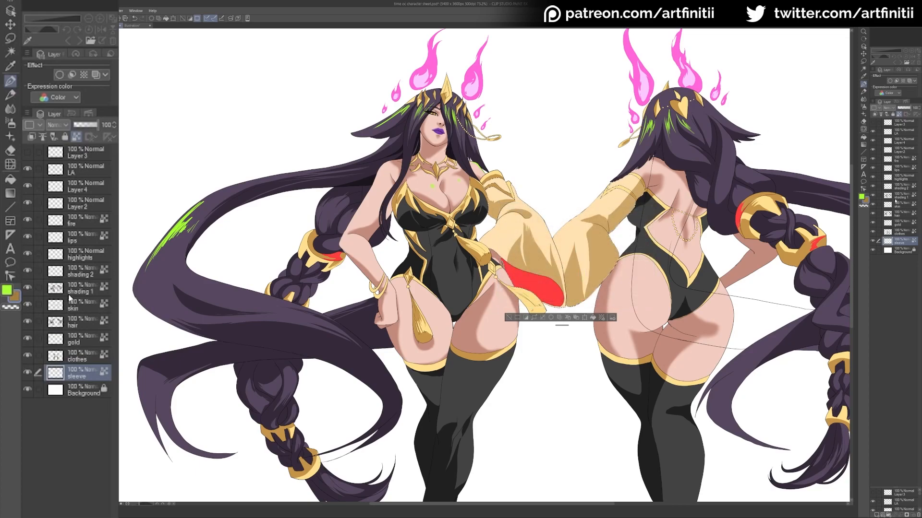
left_click(66, 275)
key("alt+Delete")
key("ctrl+d")
Step: Select the gold layer's area and fill its shading 2 shapes with a darker brown based on the gold's shadow colour
left_click(317, 241, "alt")
double_click(866, 201)
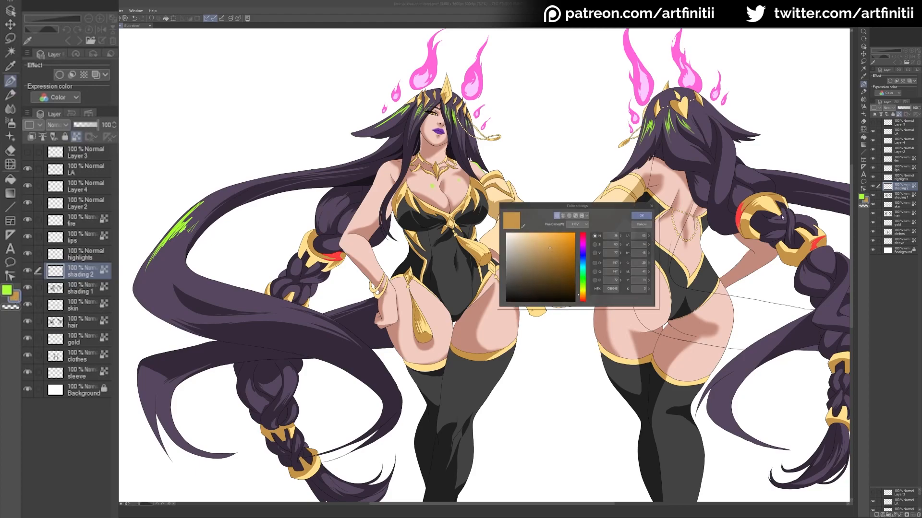
left_click_drag(555, 255, 562, 263)
left_click(642, 215)
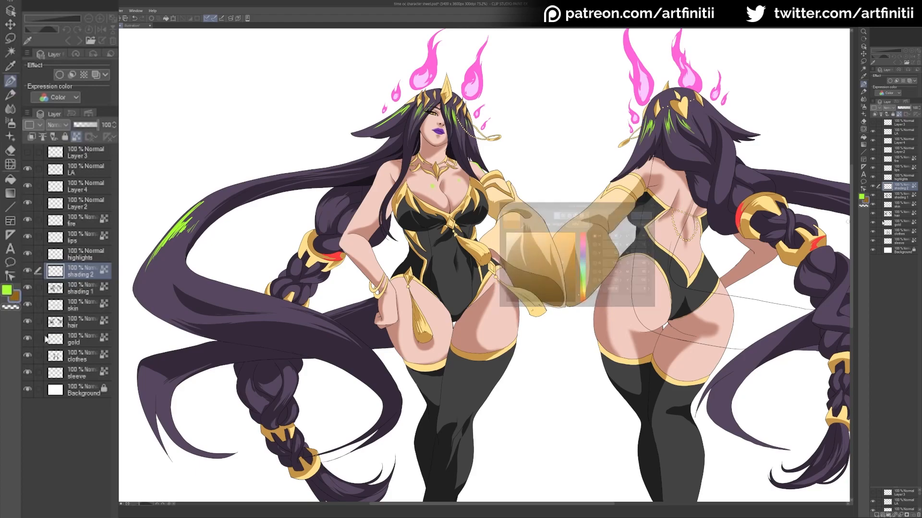
left_click(58, 340)
left_click(56, 341, "ctrl")
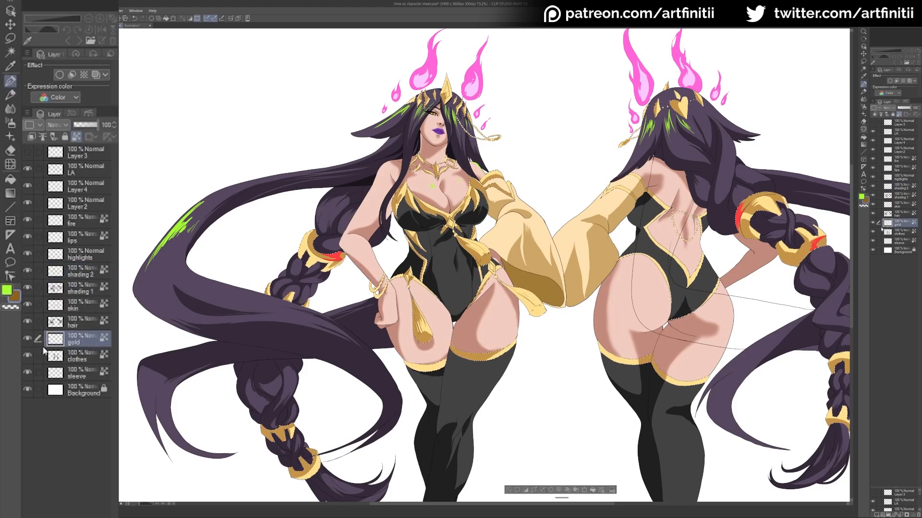
left_click(57, 274)
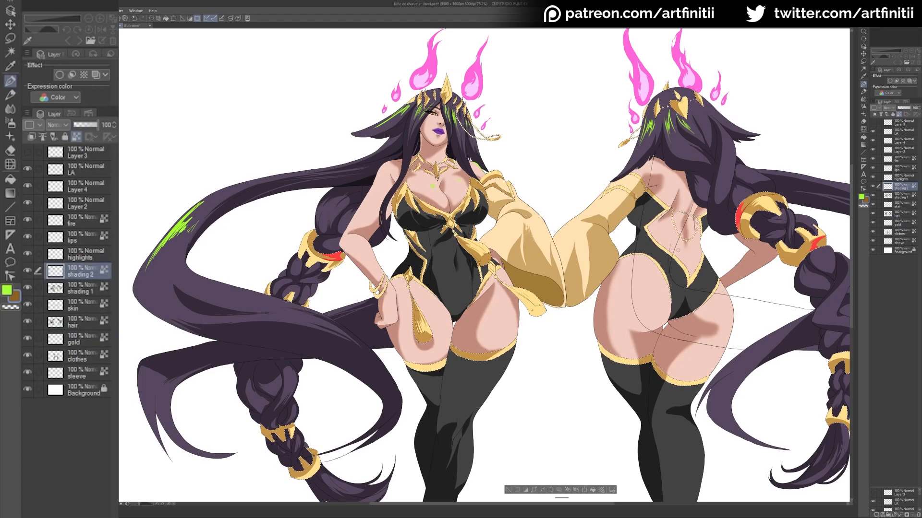
key("ctrl+d")
Step: Examine the second shading pass on both figures by switching the shading 2 layer off and on
key("ctrl+space")
left_click_drag(550, 228, 669, 300)
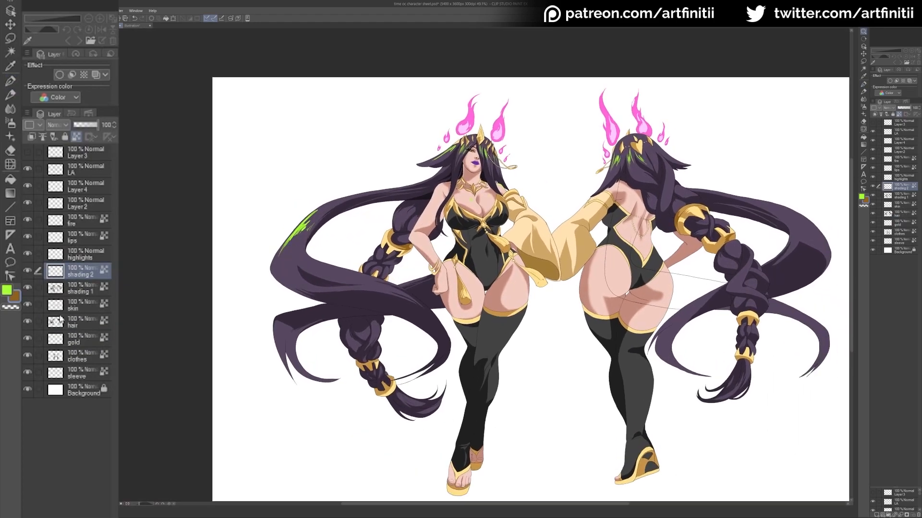
left_click(28, 271)
left_click(28, 272)
left_click(27, 271)
left_click(28, 271)
left_click_drag(547, 242, 531, 243)
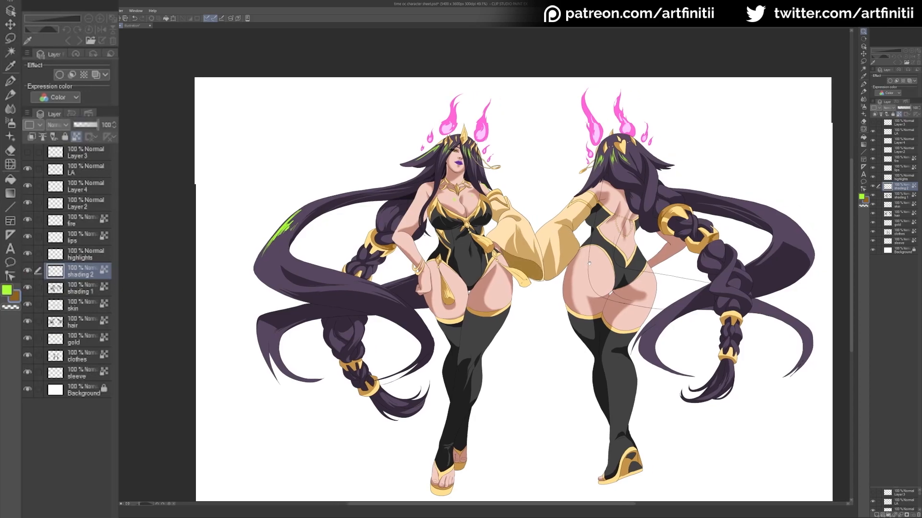
left_click_drag(583, 195, 589, 198)
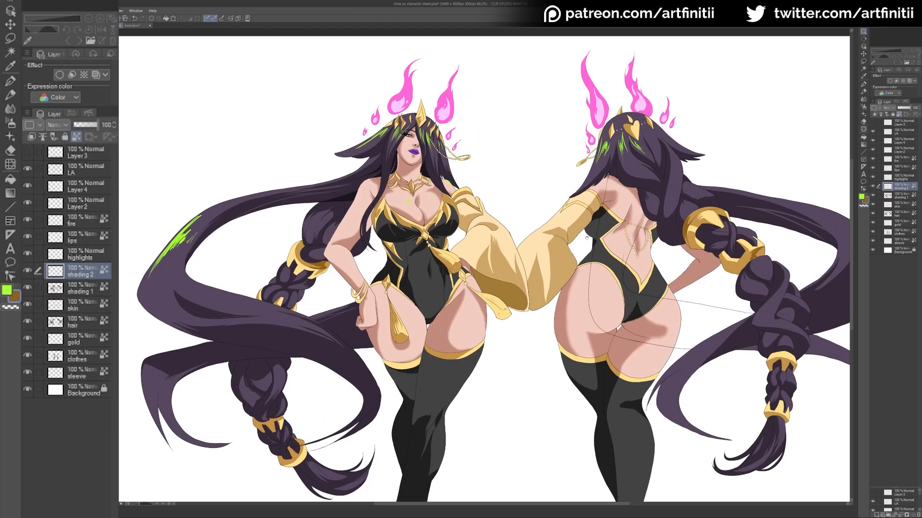
left_click_drag(580, 234, 600, 240)
Step: Recolour the green hair highlights on both figures in the highlights layer with a lighter version of the sampled hair purple
left_click(67, 255)
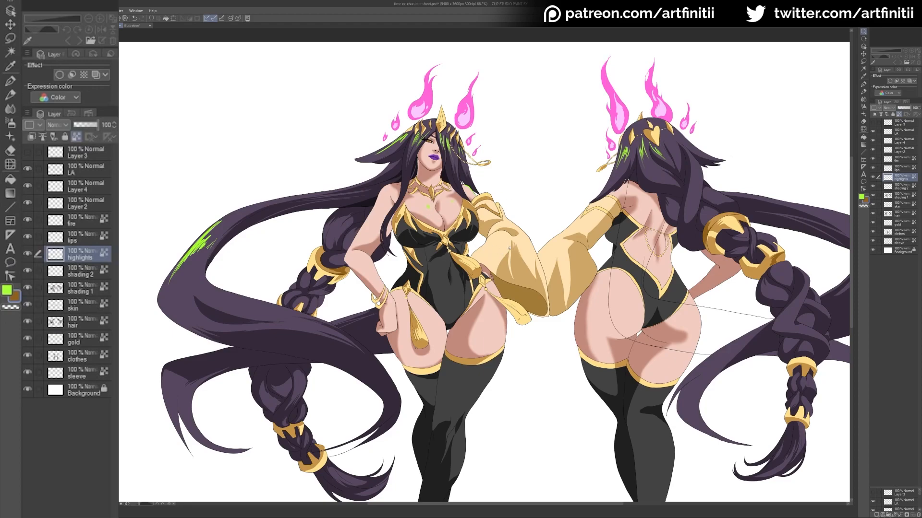
left_click_drag(614, 256, 604, 261)
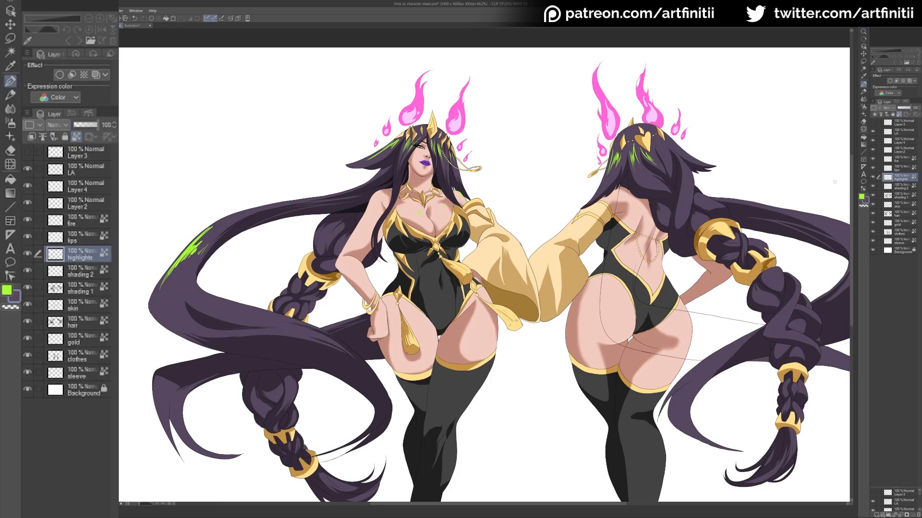
left_click(862, 198)
left_click(649, 179, "alt")
double_click(862, 197)
left_click(522, 261)
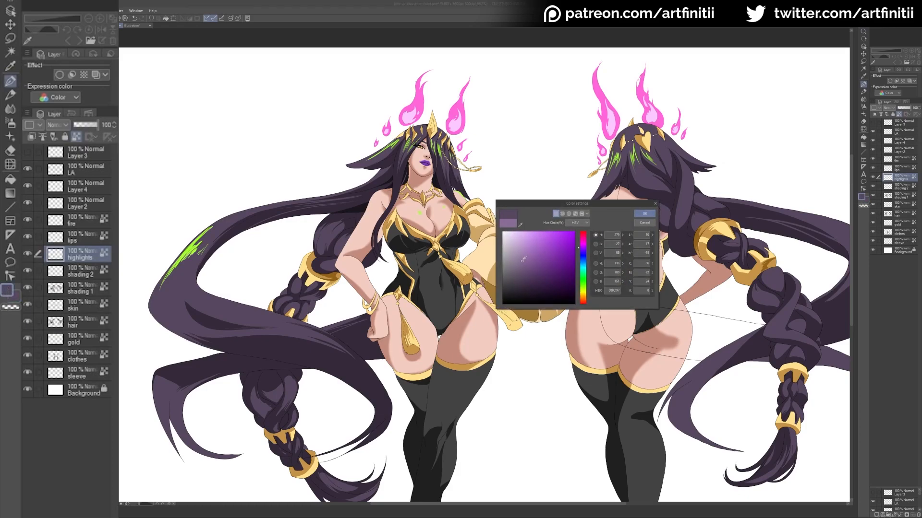
left_click(644, 213)
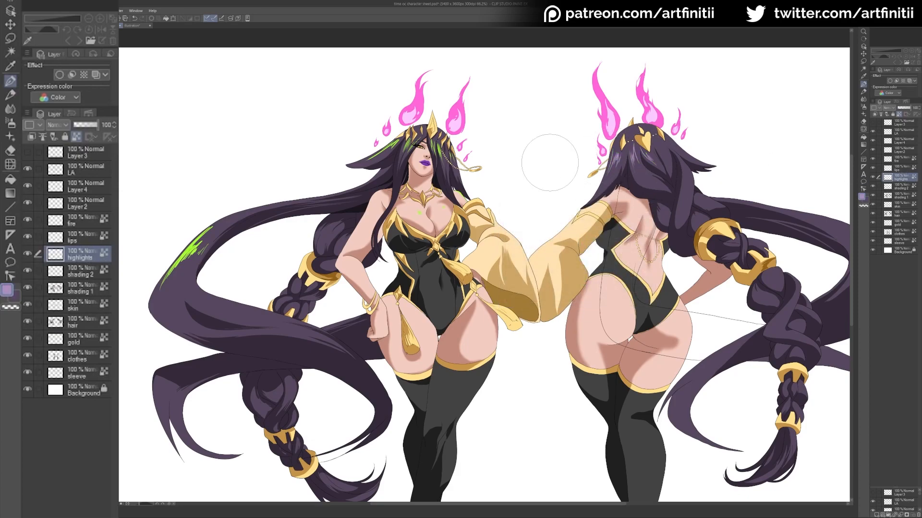
left_click_drag(221, 240, 169, 290)
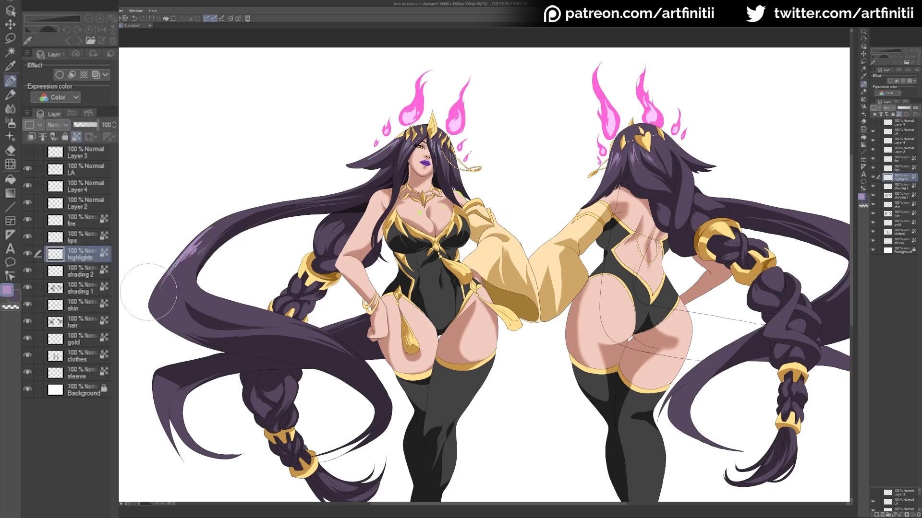
Step: Recolour the green skin highlights on the highlights layer with a near-white tint based on the sampled skin colour
left_click(447, 222, "alt")
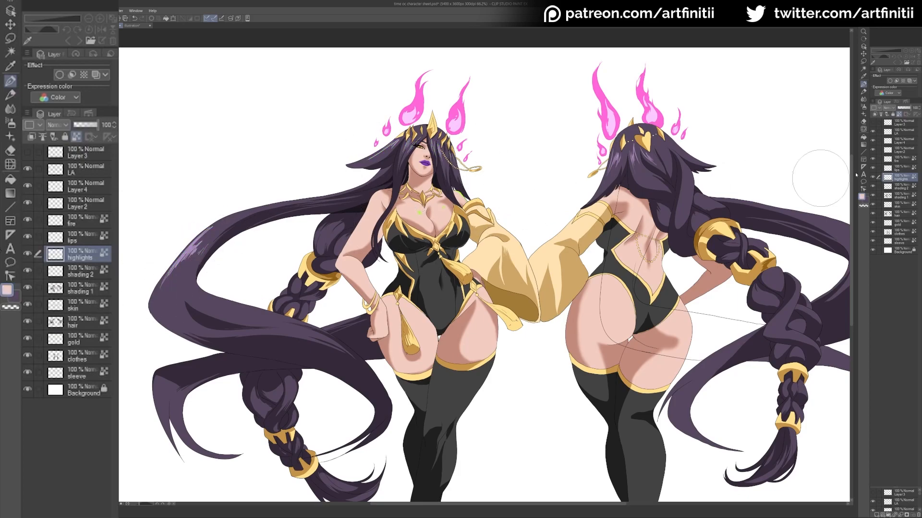
left_click(862, 197)
left_click_drag(517, 234, 502, 232)
left_click(644, 214)
left_click_drag(419, 213, 458, 194)
scroll(490, 274, "down", 3)
scroll(499, 307, "up", 3)
mouse_move(498, 311)
left_mouse_down()
mouse_move(515, 314)
mouse_move(515, 293)
left_mouse_up()
left_click_drag(406, 93, 406, 100)
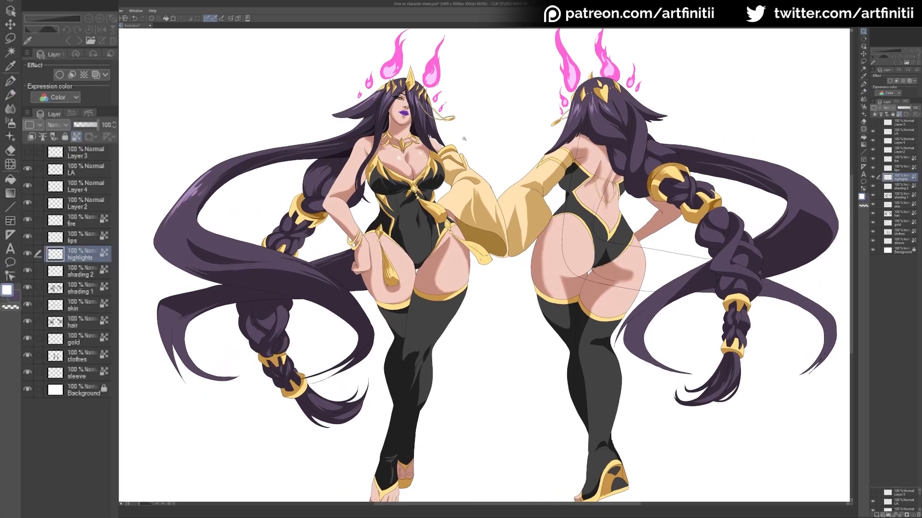
Step: Add a layer folder above Layer 4 and name it "shading"
scroll(513, 182, "down", 2)
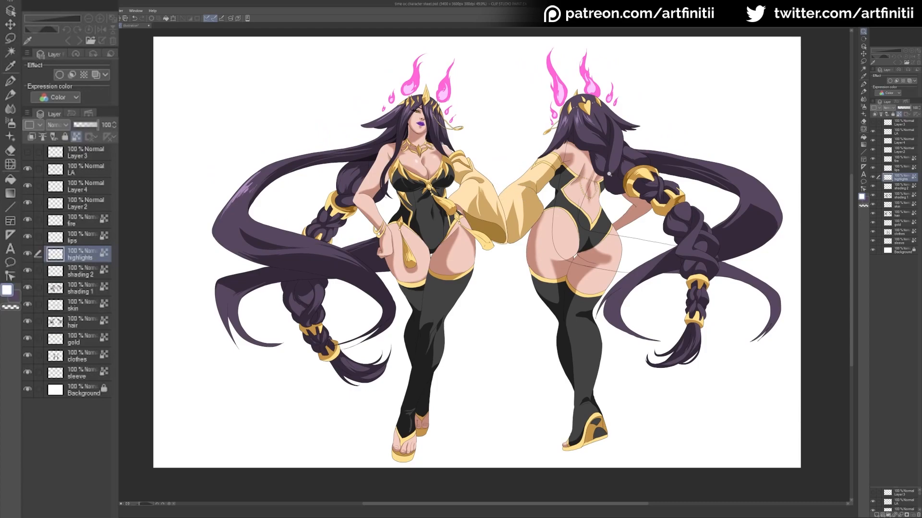
left_click(895, 141)
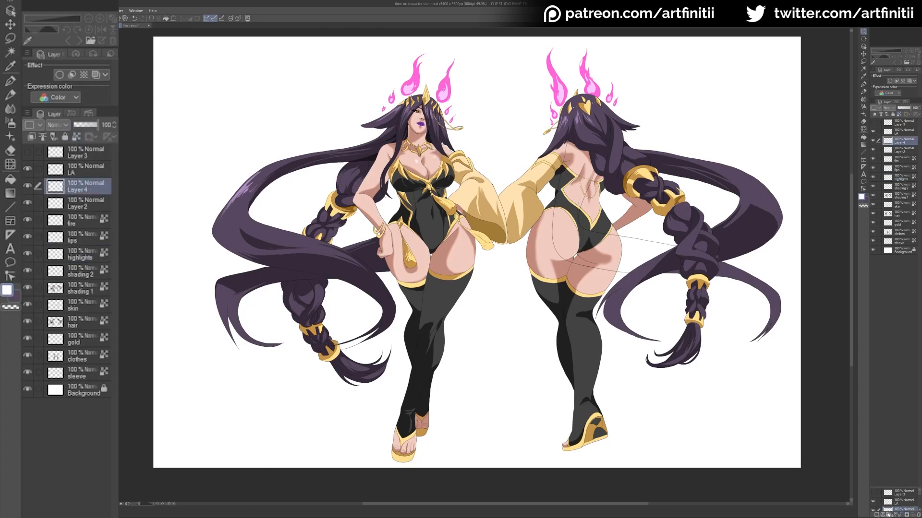
left_click(888, 515)
double_click(901, 142)
type("shading")
key("Return")
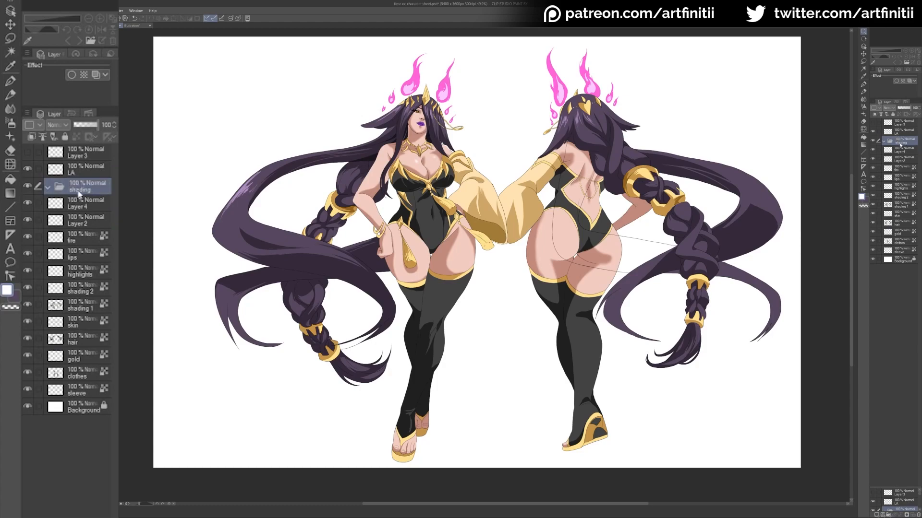
Step: Move all layers from Layer 4 down to sleeve into the shading folder and collapse the folder
left_click(900, 151)
left_click(56, 386, "shift")
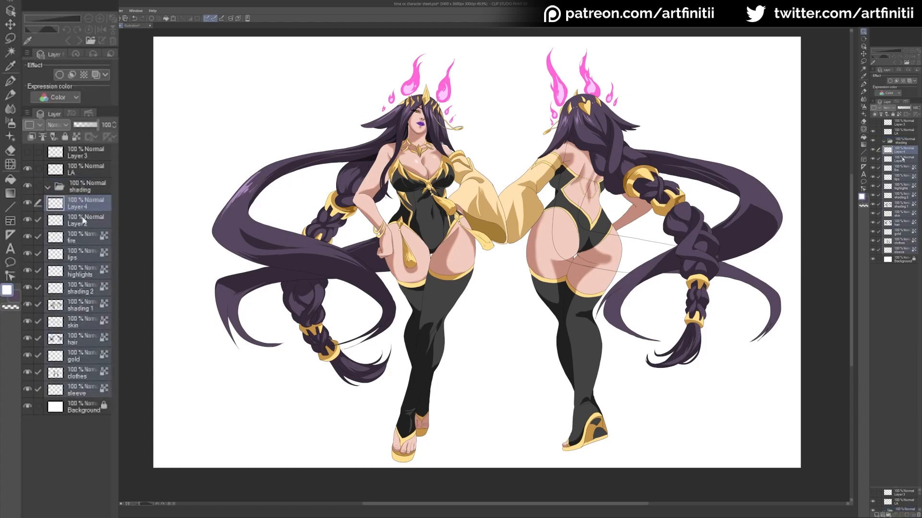
left_click_drag(62, 206, 68, 193)
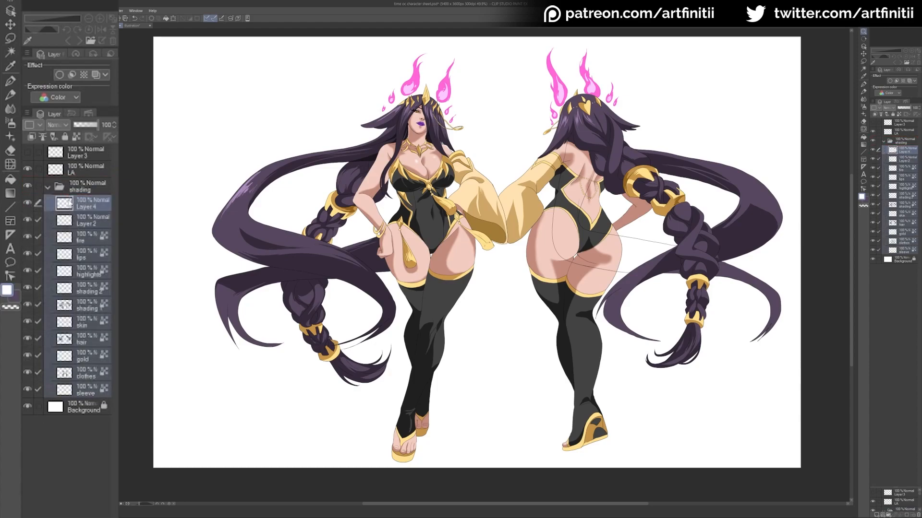
left_click(60, 191)
left_click(50, 191)
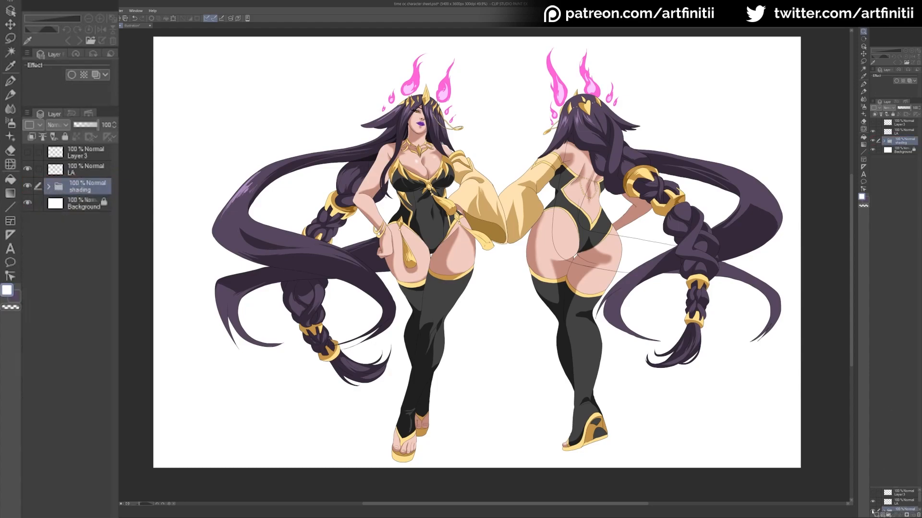
Step: Add a new layer above the shading folder and clip it to the folder
key("ctrl+shift+n")
key("ctrl+alt+g")
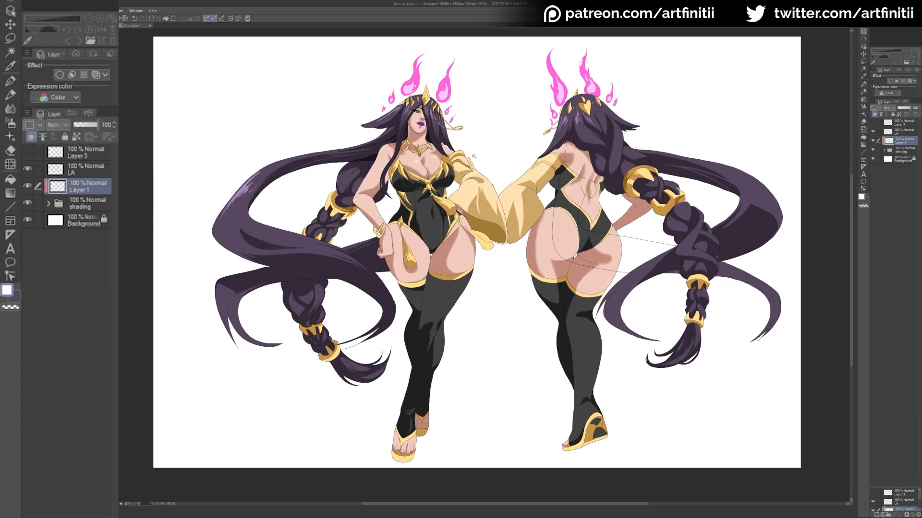
left_click(48, 206)
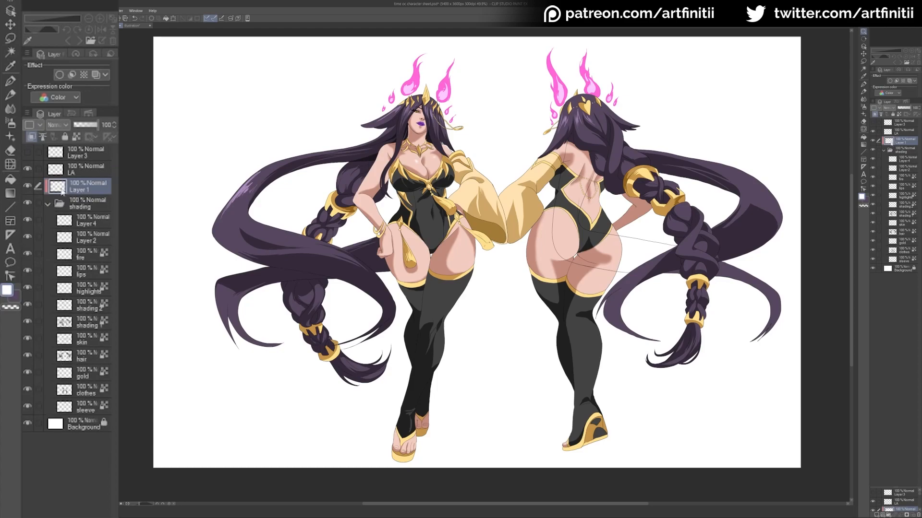
left_click(48, 205)
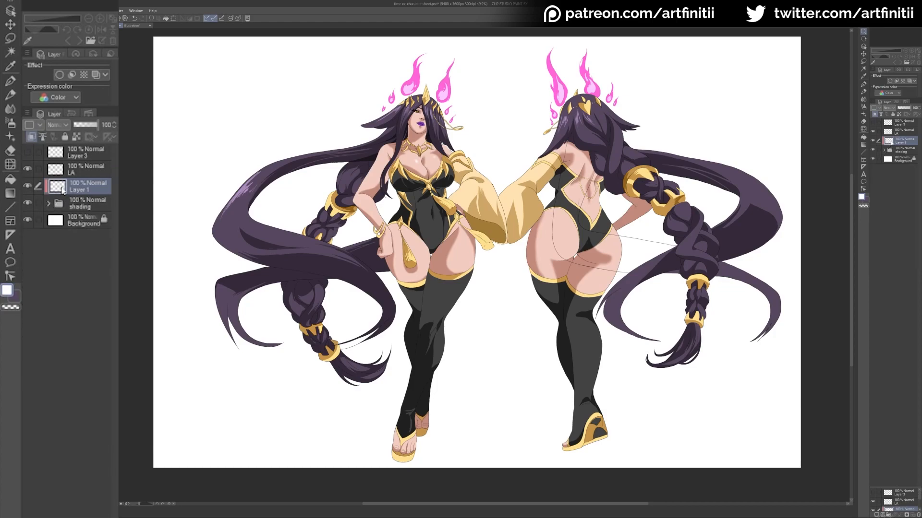
Step: Choose a muted dark purple as the drawing colour and switch to the airbrush
key("p")
left_click(589, 210, "alt")
double_click(863, 198)
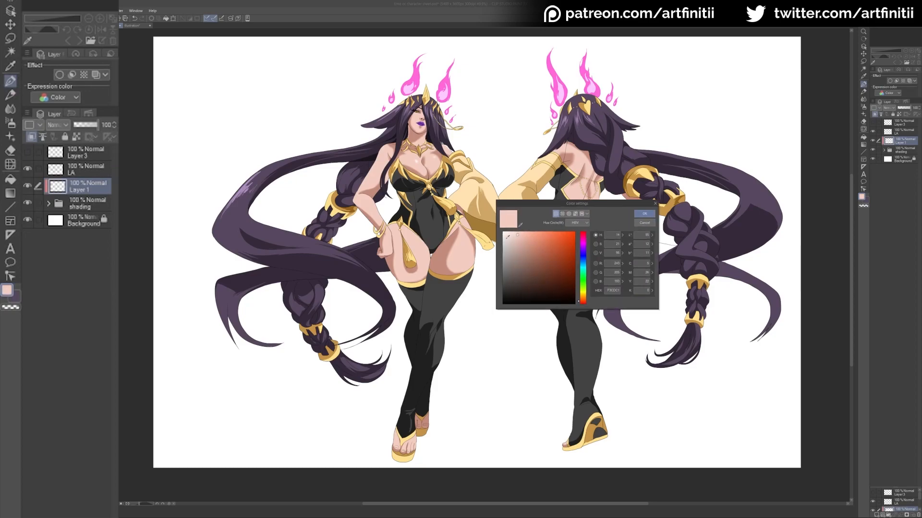
left_click(539, 267)
left_click(584, 246)
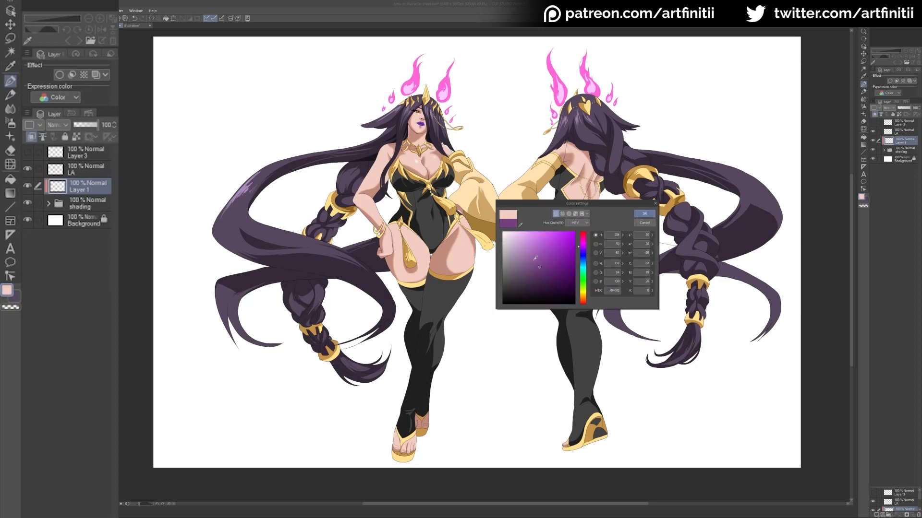
left_click(534, 272)
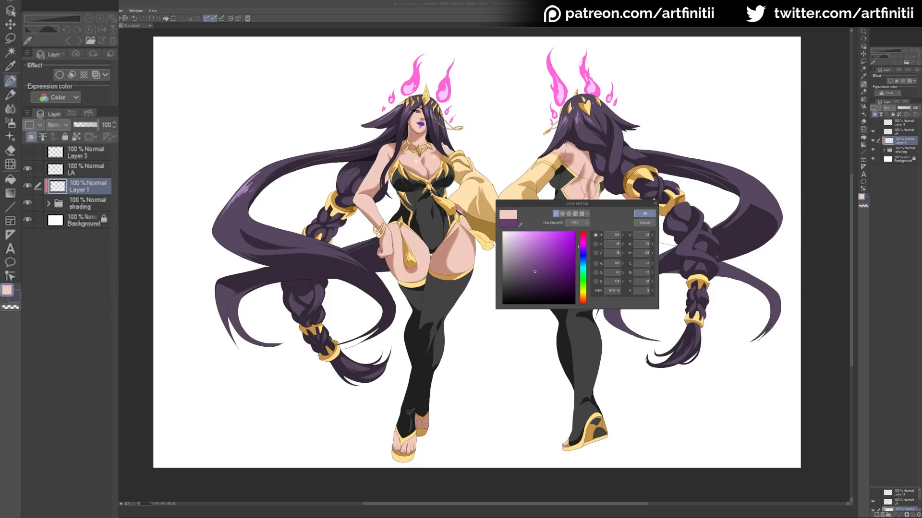
left_click(645, 213)
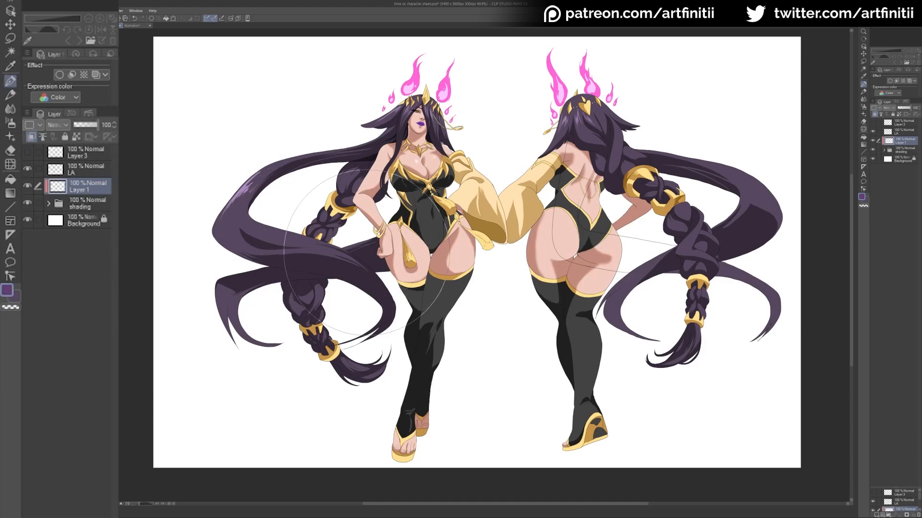
key("b")
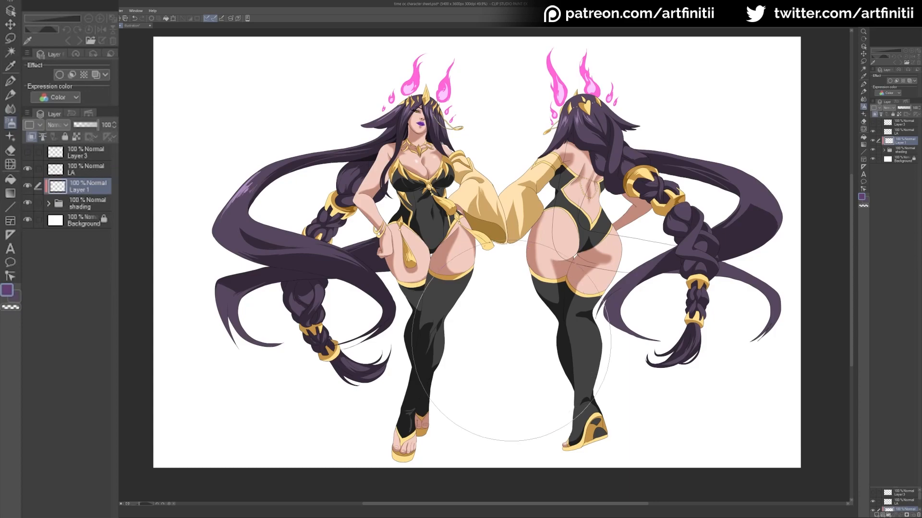
Step: Set the clipped layer's blending mode to Overlay and softly airbrush the dark purple over the stockings with a smaller brush
left_click_drag(525, 351, 472, 349)
left_click(60, 125)
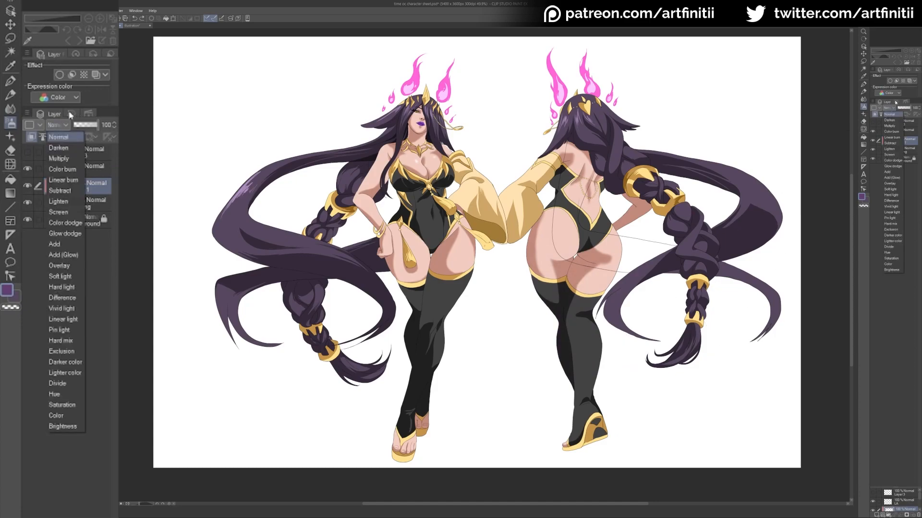
left_click(61, 266)
key("bracketleft")
key("bracketleft")
key("bracketleft")
mouse_move(440, 312)
left_mouse_down()
mouse_move(452, 307)
mouse_move(424, 368)
mouse_move(448, 418)
left_mouse_up()
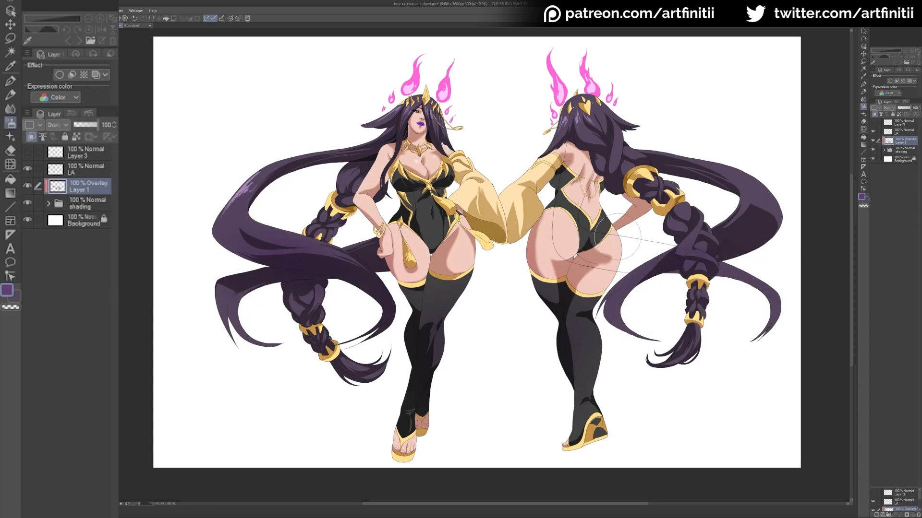
Step: Airbrush a bright pink-violet over the hair of both figures on the Overlay layer
double_click(861, 197)
left_click_drag(565, 268, 541, 219)
left_click(584, 244)
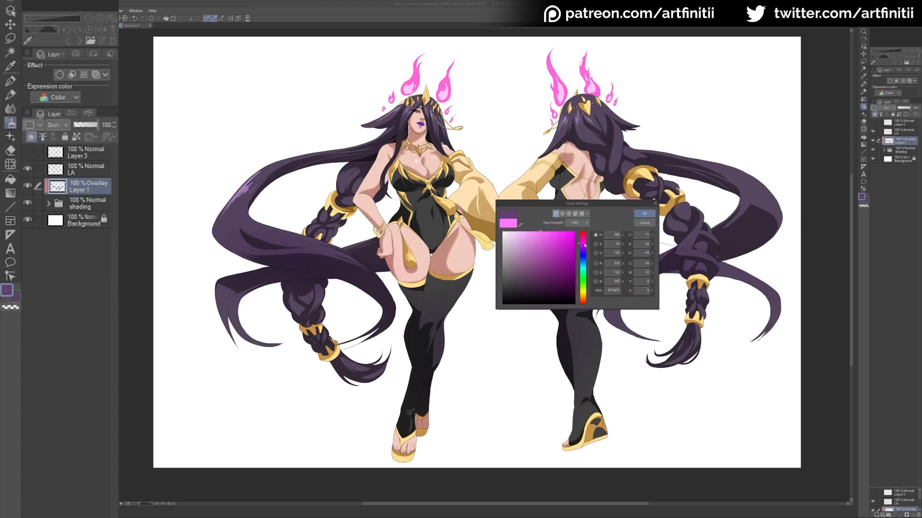
left_click(645, 214)
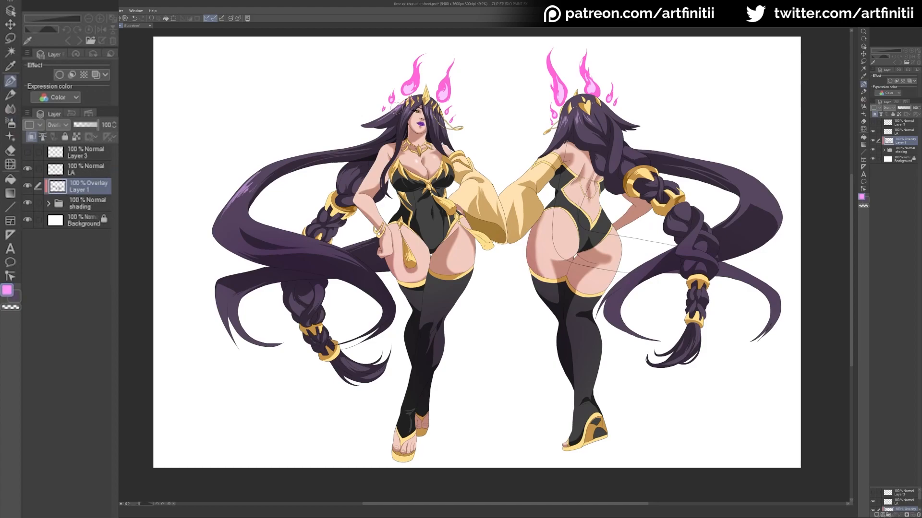
key("b")
mouse_move(612, 127)
left_mouse_down()
mouse_move(617, 157)
mouse_move(696, 157)
mouse_move(772, 241)
left_mouse_up()
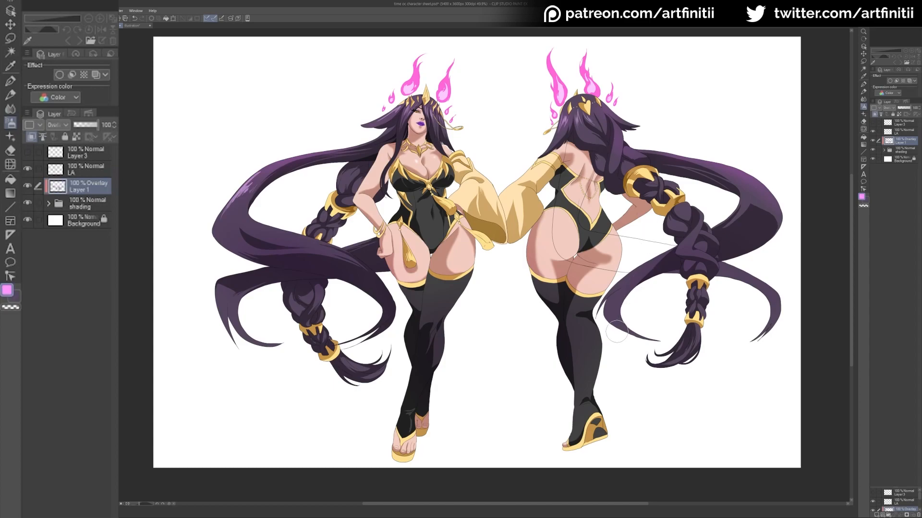
Step: Add a new Normal layer above the Overlay layer and draw light pink highlights on the front figure's lips
key("ctrl+space")
left_click_drag(412, 104, 510, 160)
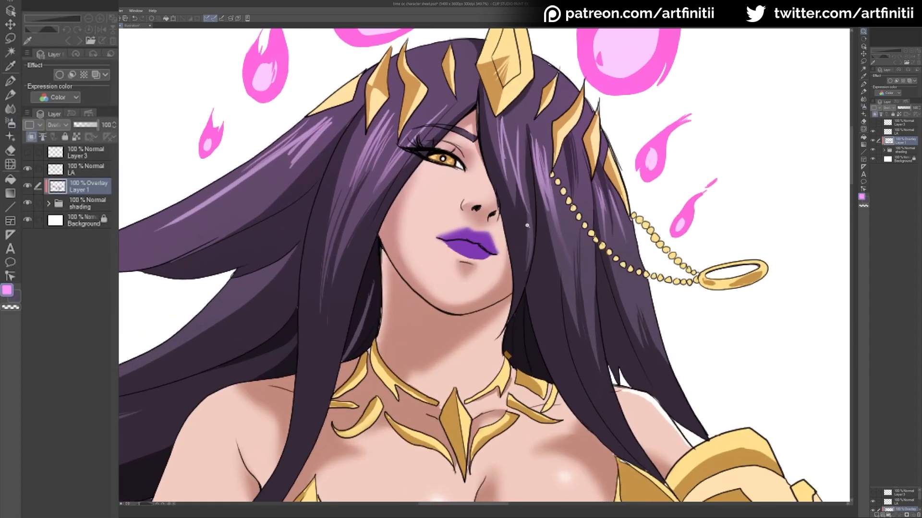
left_click_drag(682, 263, 598, 244)
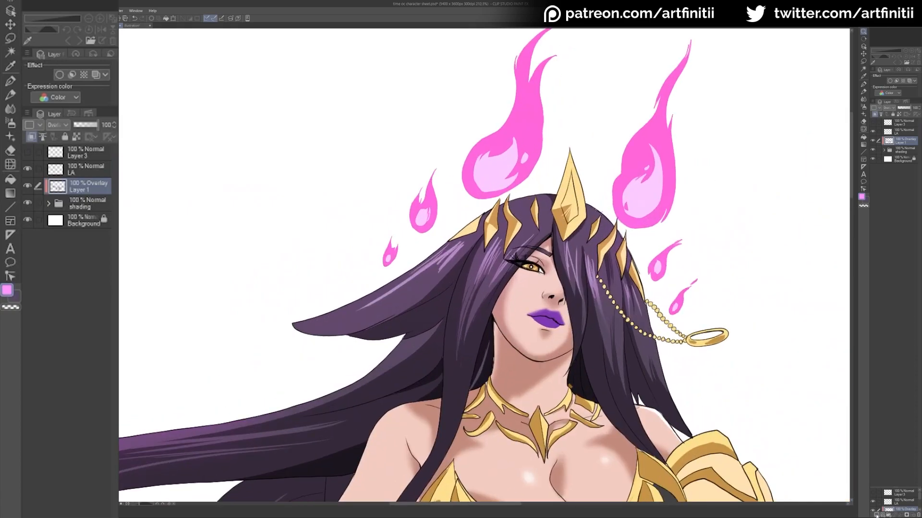
key("ctrl+shift+n")
double_click(863, 198)
left_click(517, 232)
left_click(647, 214)
key("p")
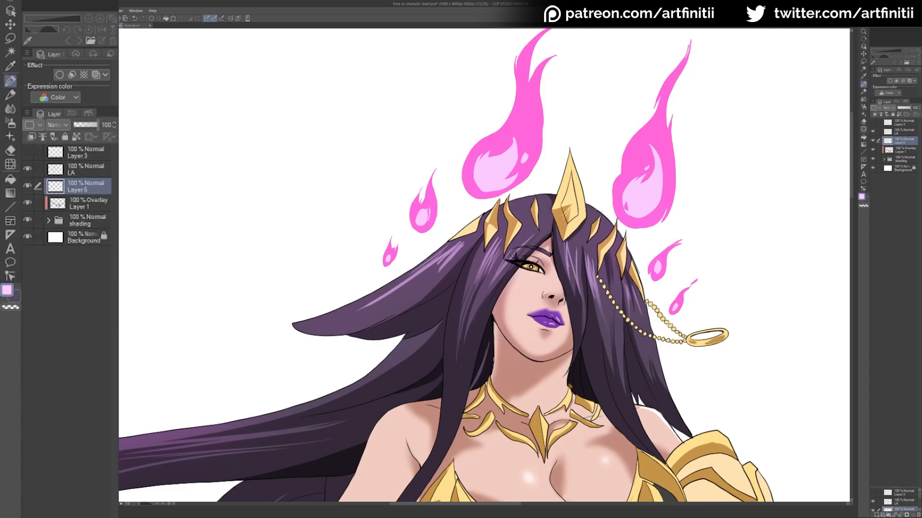
Step: Examine the overlay colouring on both full figures by switching the Overlay layer and the new top layer off and on
key("ctrl+space")
left_click_drag(555, 323, 566, 326)
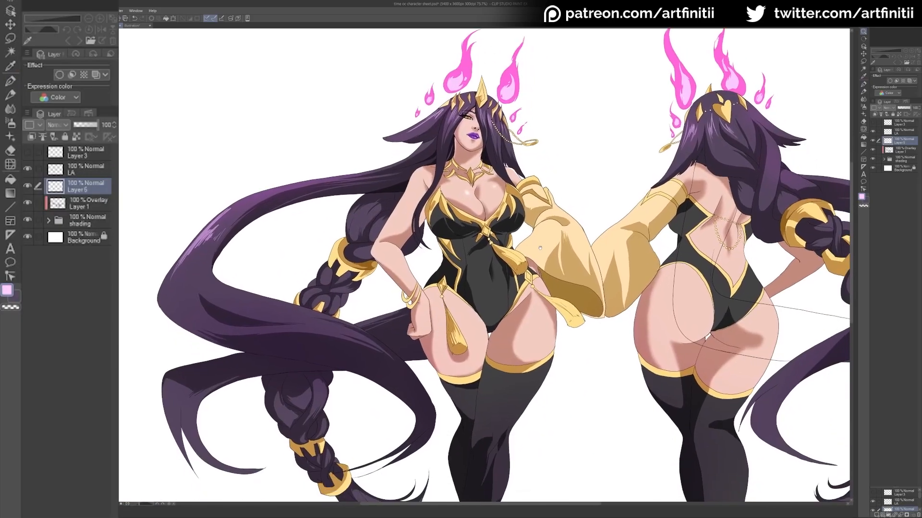
left_click_drag(539, 248, 543, 250)
left_click_drag(597, 306, 550, 312)
left_click_drag(623, 390, 537, 344)
left_click(536, 343)
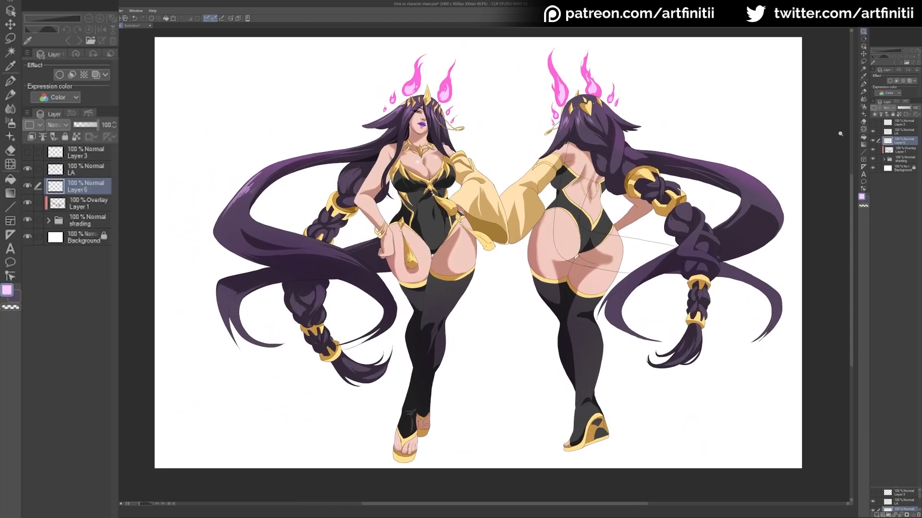
left_click(873, 150)
left_click(872, 141)
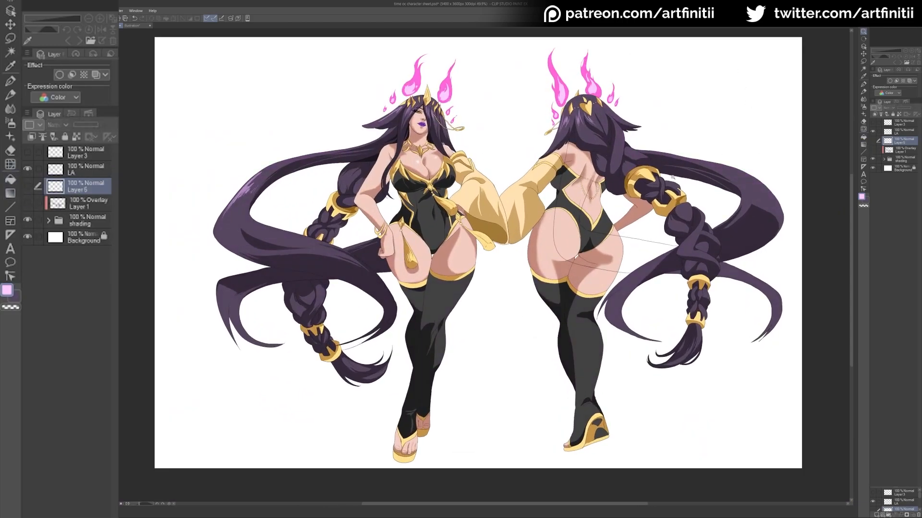
left_click(873, 150)
left_click(873, 151)
left_click(873, 150)
left_click(873, 150)
left_click(873, 150)
left_click(873, 150)
left_click(873, 150)
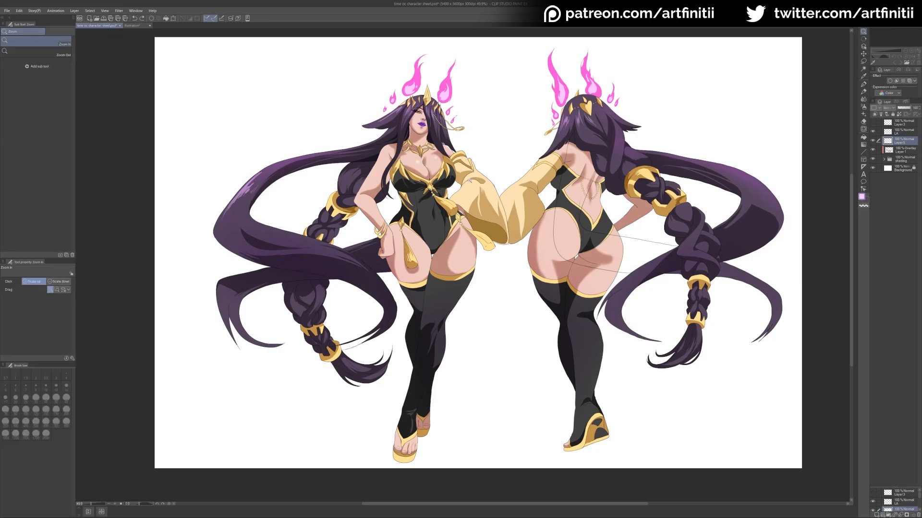
mouse_move(475, 125)
left_mouse_down()
mouse_move(516, 129)
mouse_move(488, 134)
left_mouse_up()
left_click_drag(502, 203, 494, 193)
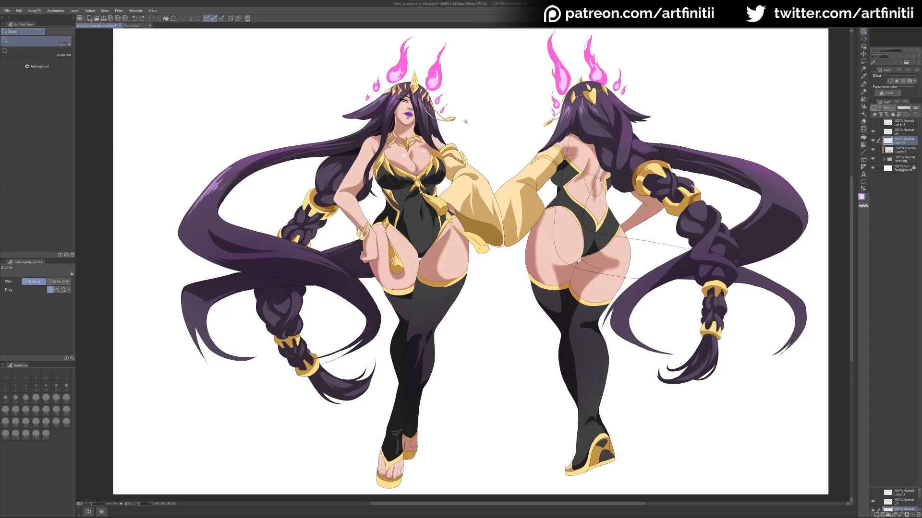
scroll(486, 156, "down", 2)
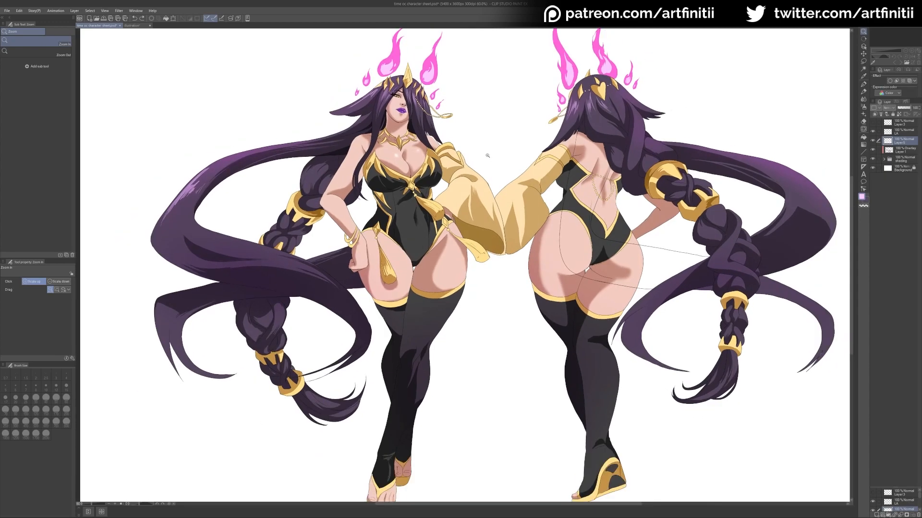